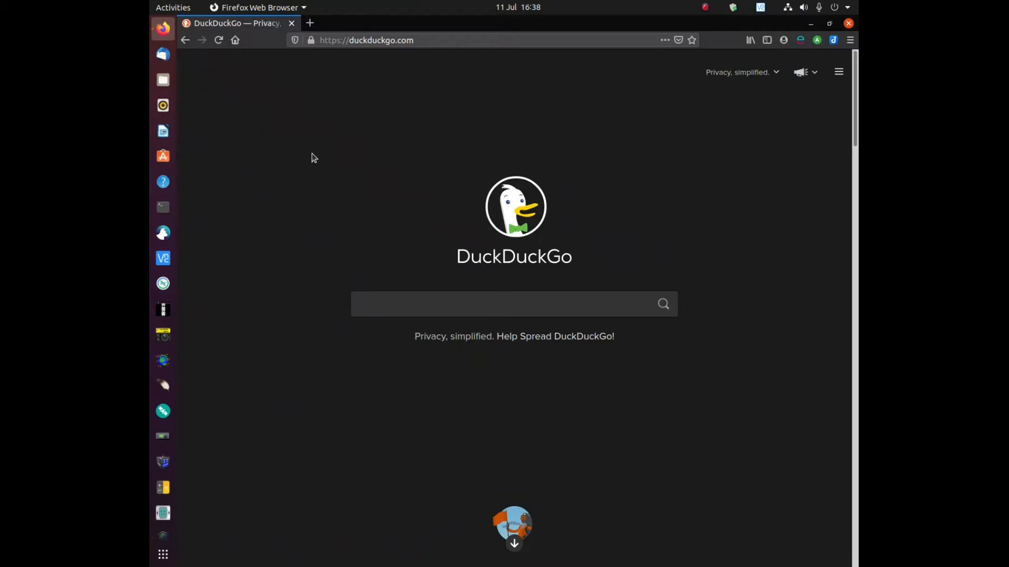
- Search DuckDuckGo for 'radio mobile' and open the Radio Mobile WEB Site result
left_click(438, 301)
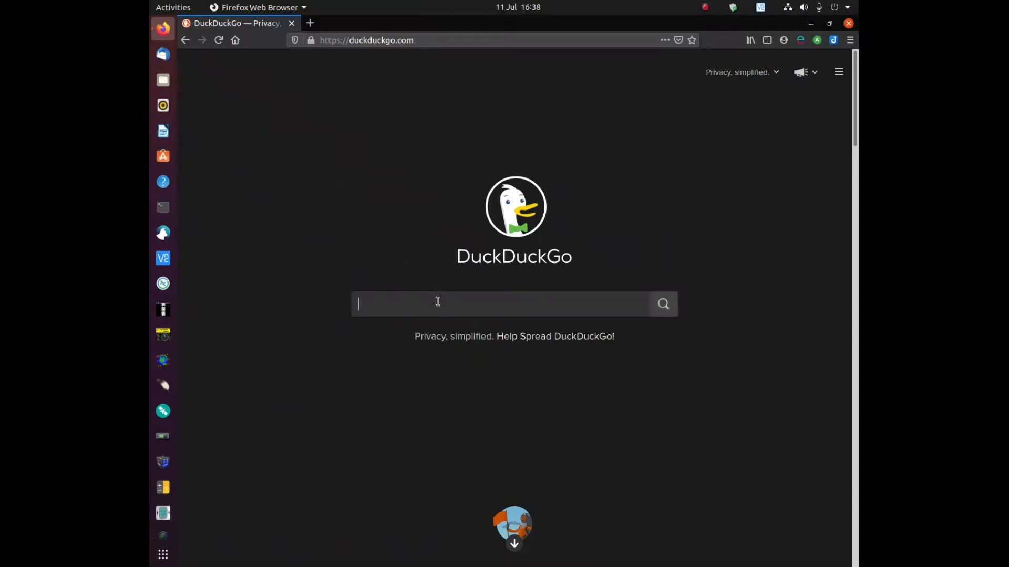
type("radio mobile")
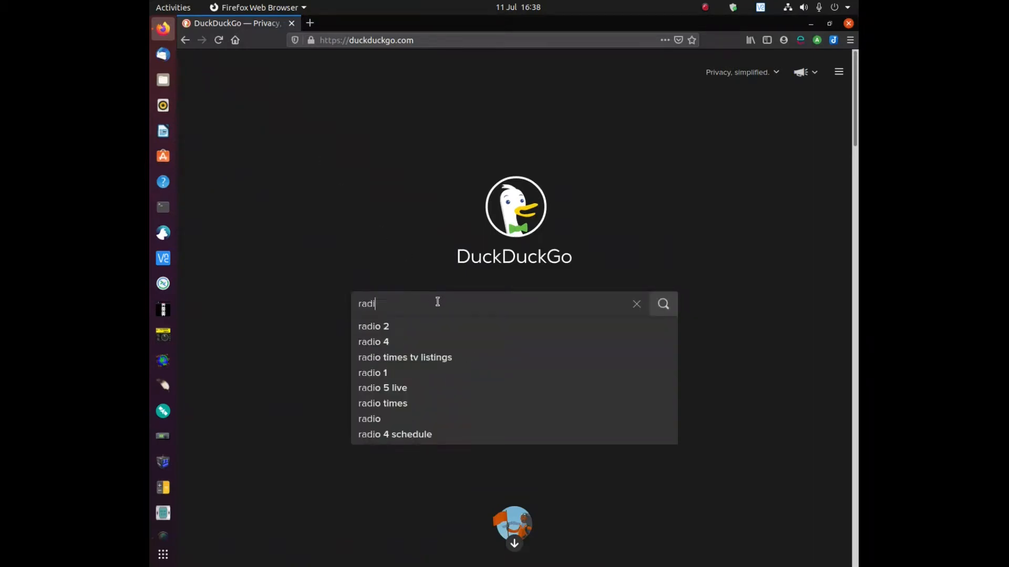
key("Return")
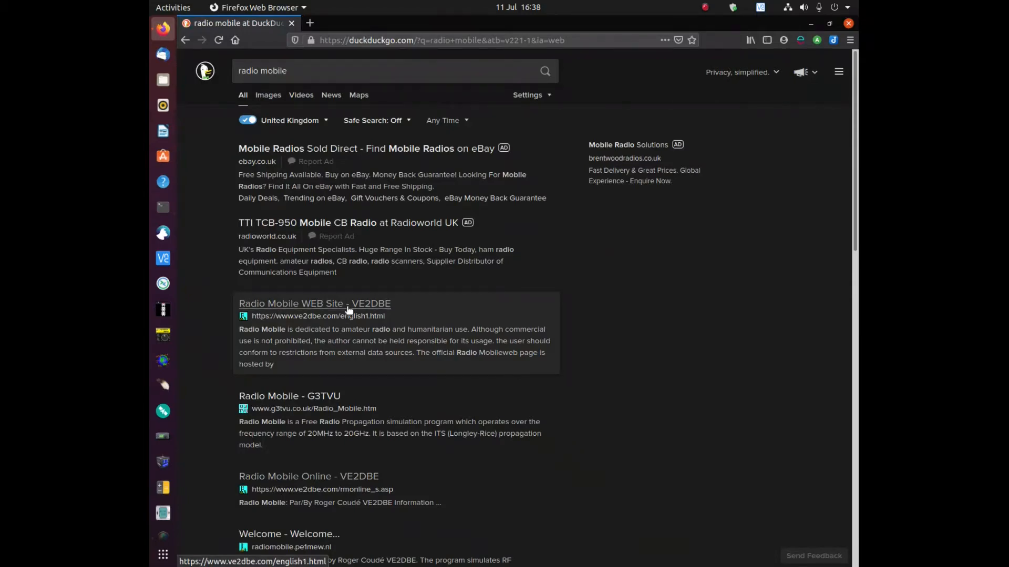
left_click(347, 306)
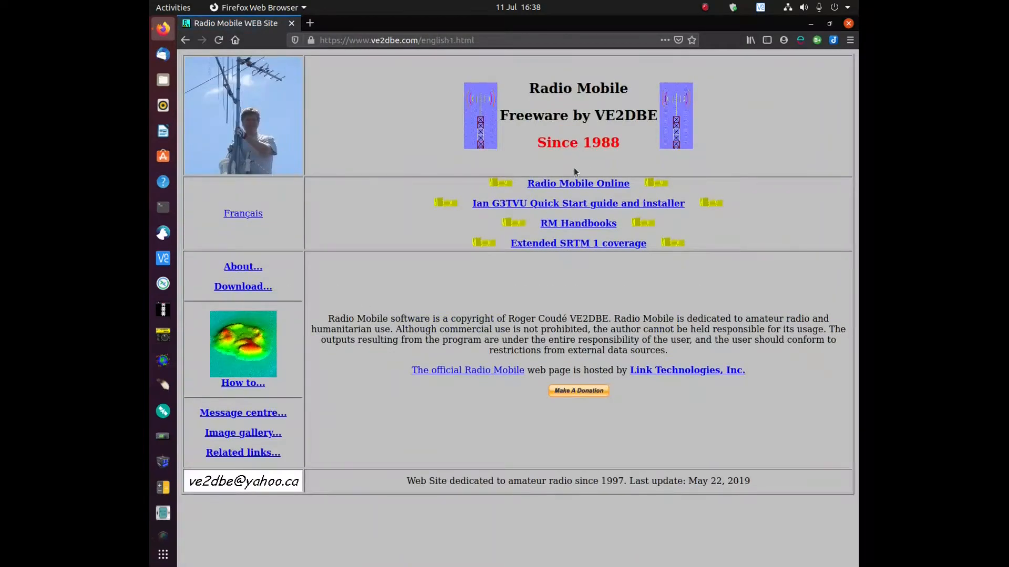
- Go to Radio Mobile Online, log in with the saved credentials and start a new site
left_click(556, 188)
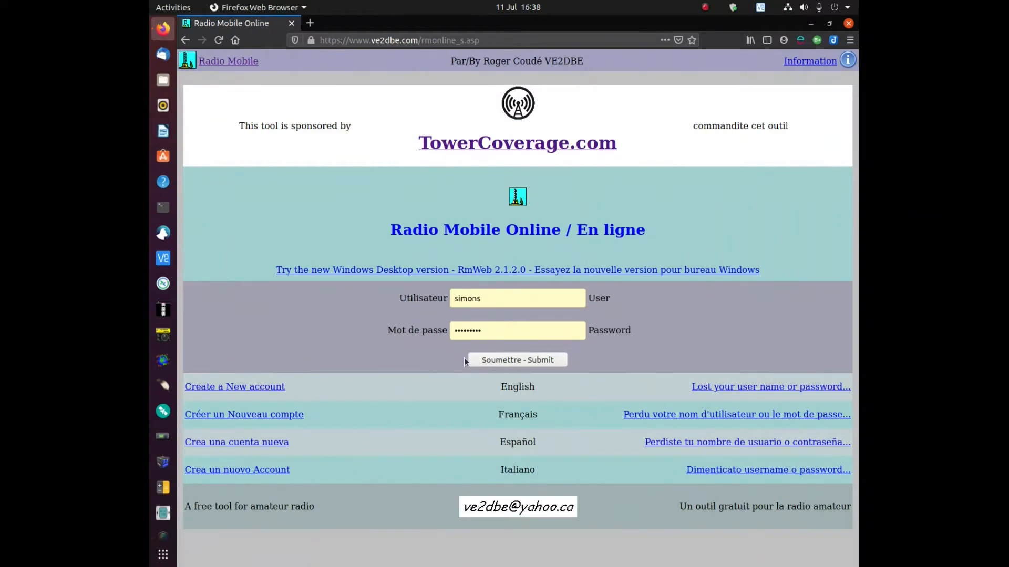
left_click(552, 359)
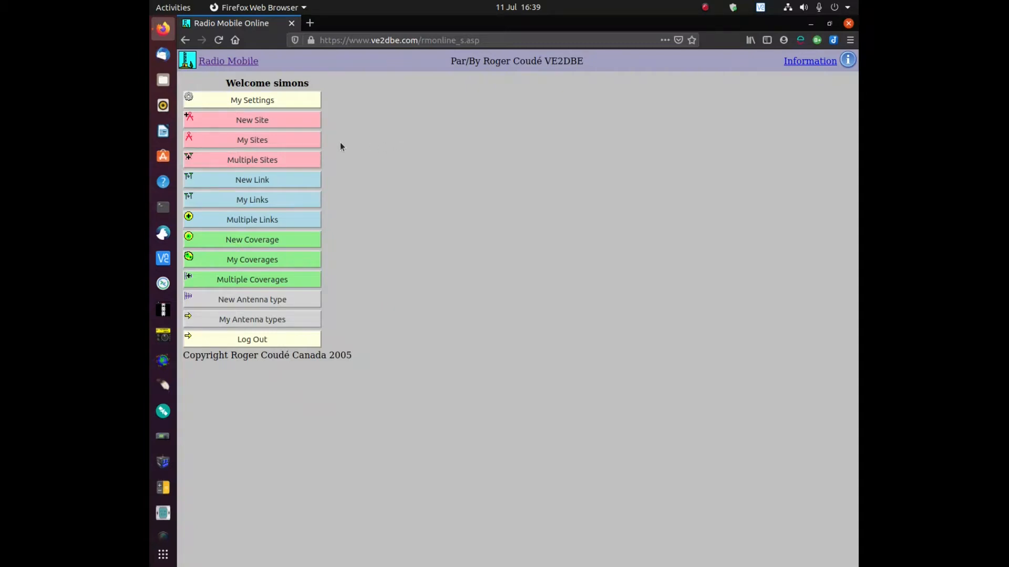
left_click(269, 121)
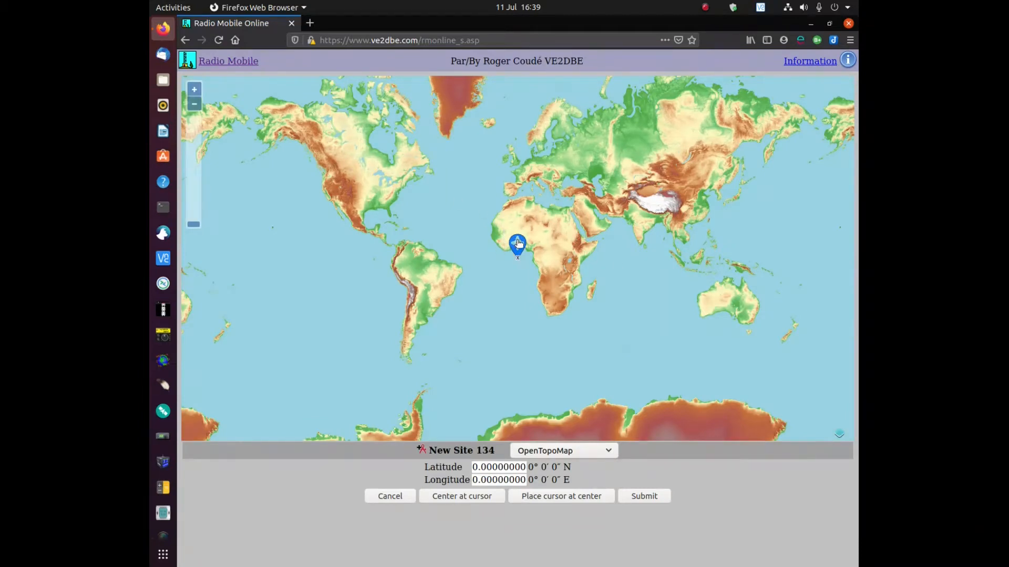
- Move New Site 134's marker to central England (52.268, -0.352), zoom toward Britain, go fullscreen
mouse_move(517, 243)
left_mouse_down()
mouse_move(500, 187)
mouse_move(455, 201)
mouse_move(500, 184)
mouse_move(528, 158)
mouse_move(518, 147)
left_mouse_up()
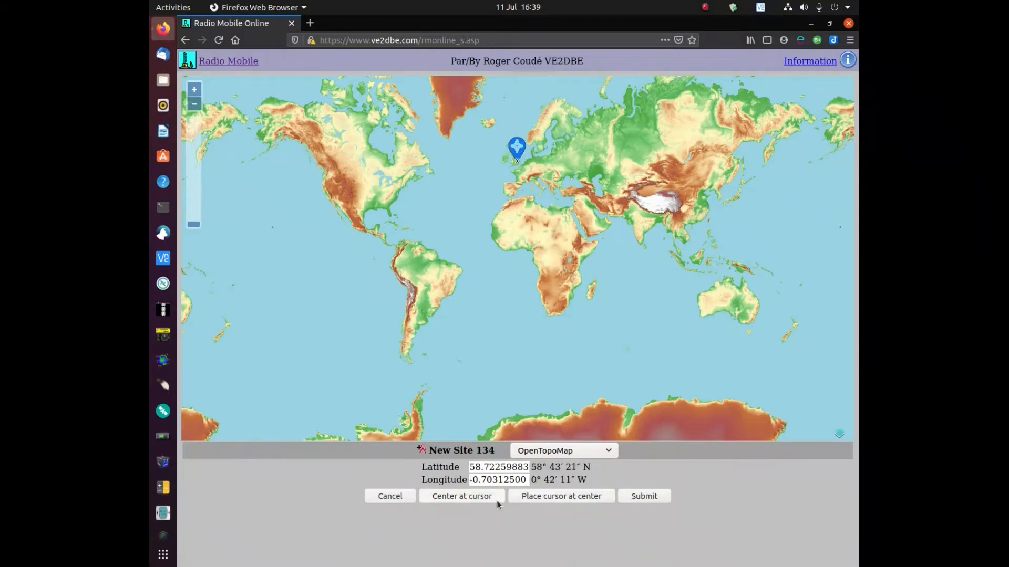
left_click(480, 498)
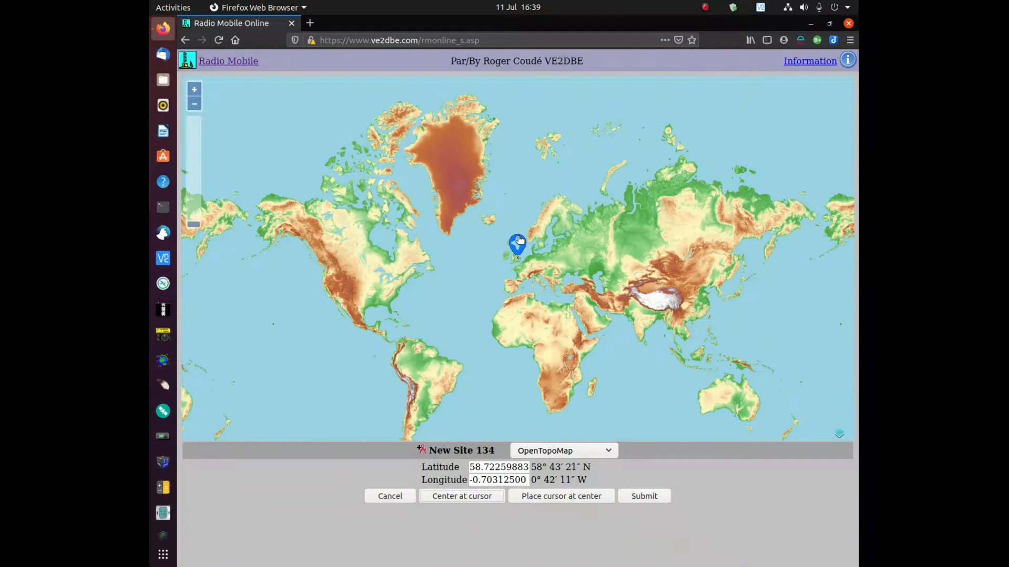
mouse_move(519, 241)
left_mouse_down()
mouse_move(821, 220)
mouse_move(523, 252)
mouse_move(563, 251)
left_mouse_up()
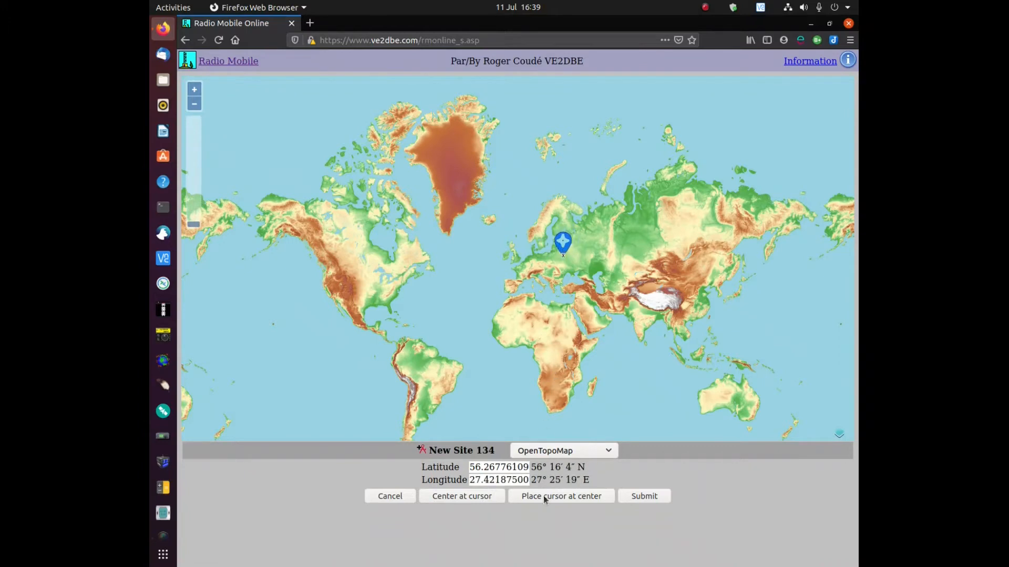
left_click(572, 499)
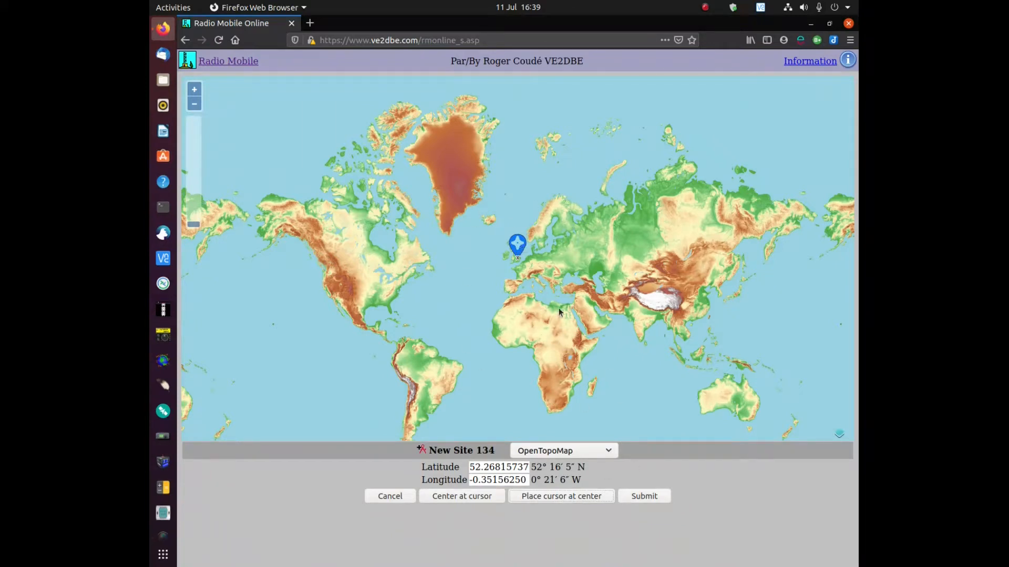
left_click(194, 89)
left_click(194, 90)
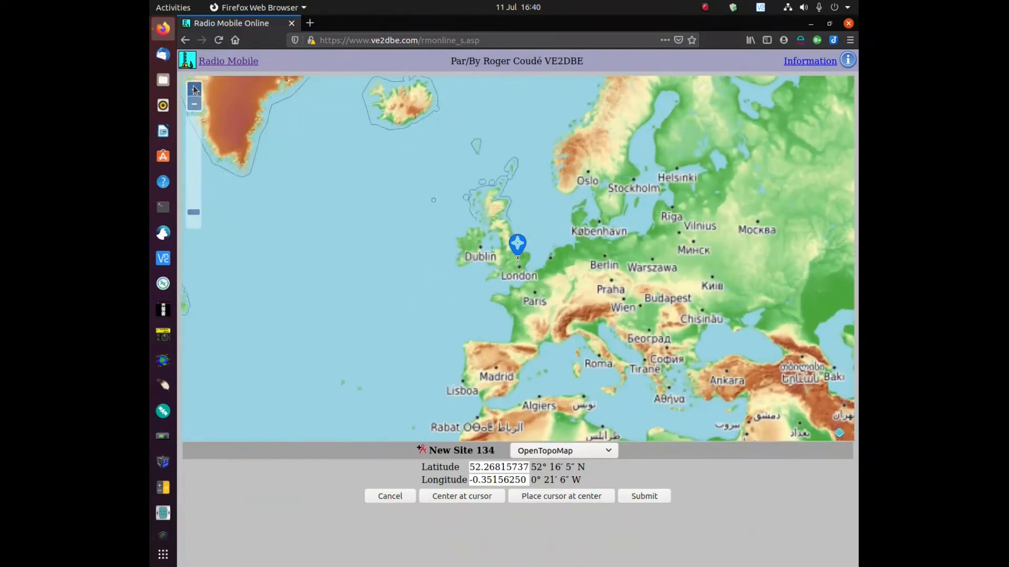
left_click(195, 89)
left_click(195, 89)
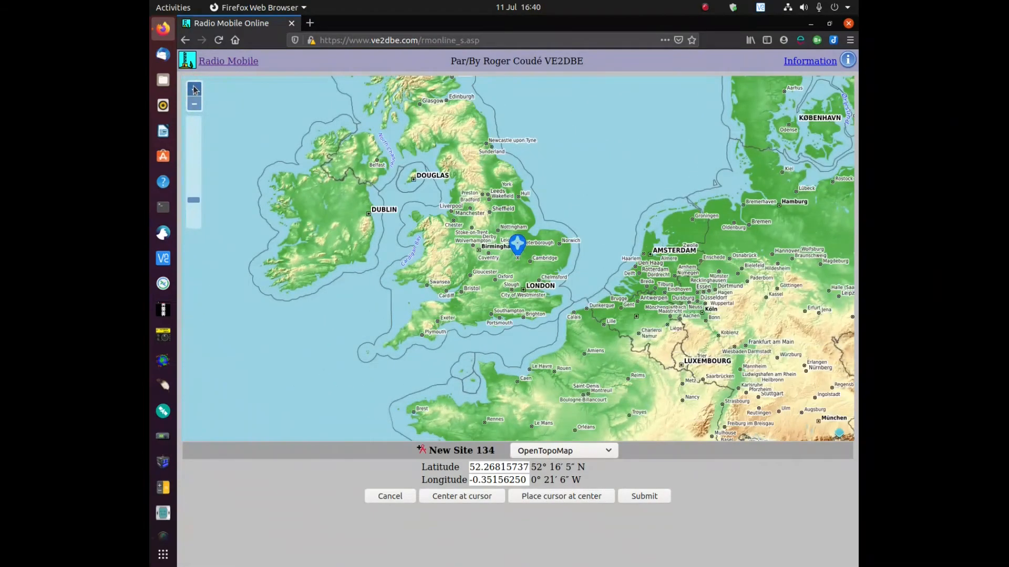
key("F11")
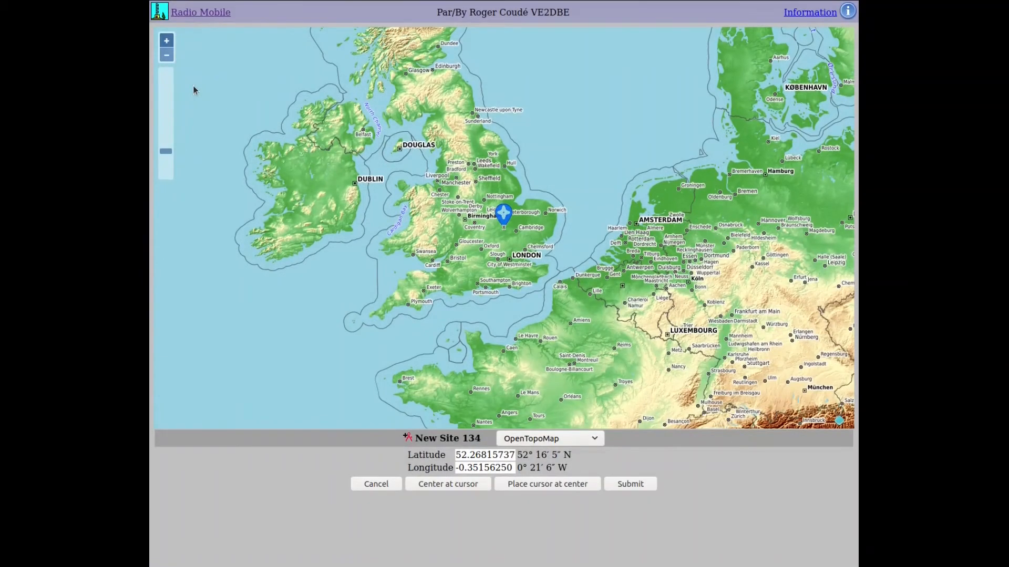
- Zoom and pan the map to Nottingham, bringing the site marker onto the city
left_click(166, 41)
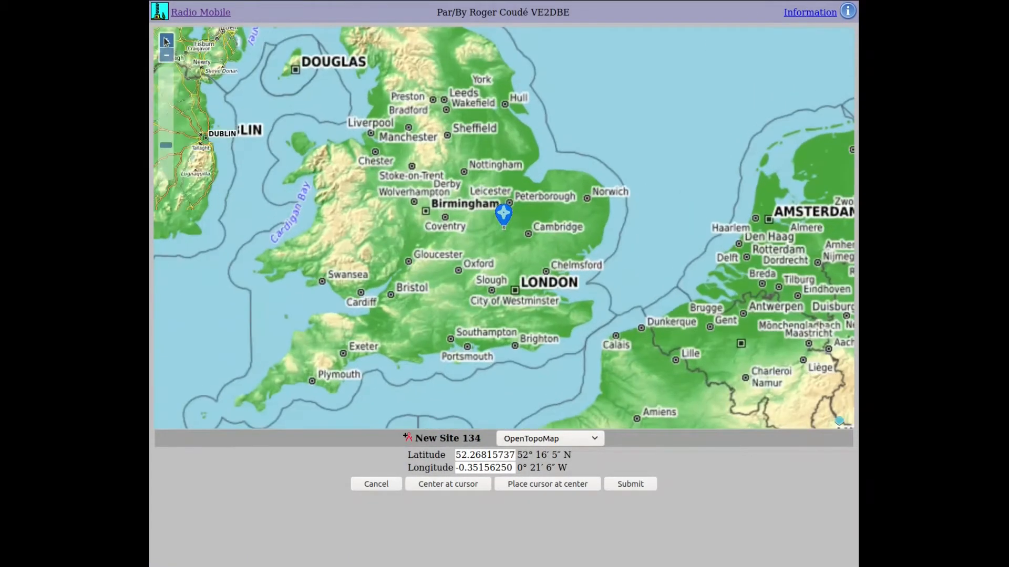
left_click(165, 40)
left_click(165, 41)
mouse_move(335, 144)
left_mouse_down()
mouse_move(386, 187)
mouse_move(466, 321)
mouse_move(472, 357)
left_mouse_up()
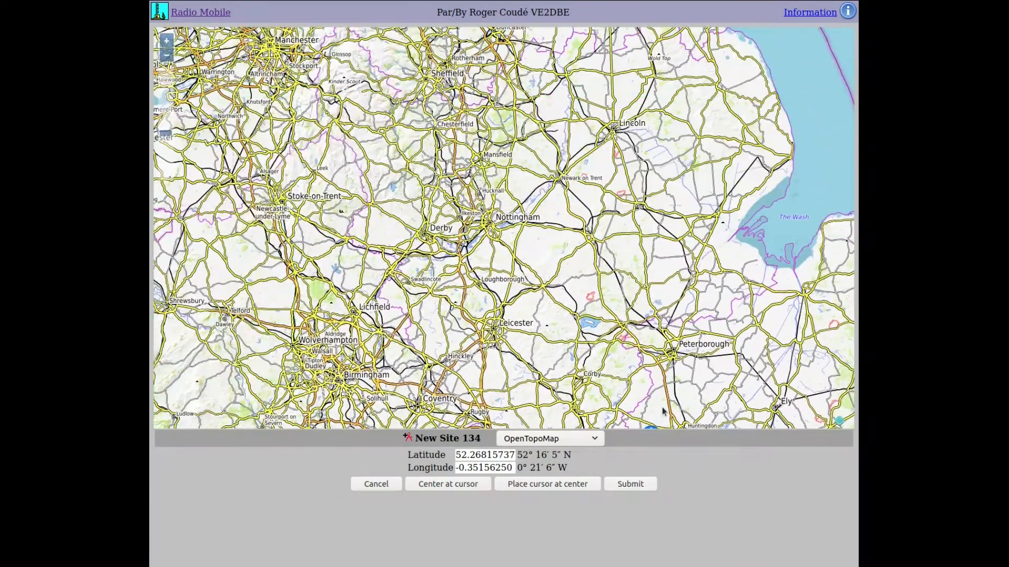
left_click(557, 488)
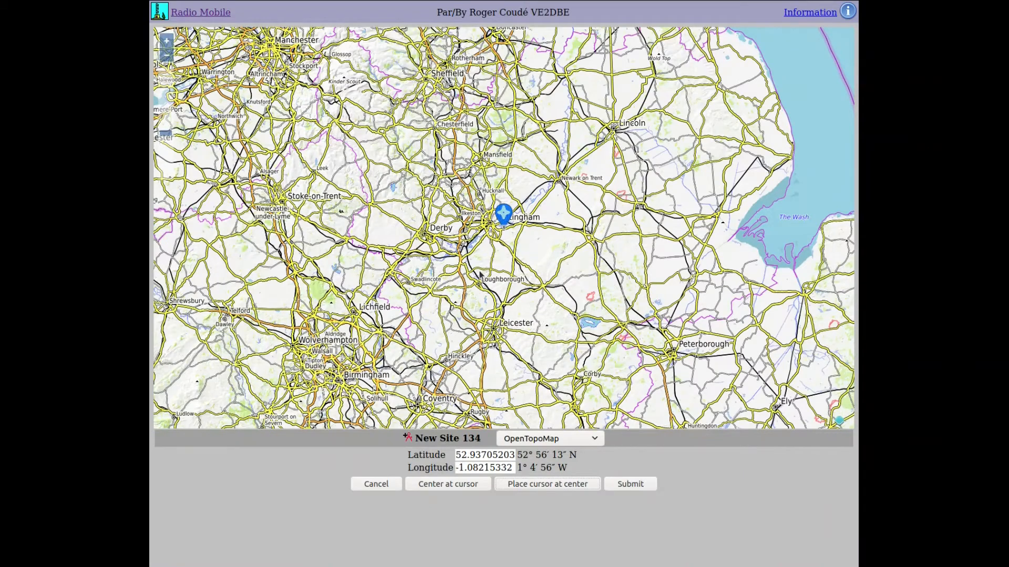
left_click_drag(479, 274, 505, 304)
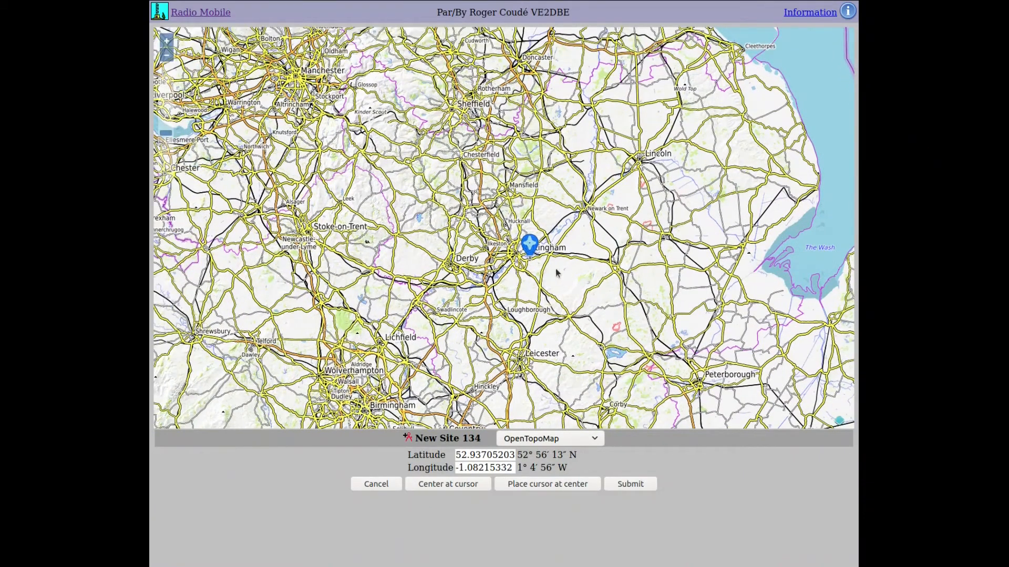
left_click(347, 263)
left_click(434, 484)
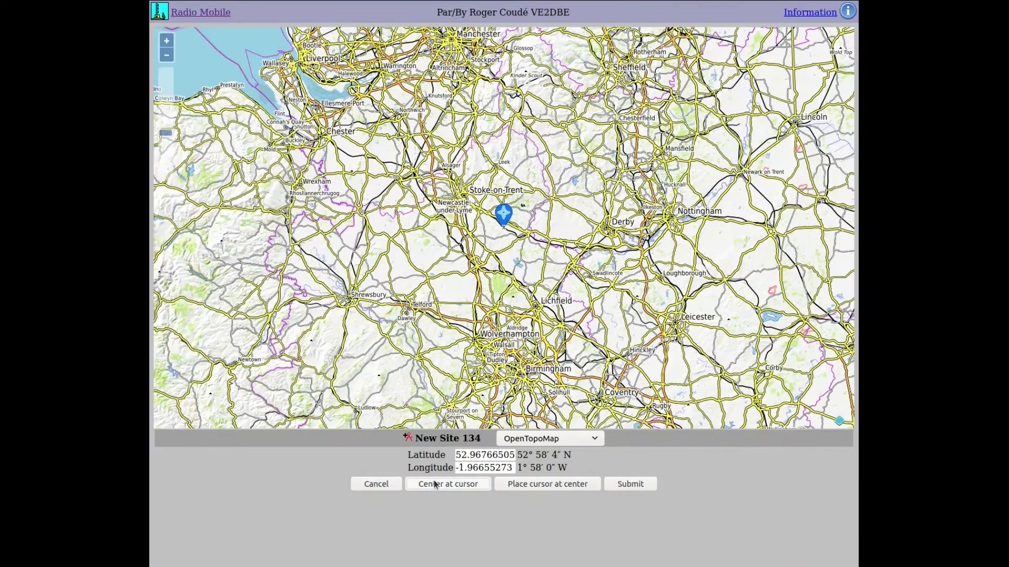
left_click_drag(504, 216, 683, 199)
left_click_drag(721, 302, 541, 314)
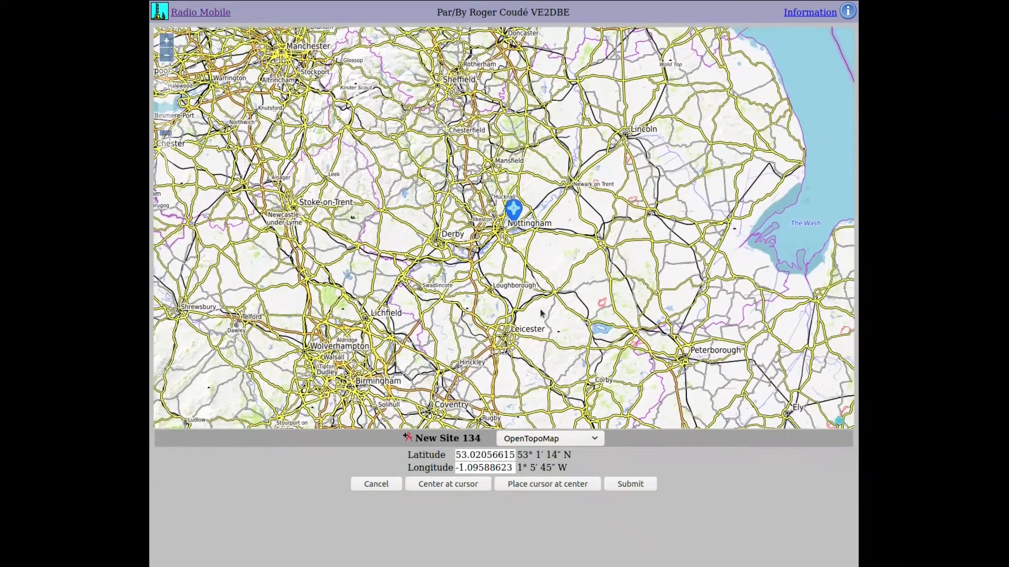
scroll(473, 232, "up", 3)
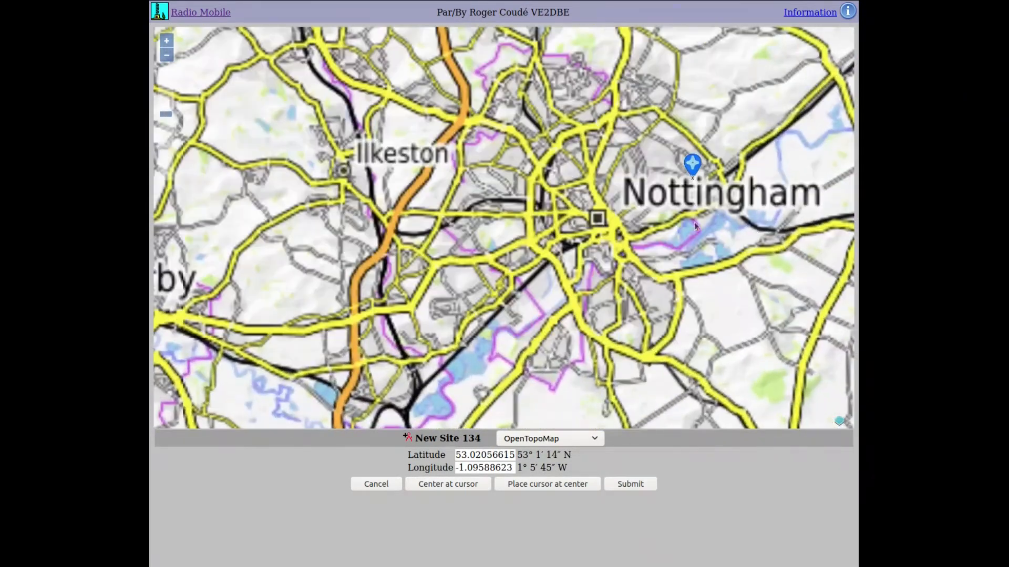
left_click_drag(587, 279, 529, 289)
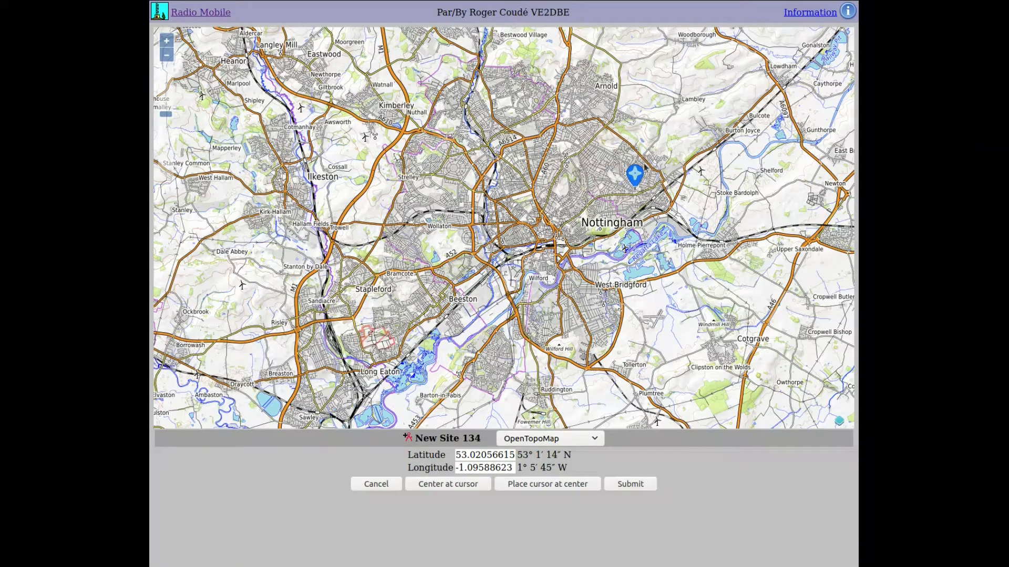
- Drag the site marker south onto the Plumtree crossroads at 52.891, -1.090, elevation 46.2 m
mouse_move(636, 177)
left_mouse_down()
mouse_move(608, 399)
mouse_move(646, 389)
mouse_move(638, 387)
left_mouse_up()
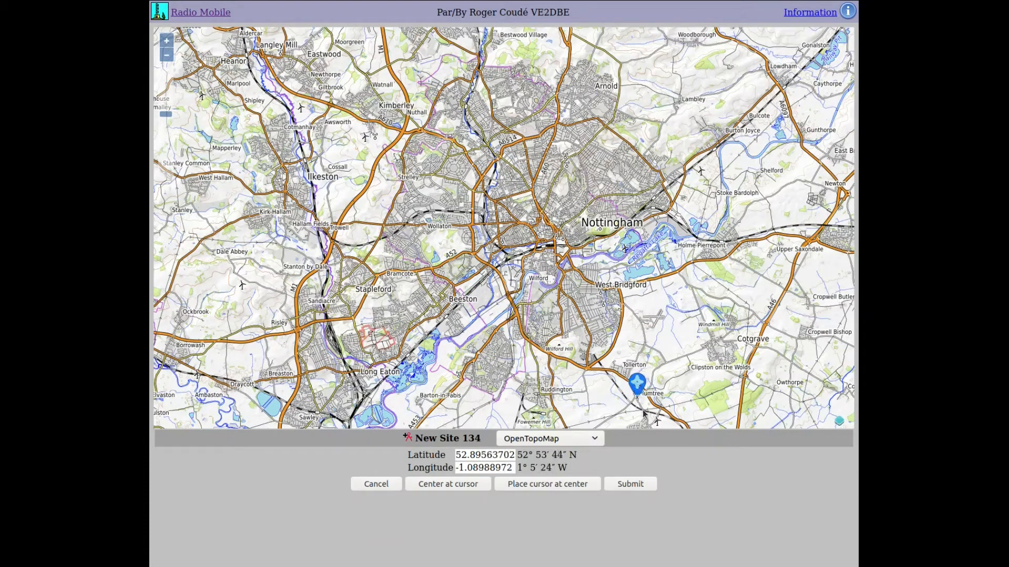
scroll(643, 412, "up", 2)
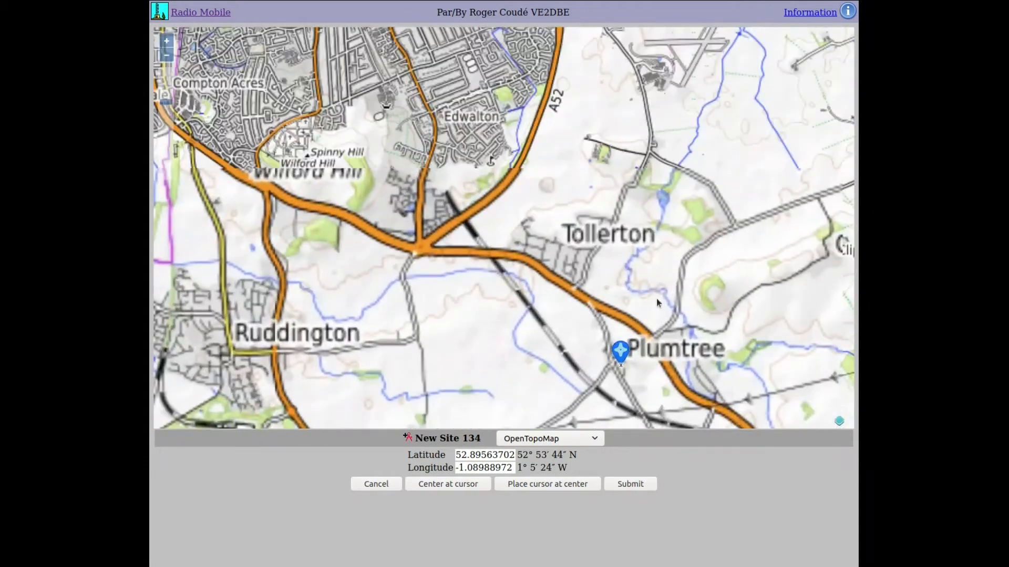
scroll(620, 363, "up", 2)
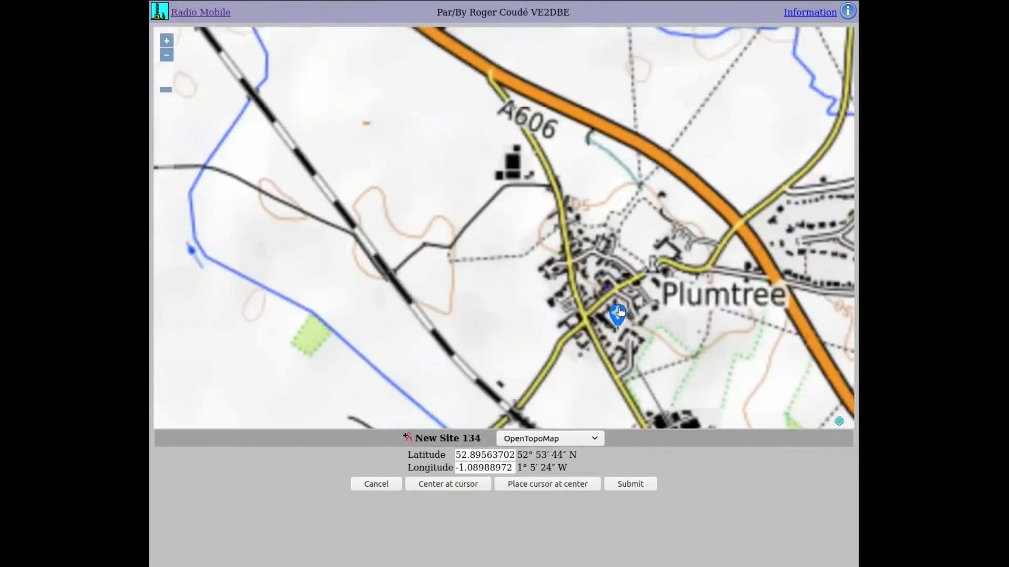
left_click_drag(620, 313, 588, 299)
scroll(486, 358, "down", 2)
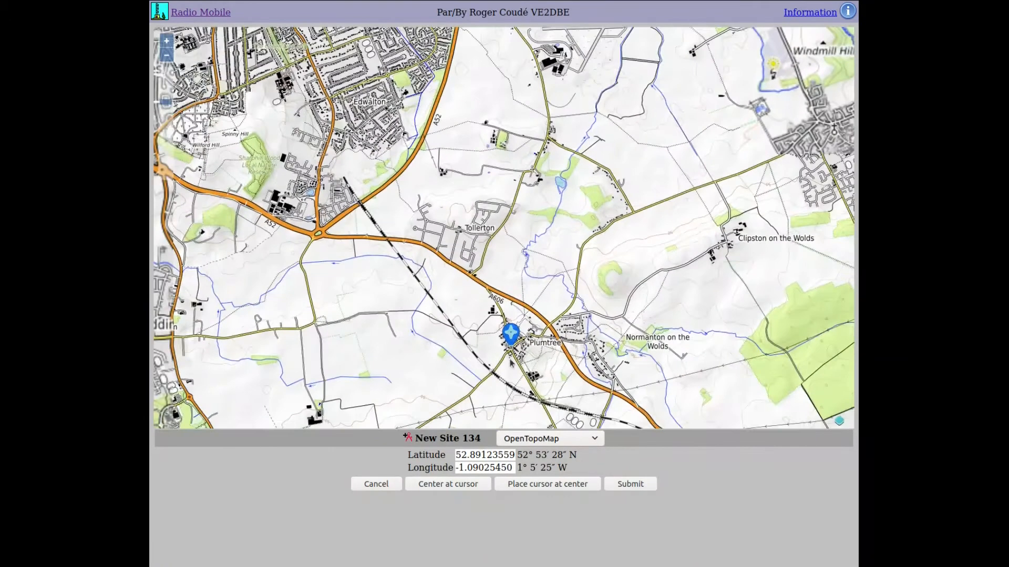
scroll(620, 307, "down", 2)
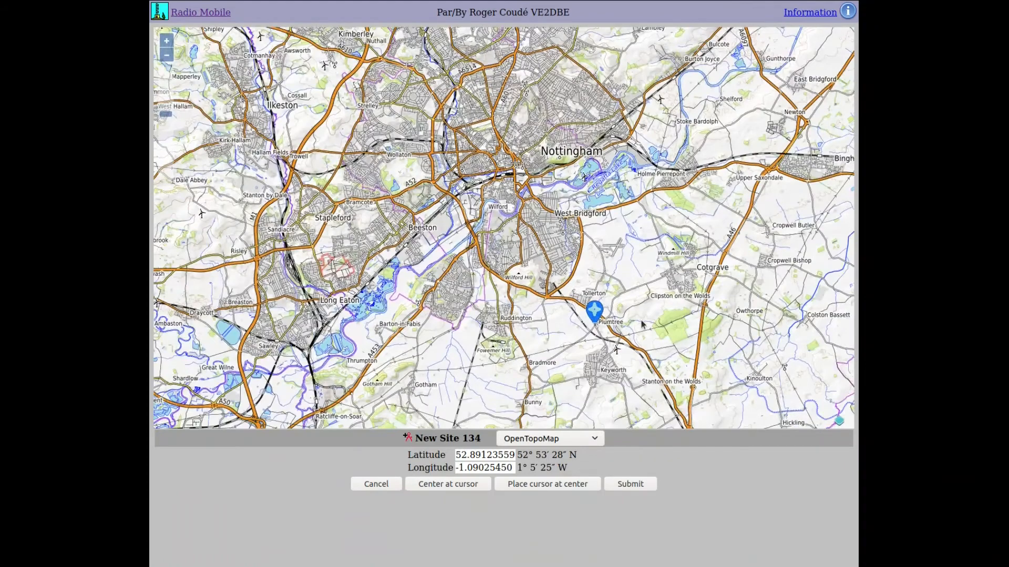
scroll(630, 314, "down", 1)
left_click_drag(591, 280, 563, 286)
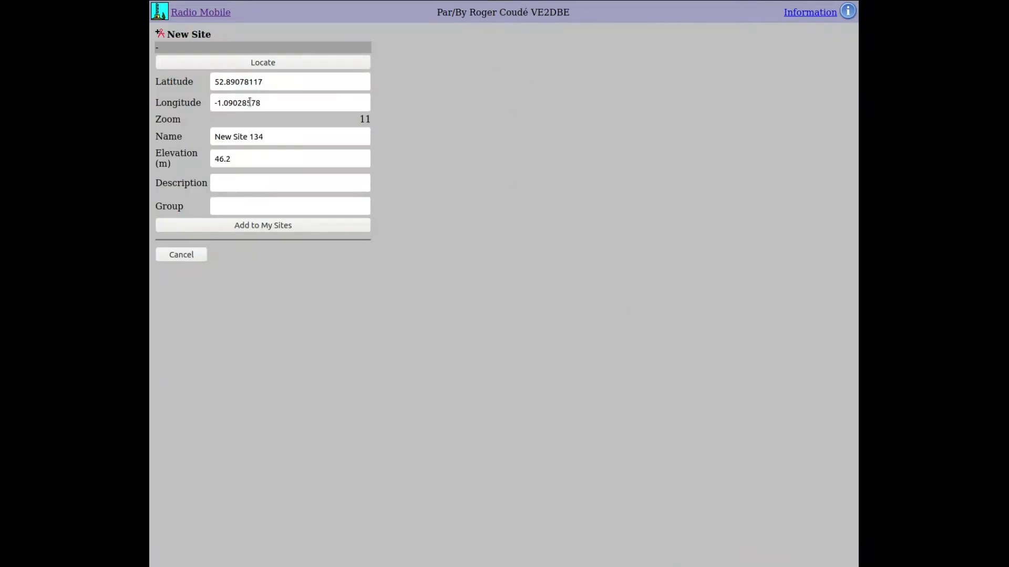
- Name the site test1, give it description 'operator 1', and add it to My Sites
mouse_move(249, 102)
left_click_drag(282, 137, 192, 138)
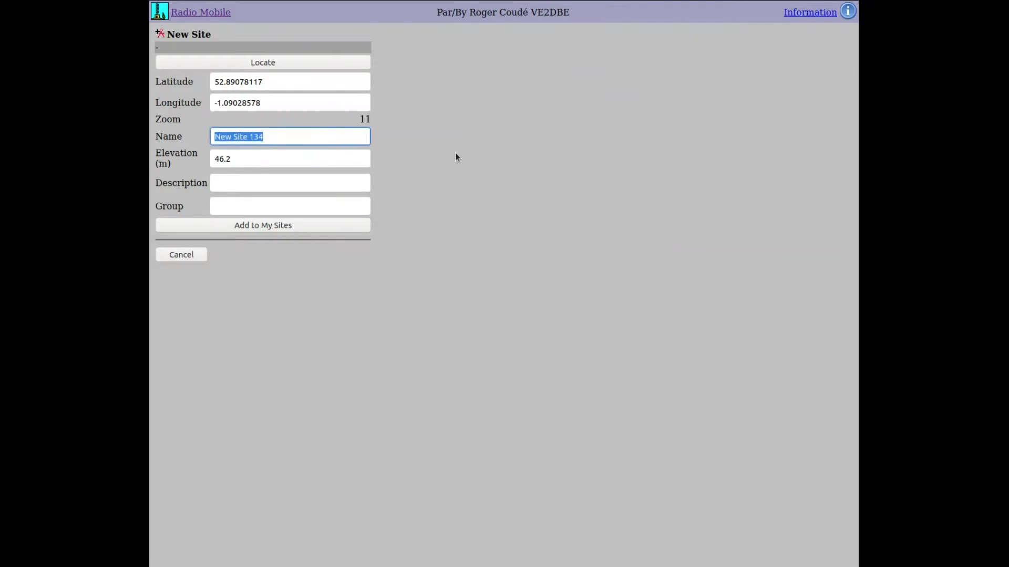
type("test1")
left_click(243, 159)
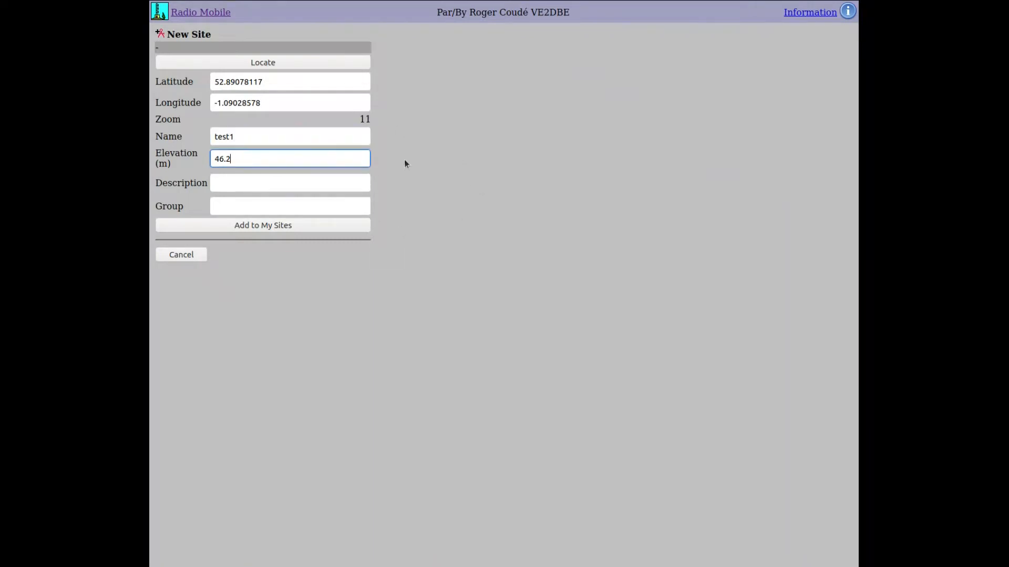
key("Tab")
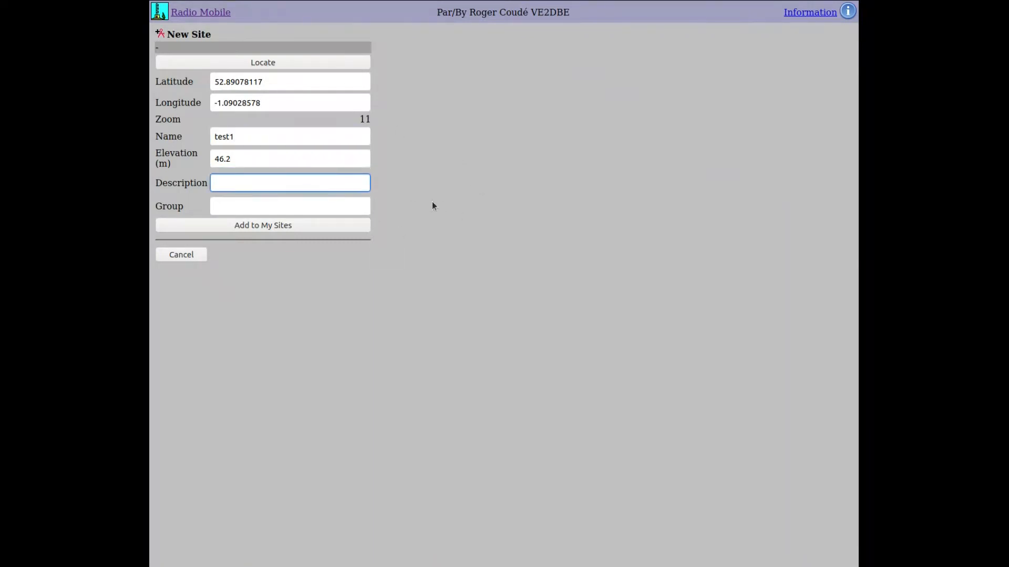
type("operator 1")
left_click(322, 203)
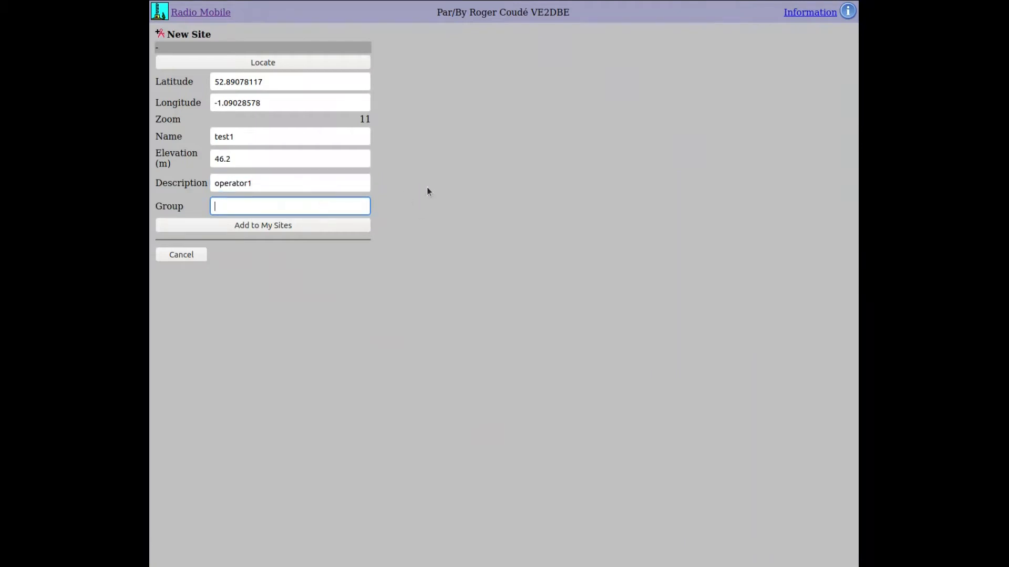
left_click(287, 228)
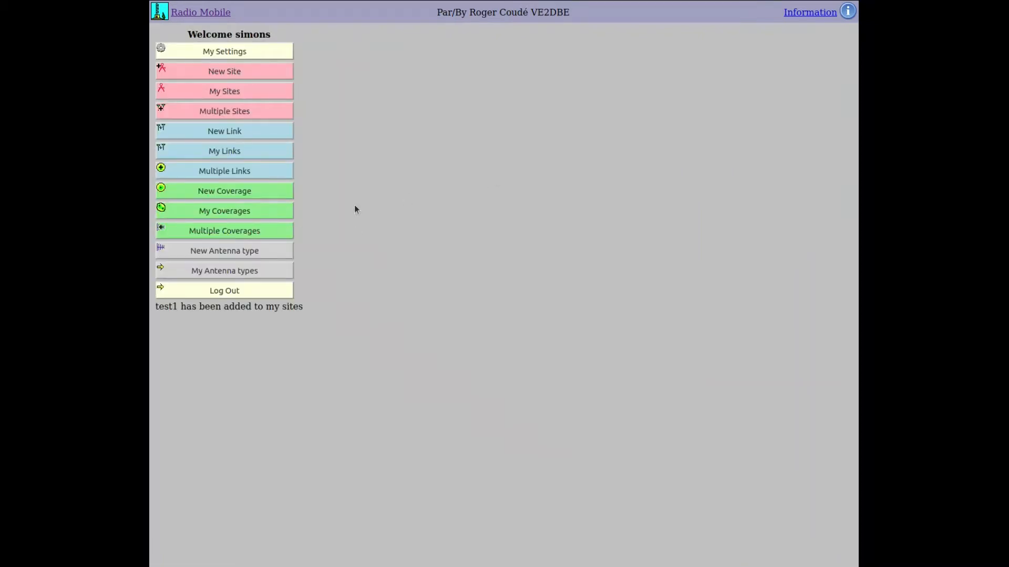
- Start another new site and zoom the map until its marker sits over central England
left_click(265, 75)
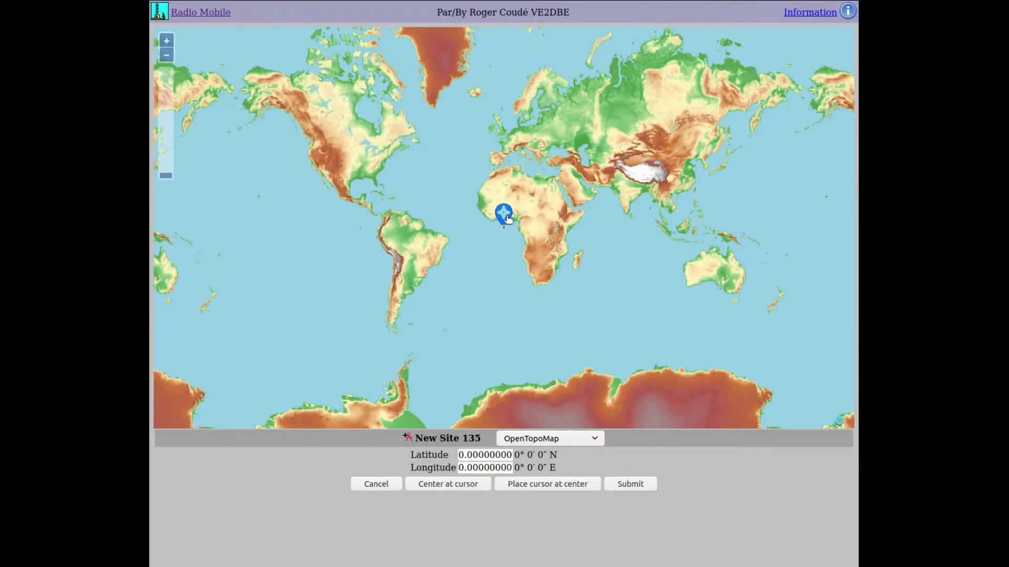
mouse_move(505, 217)
left_mouse_down()
mouse_move(490, 130)
mouse_move(504, 121)
left_mouse_up()
triple_click(167, 40)
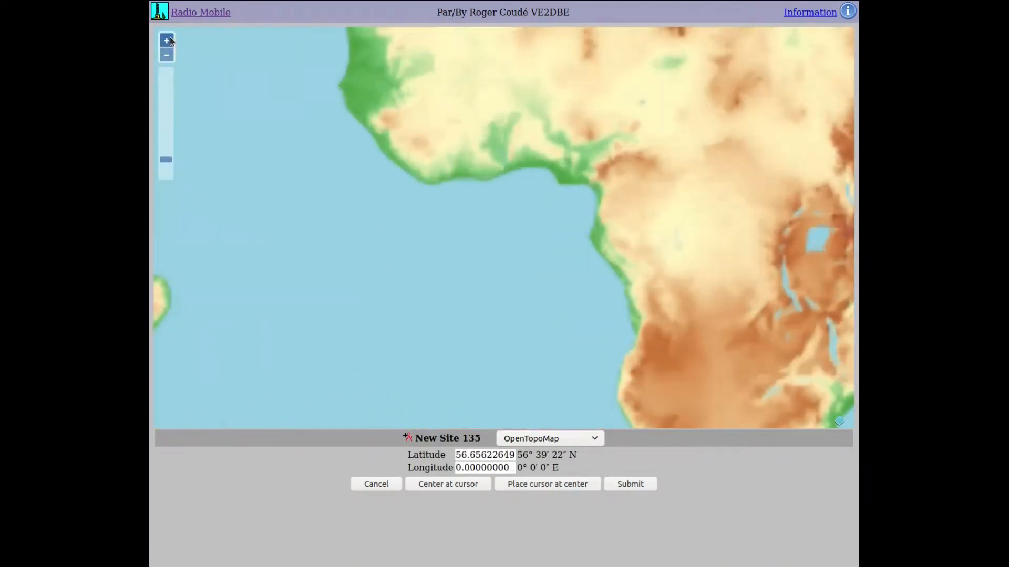
left_click(446, 484)
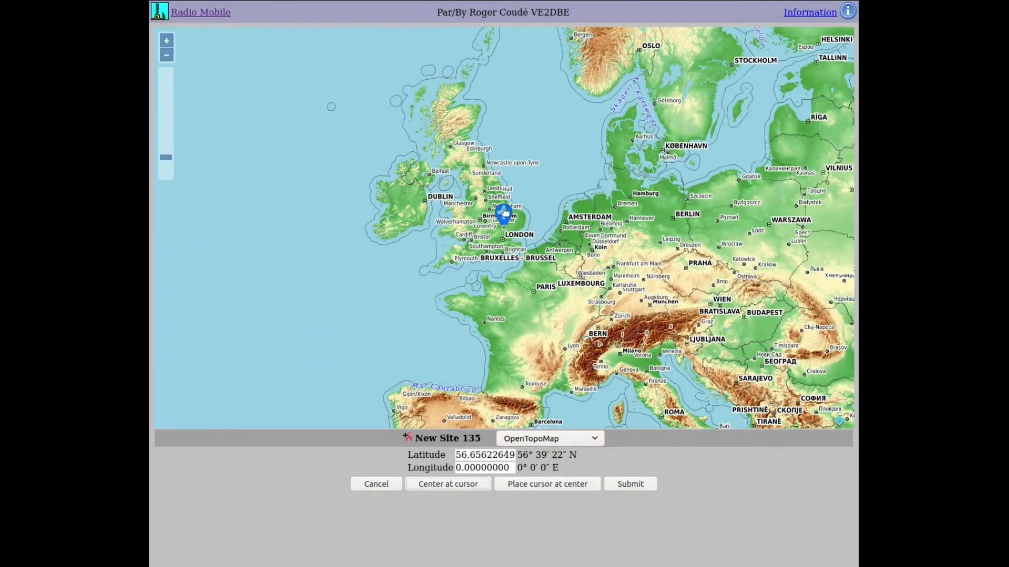
left_click_drag(504, 213, 498, 195)
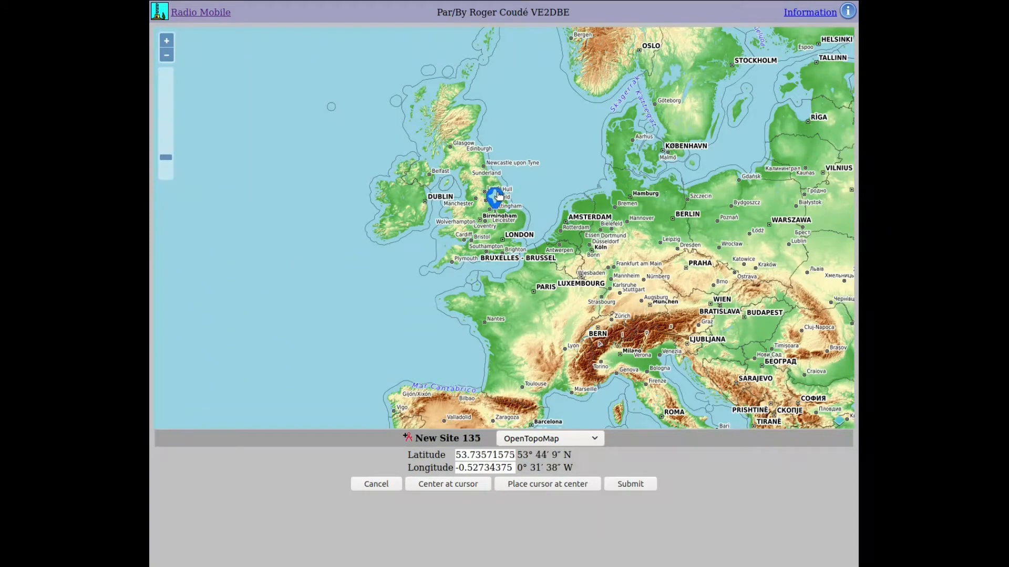
left_click(168, 42)
left_click(167, 42)
left_click(167, 42)
left_click(167, 42)
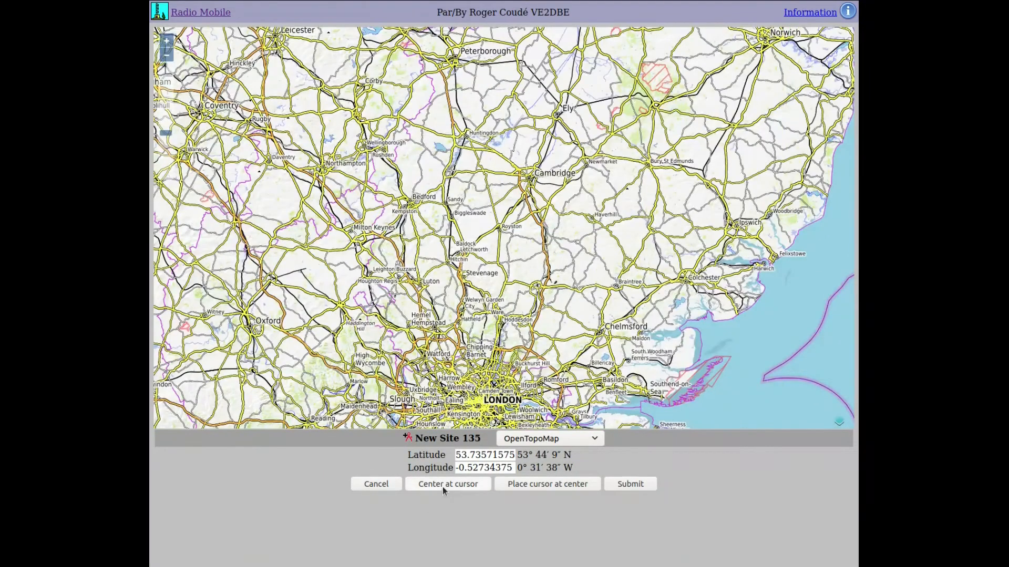
left_click(443, 484)
- Place the marker at Mapperley, Nottingham and submit it, giving elevation 129.5 m
mouse_move(502, 213)
left_mouse_down()
mouse_move(380, 174)
mouse_move(408, 175)
left_mouse_up()
scroll(396, 185, "up", 2)
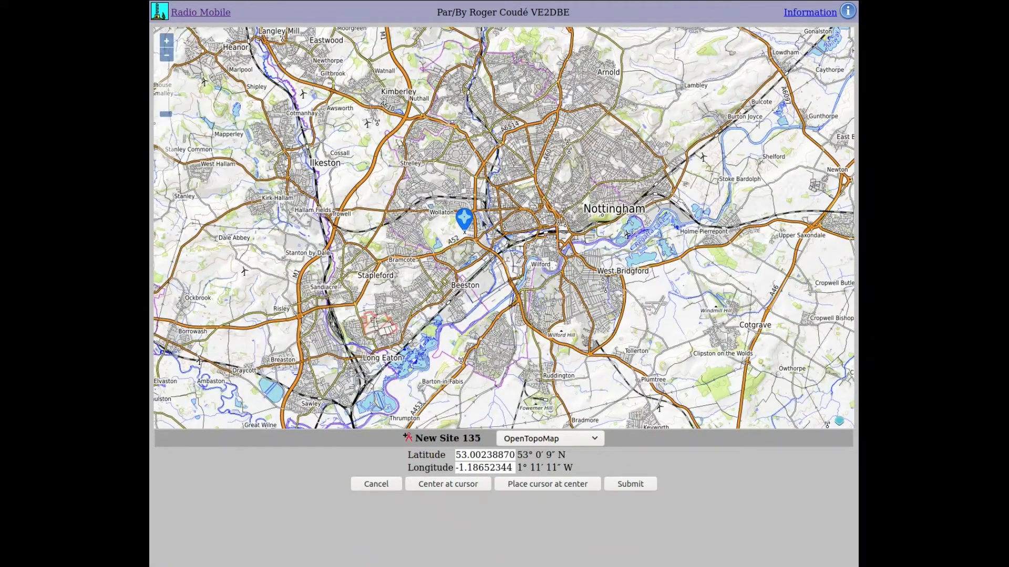
mouse_move(469, 218)
left_mouse_down()
mouse_move(530, 208)
mouse_move(548, 127)
left_mouse_up()
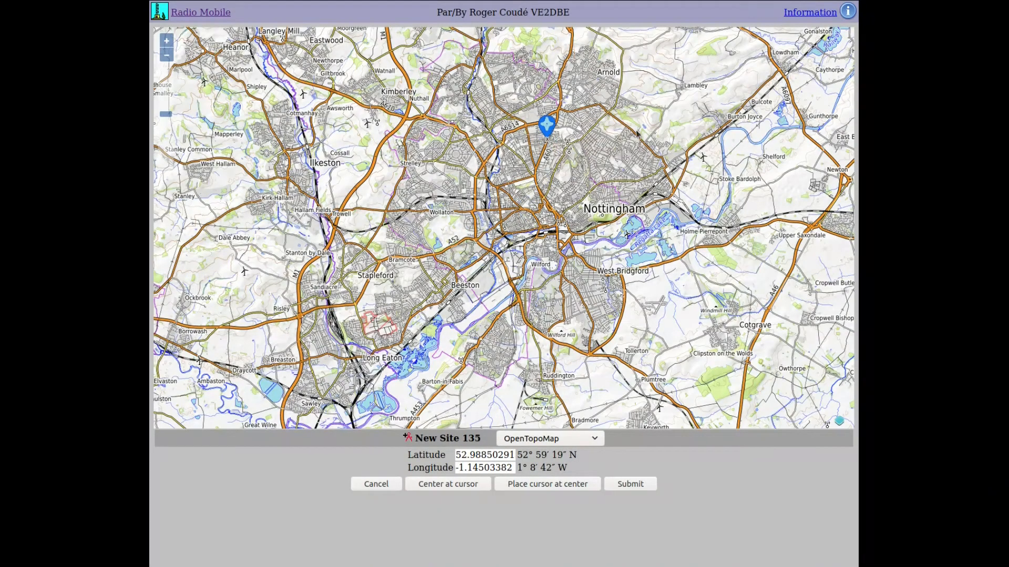
scroll(562, 132, "up", 2)
left_click_drag(576, 201, 675, 223)
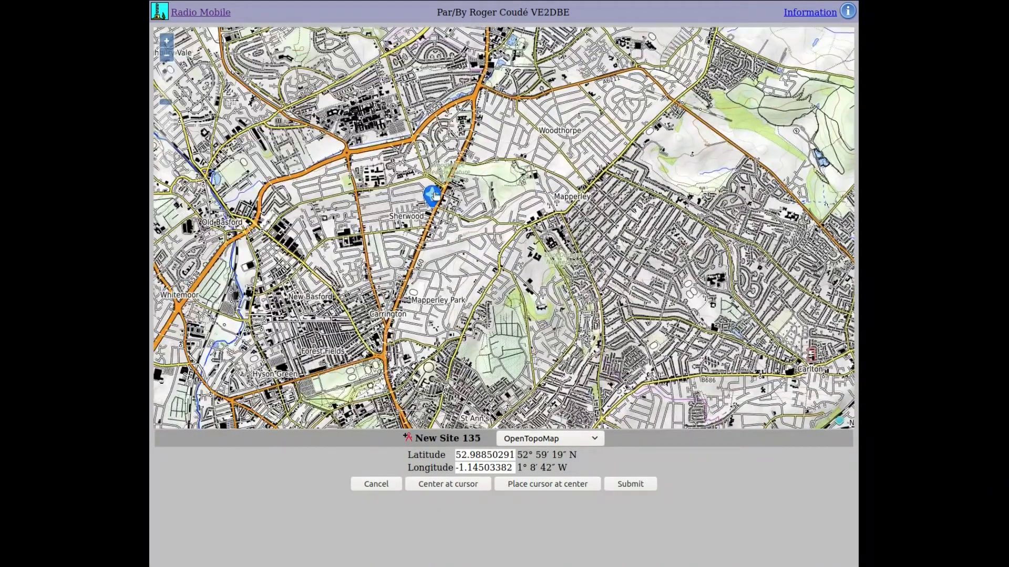
mouse_move(433, 194)
left_mouse_down()
mouse_move(495, 197)
mouse_move(512, 126)
mouse_move(594, 167)
mouse_move(545, 208)
mouse_move(665, 90)
mouse_move(547, 212)
left_mouse_up()
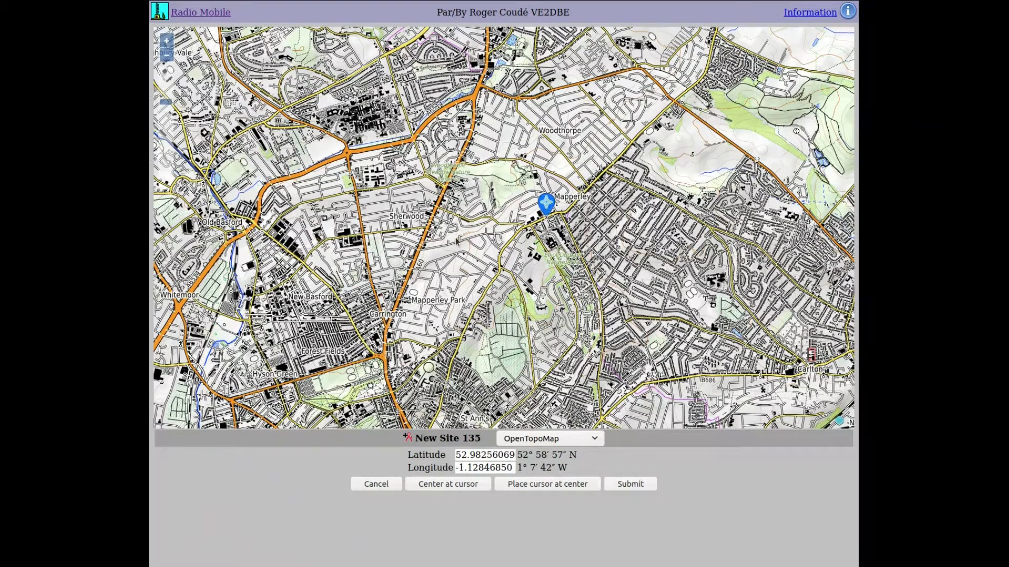
left_click(627, 488)
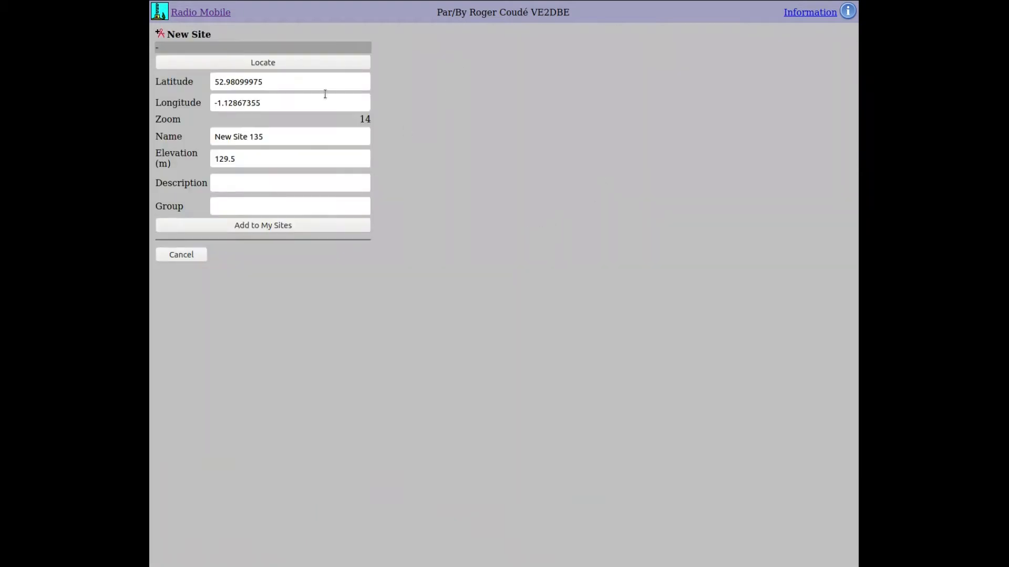
- Rename the site test2, give it description operator2, and add it to My Sites
left_click_drag(263, 136, 160, 136)
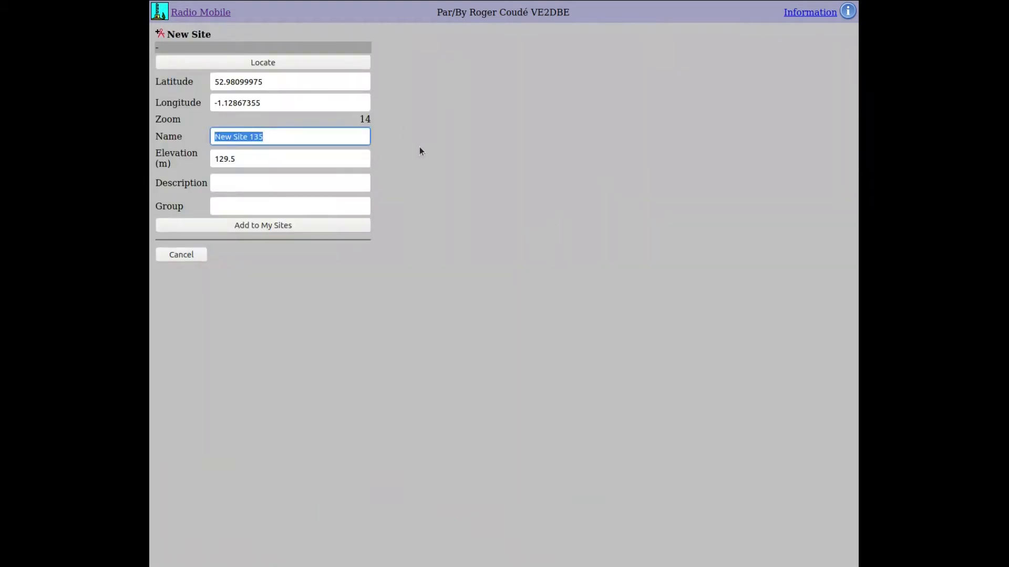
type("test2")
key("Tab")
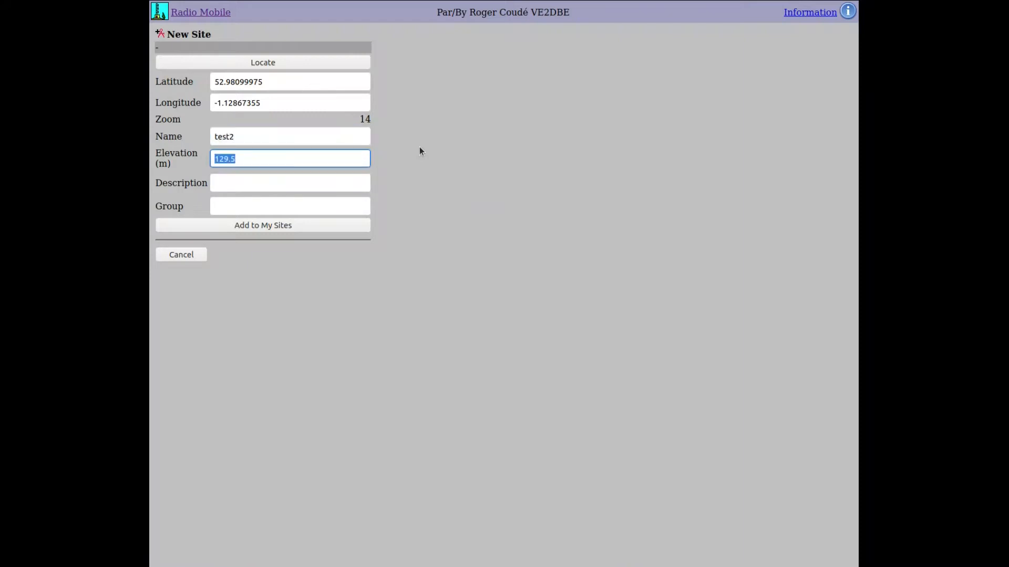
key("Tab")
type("oeprat")
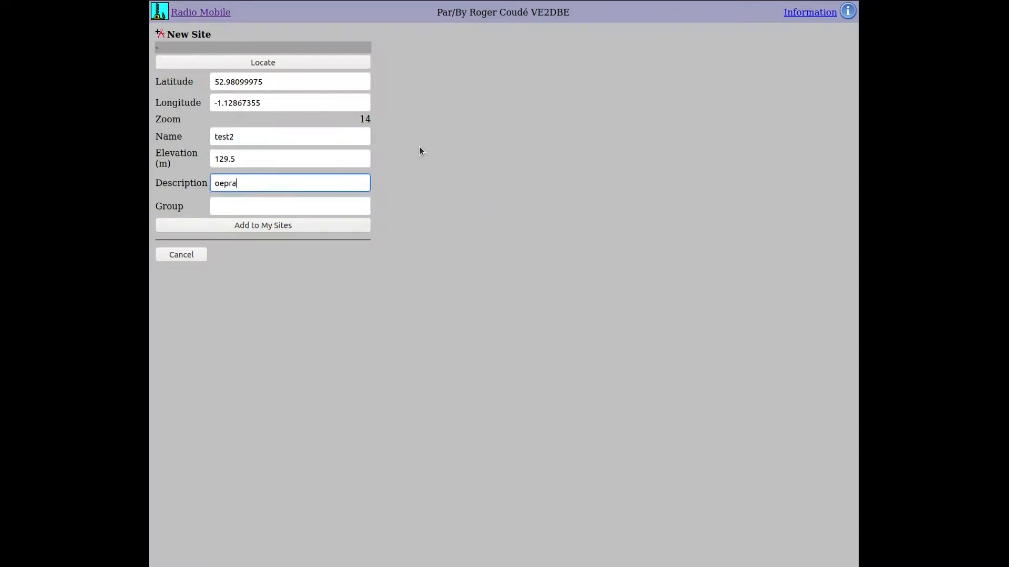
key("BackSpace")
key("BackSpace")
key("BackSpace")
key("BackSpace")
key("BackSpace")
key("BackSpace")
type("op")
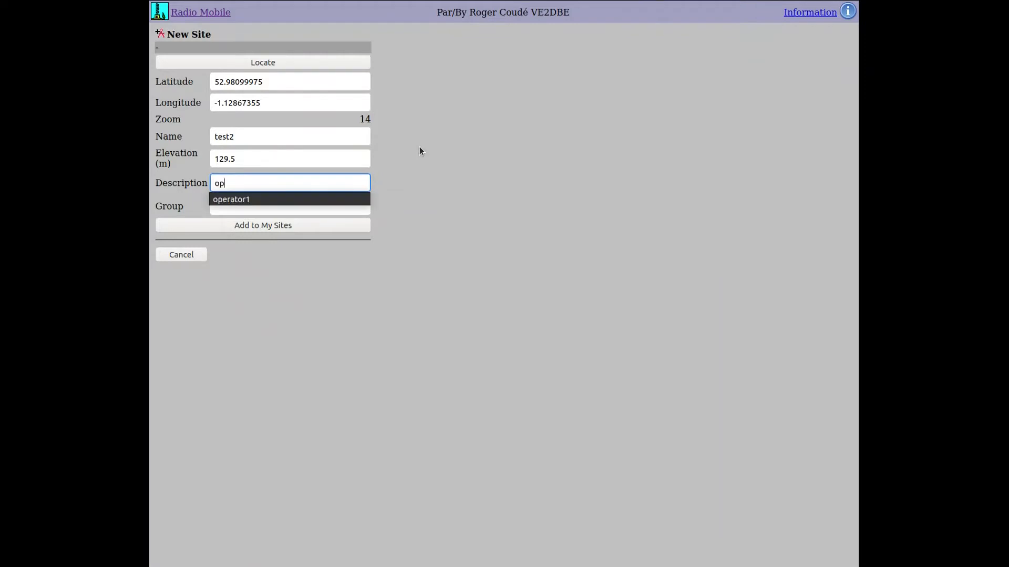
type("erator2")
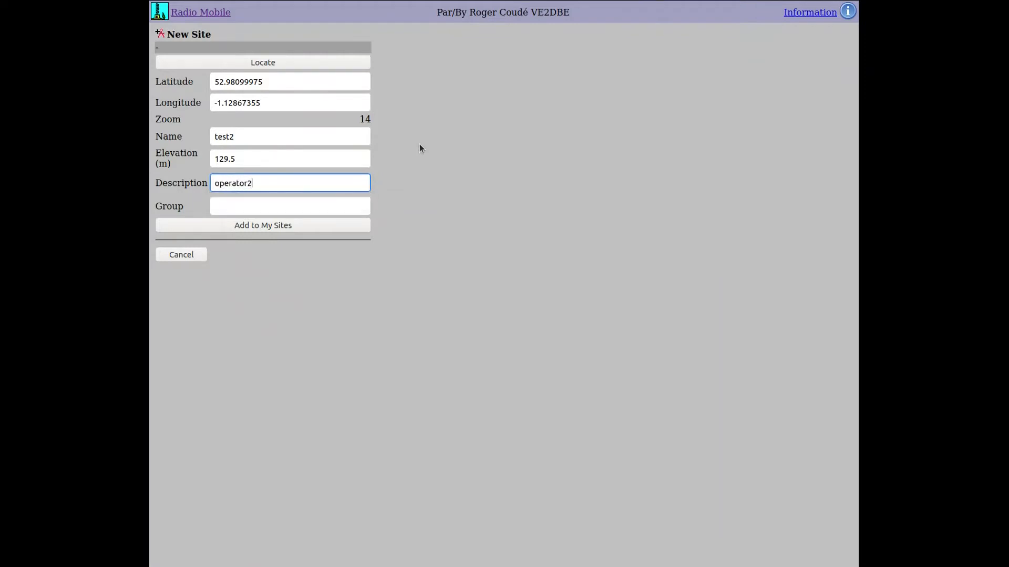
left_click(230, 137)
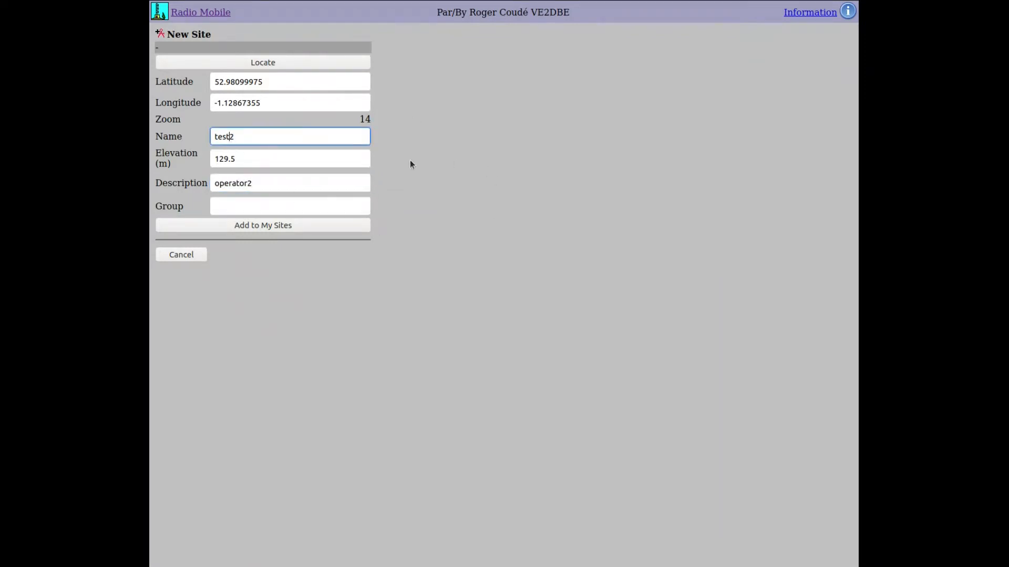
left_click(276, 226)
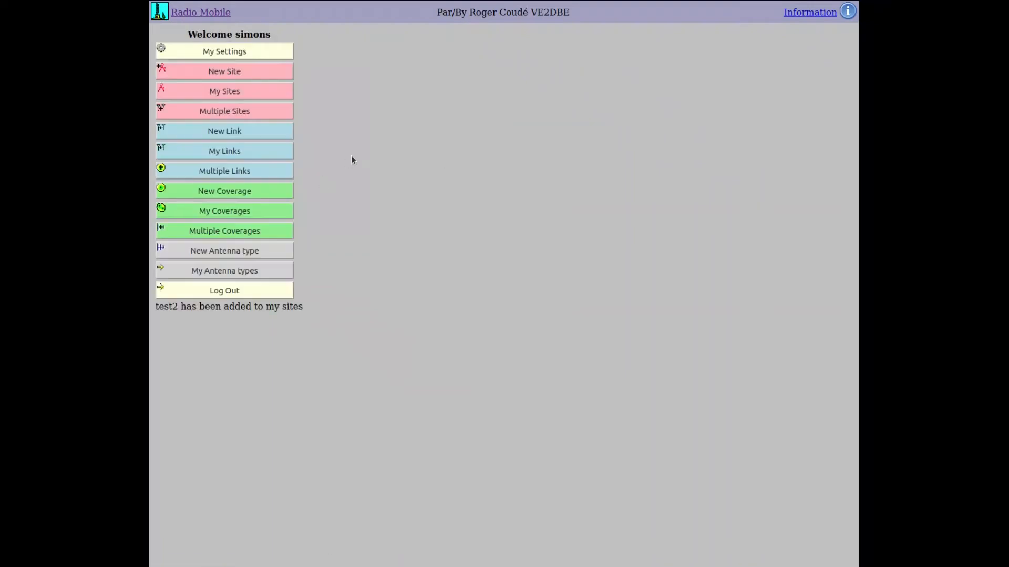
- Start a New Link with test1 as the From site and test2 as the To site
left_click(235, 136)
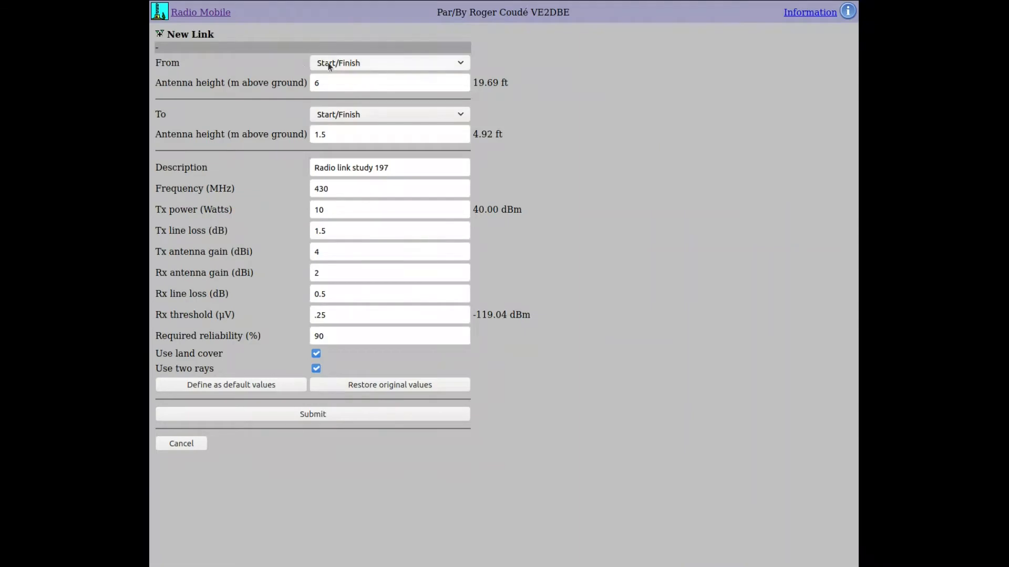
left_click(445, 63)
scroll(424, 205, "down", 15)
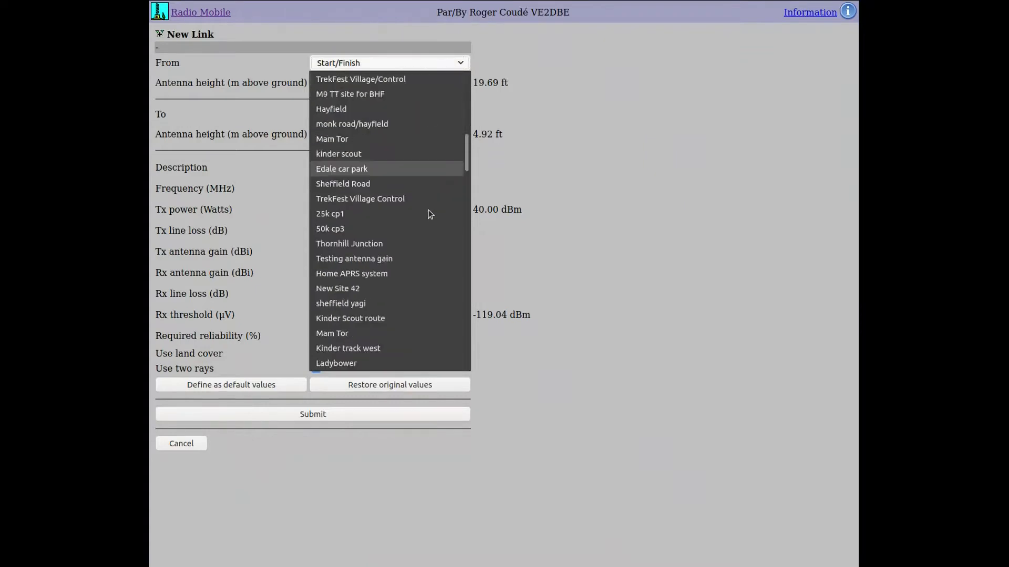
left_click_drag(466, 173, 472, 351)
left_click(379, 350)
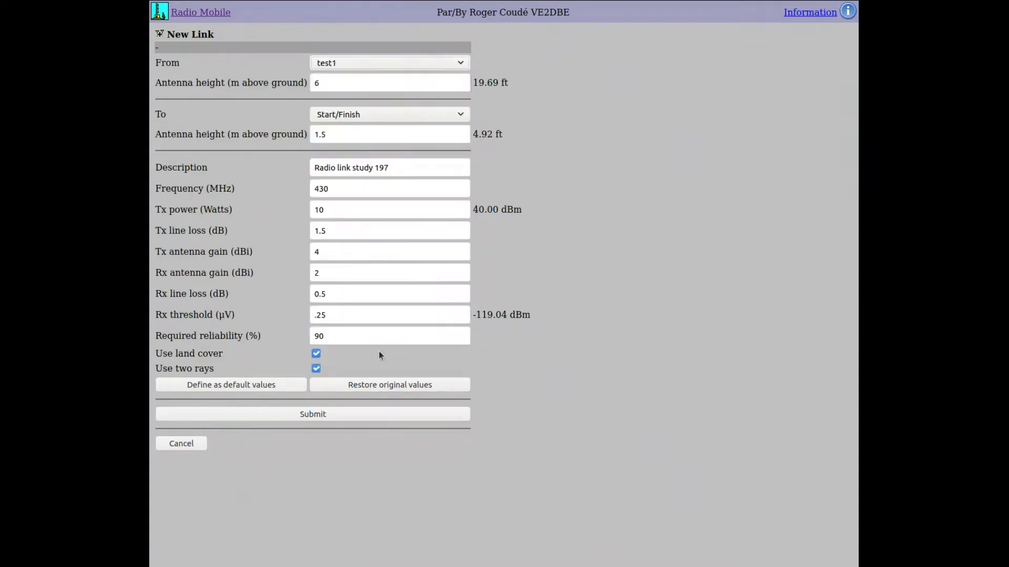
left_click(466, 118)
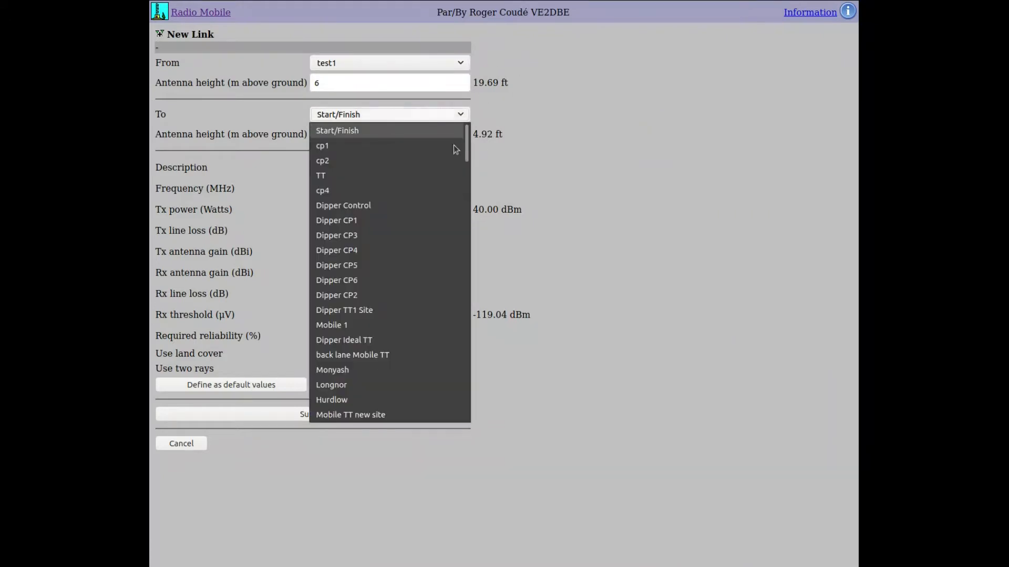
left_click_drag(467, 140, 462, 408)
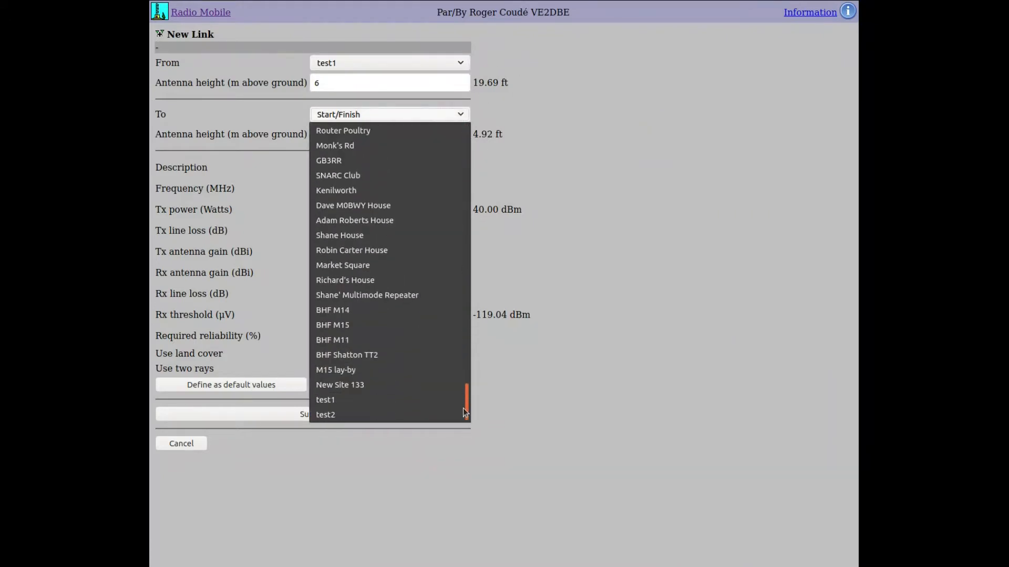
left_click(392, 410)
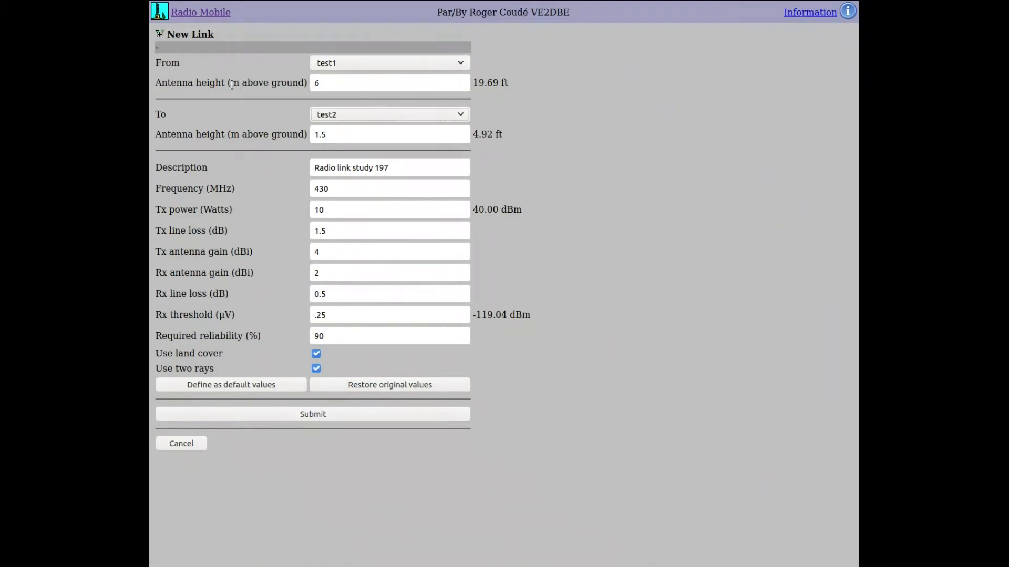
left_click_drag(164, 81, 277, 81)
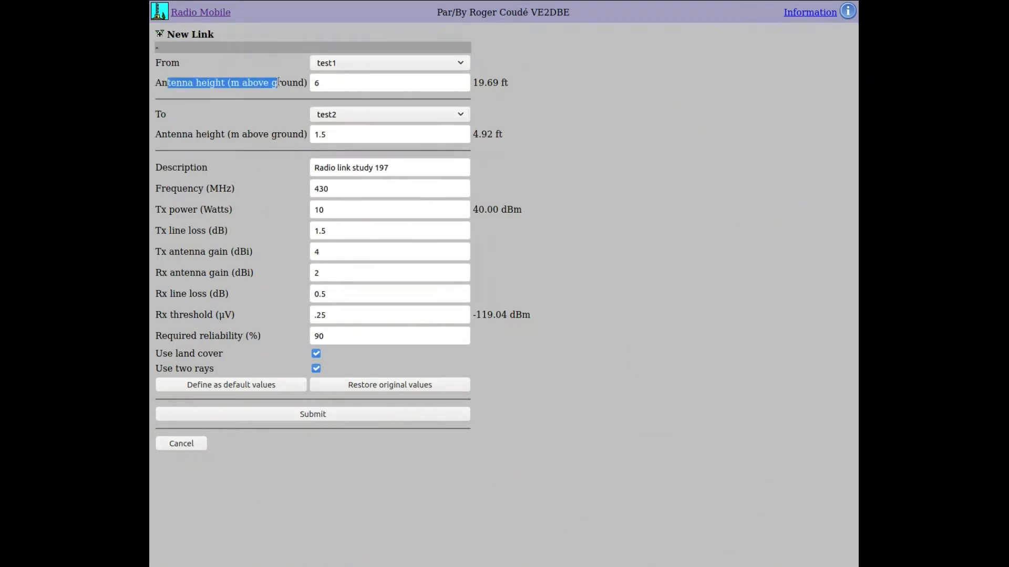
- Check the antenna heights, keeping test1 at 6 m and test2 at 1.5 m
left_click(316, 85)
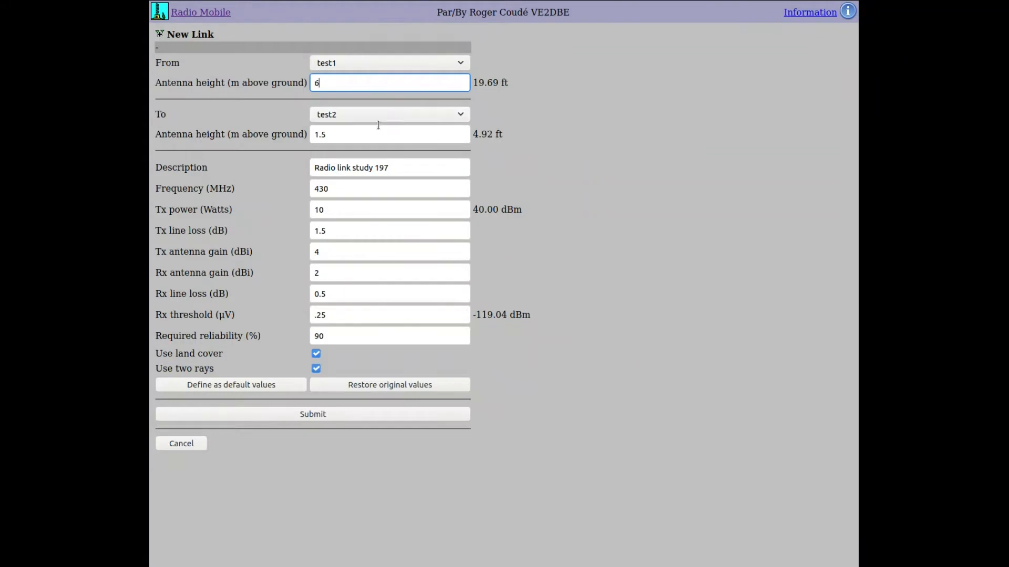
left_click(356, 133)
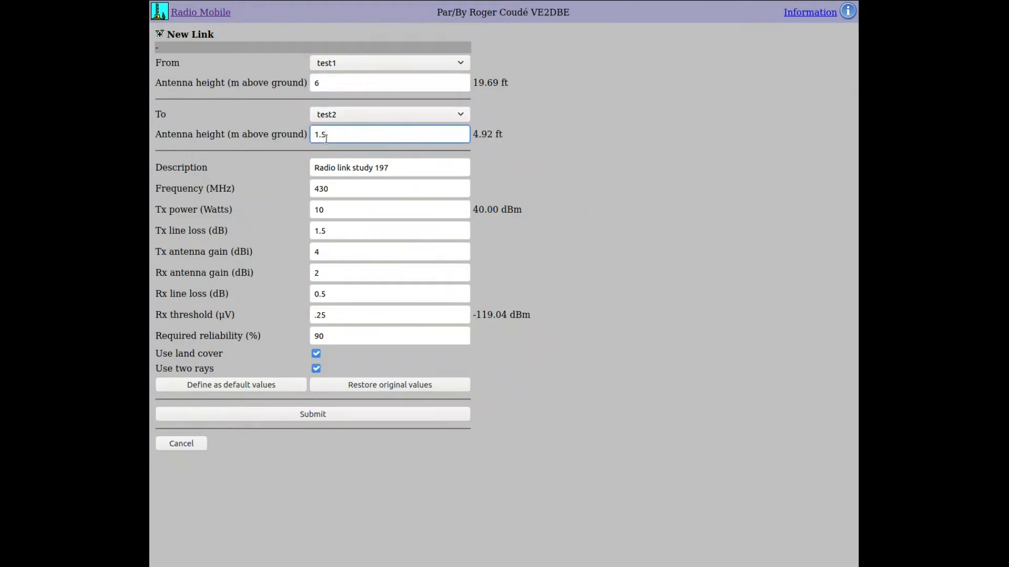
left_click(350, 84)
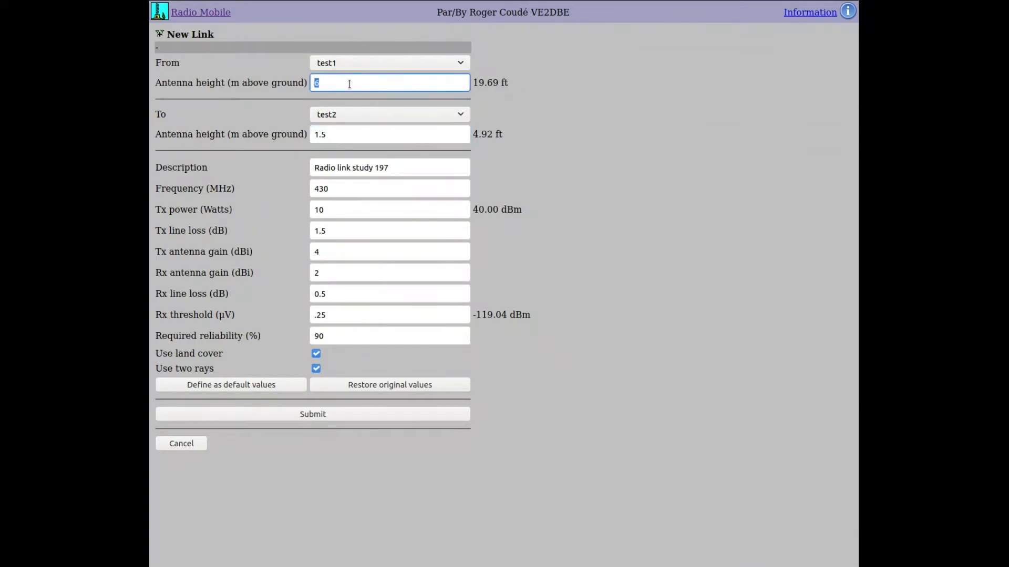
left_click(459, 96)
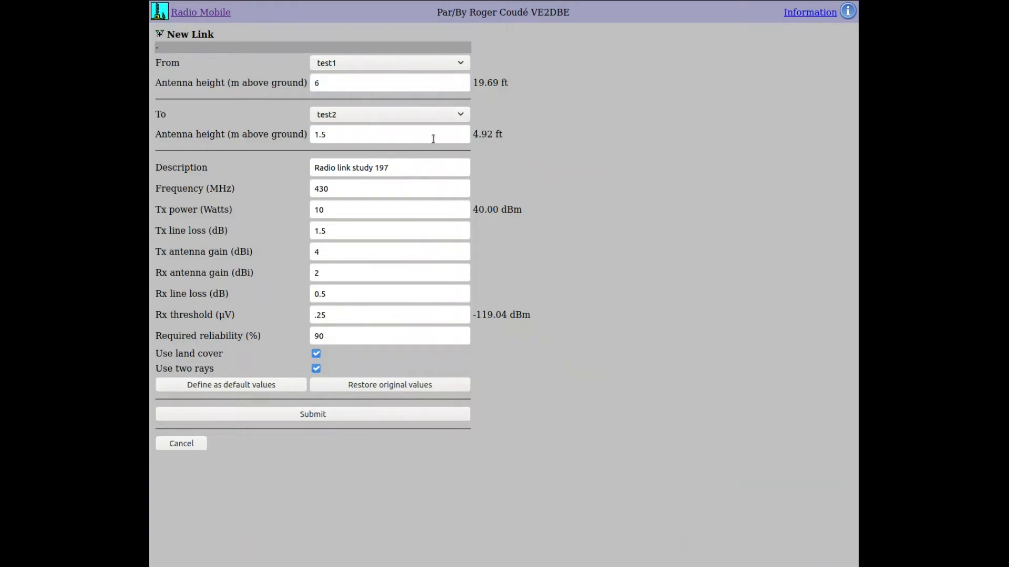
left_click(450, 167)
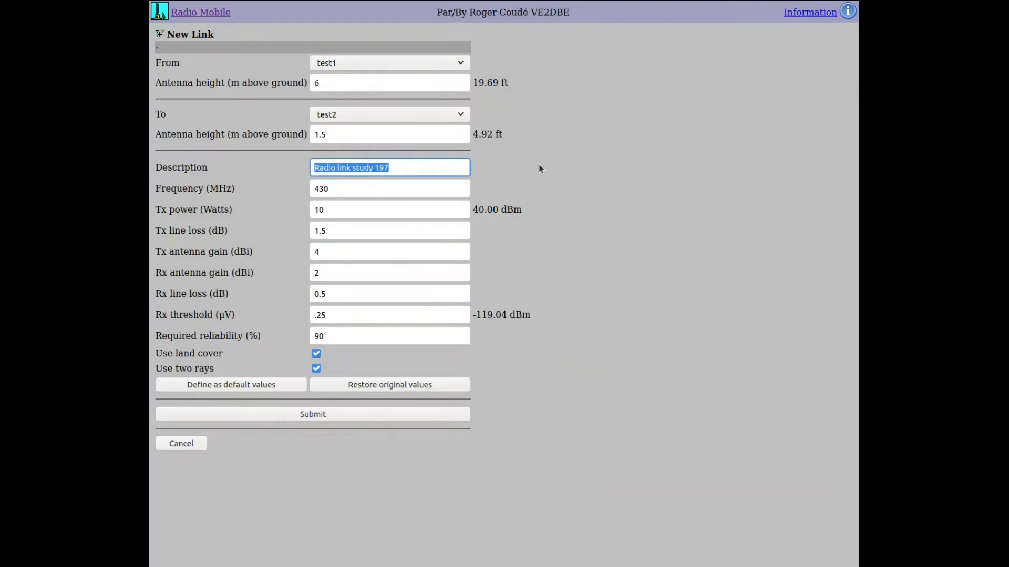
- Describe the link as 'test1 to test2' and set its frequency to 145 MHz
type("test1 to t")
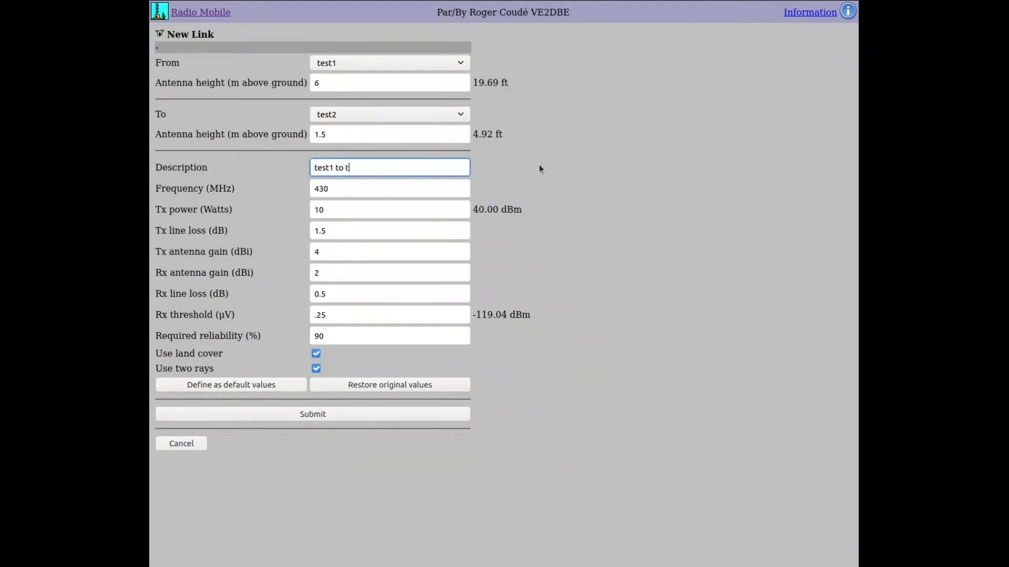
type("est2")
left_click(373, 185)
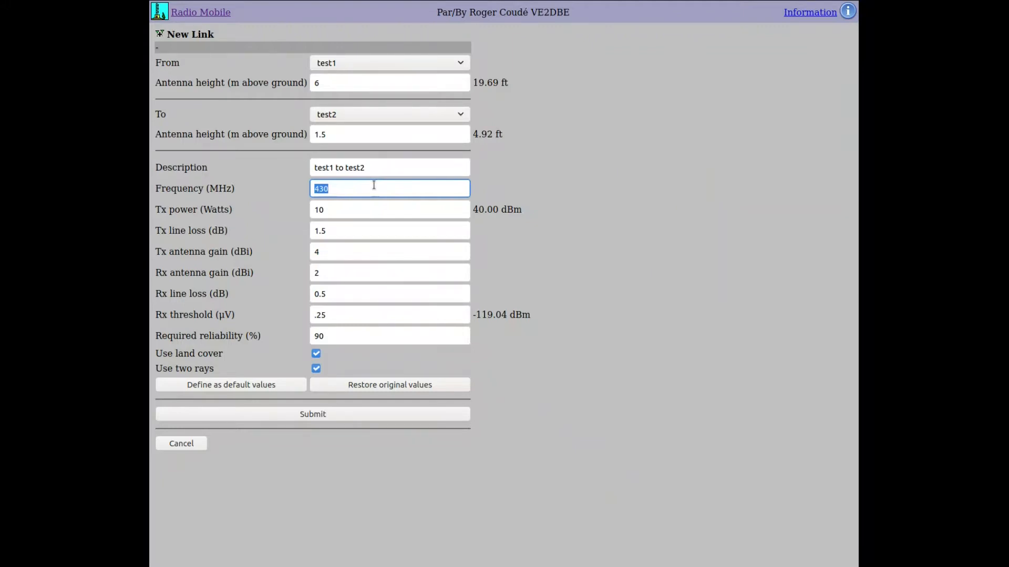
type("145")
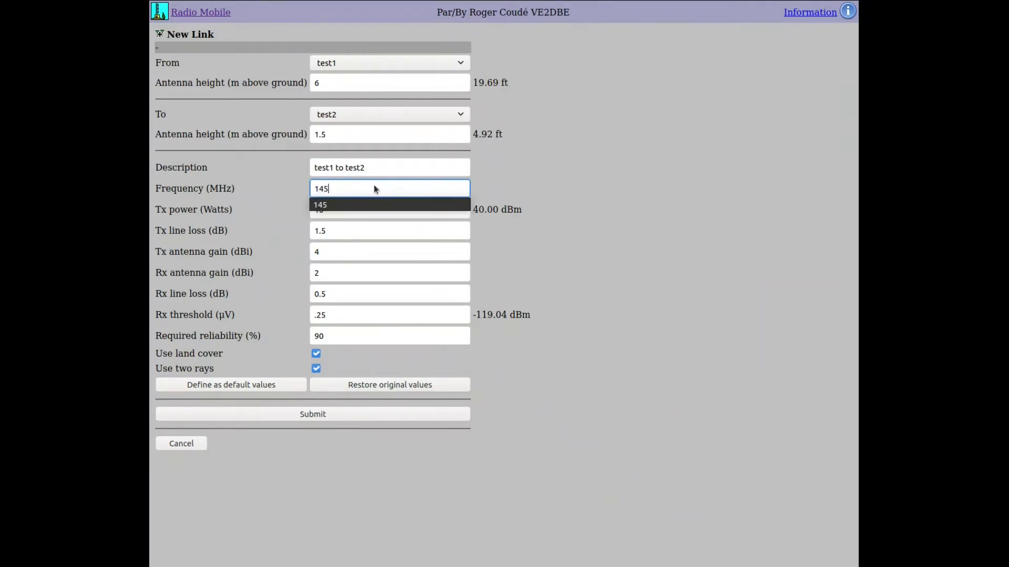
left_click(554, 195)
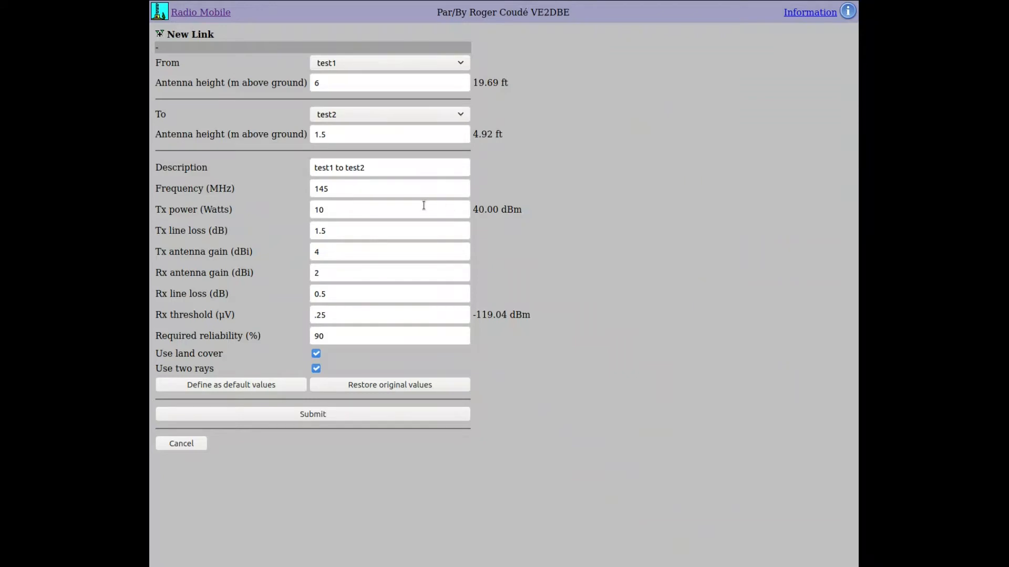
left_click(444, 210)
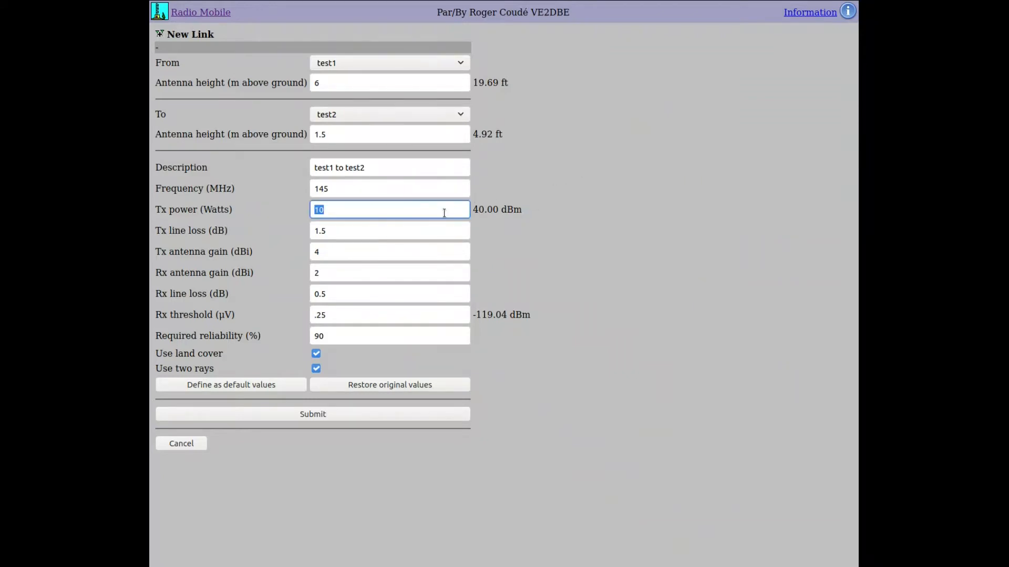
left_click(443, 210)
left_click(393, 229)
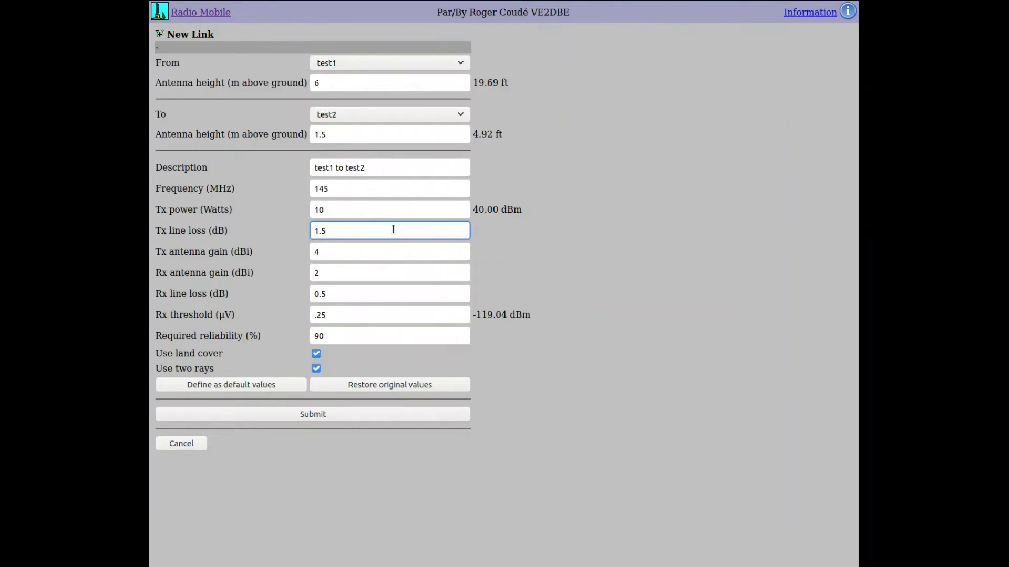
- Enter 3 dBi for Tx and Rx antenna gain, keeping Tx line loss 1.5 and checking Rx line loss and threshold
triple_click(393, 229)
left_click(393, 230)
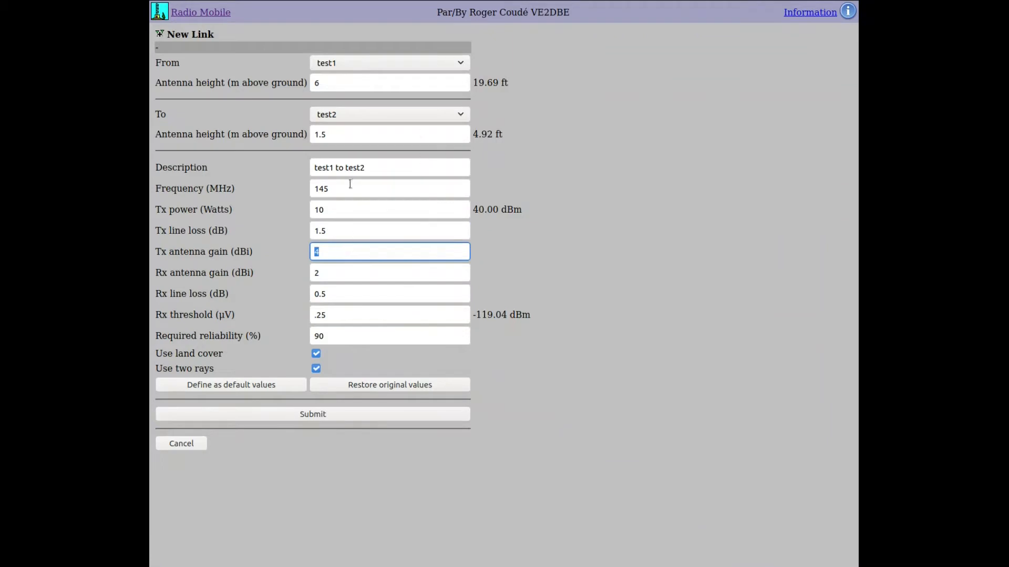
type("3")
key("Tab")
type("3")
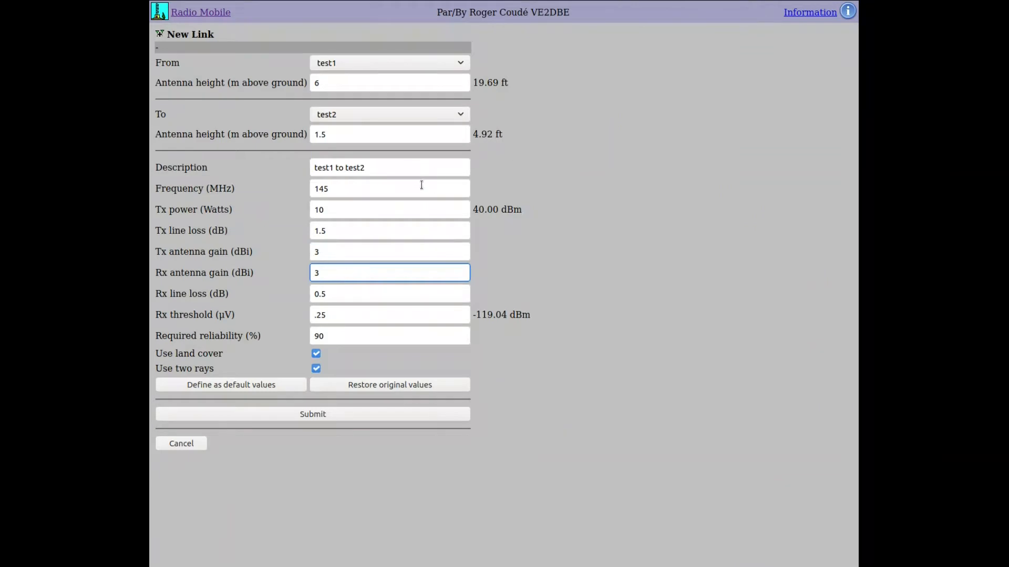
left_click(512, 254)
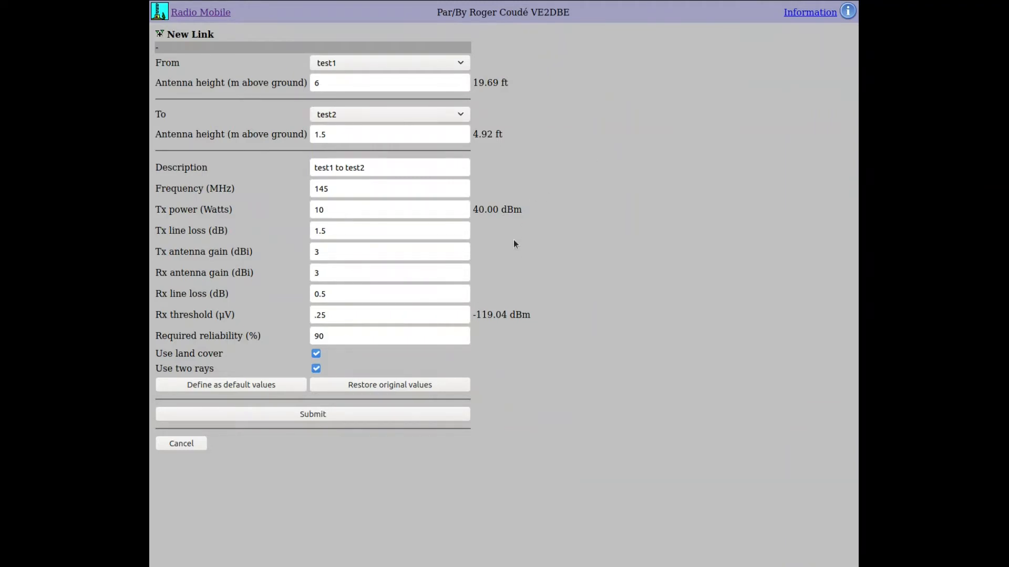
left_click(366, 293)
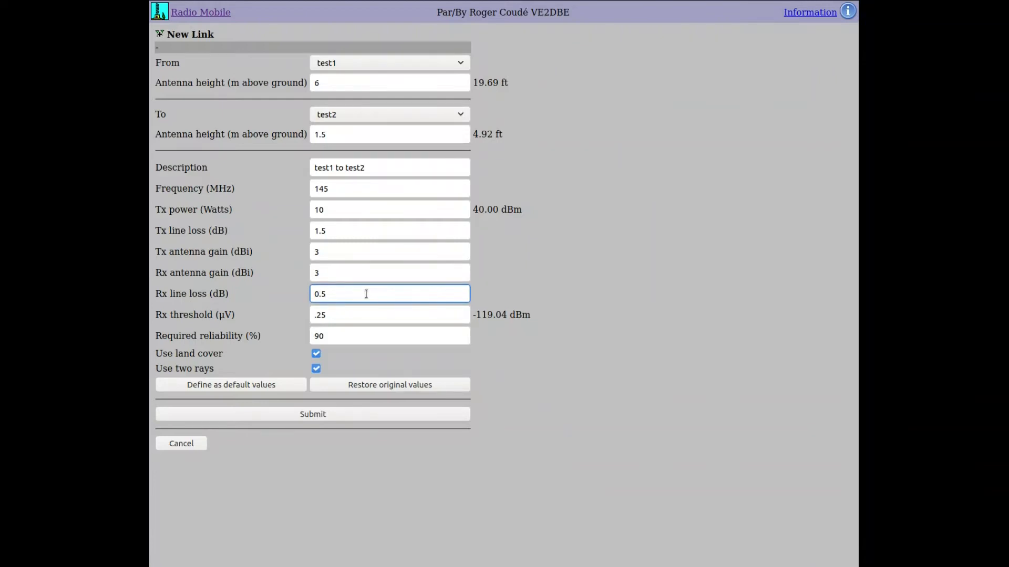
left_click(395, 314)
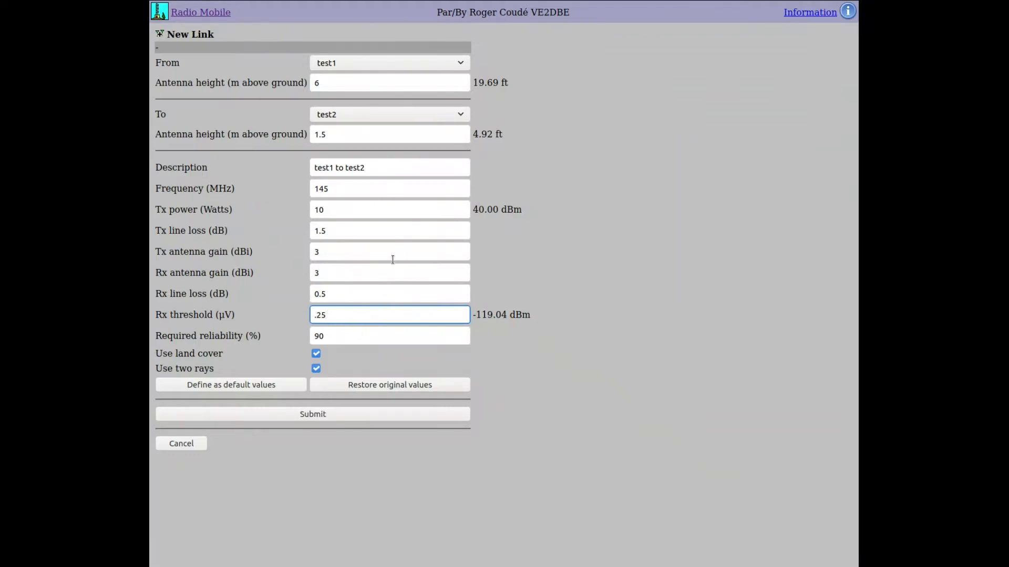
left_click(354, 338)
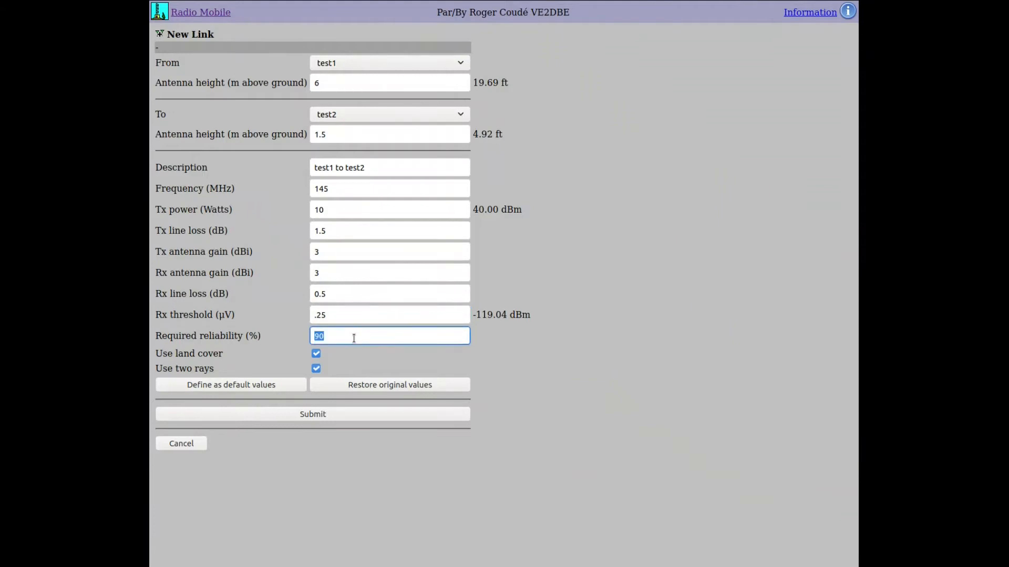
left_click(394, 338)
- Submit the test1–test2 link, producing a report with 128.68 dB total path loss
left_click(359, 418)
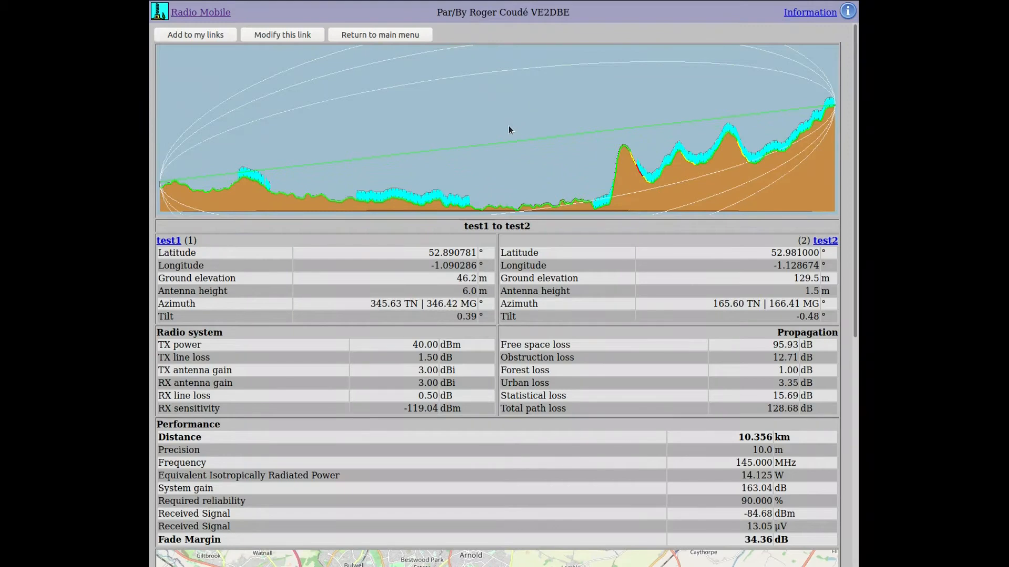
scroll(506, 130, "down", 1)
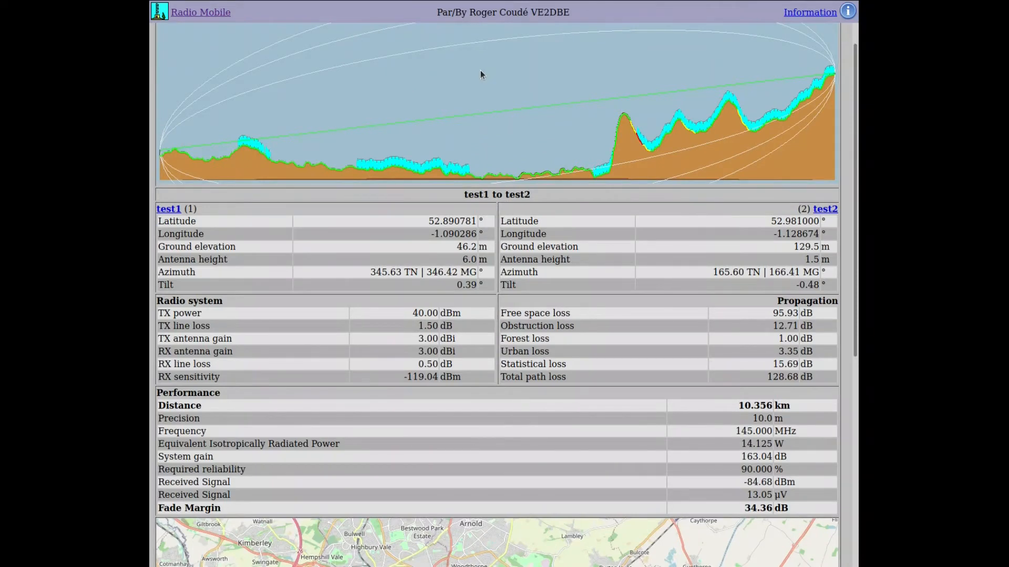
scroll(480, 70, "down", 2)
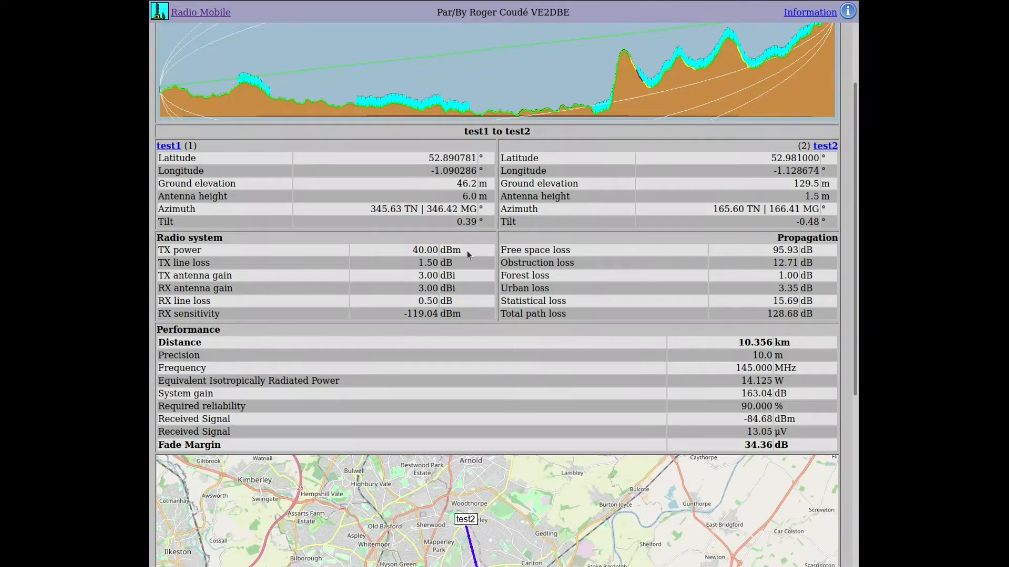
scroll(466, 251, "down", 1)
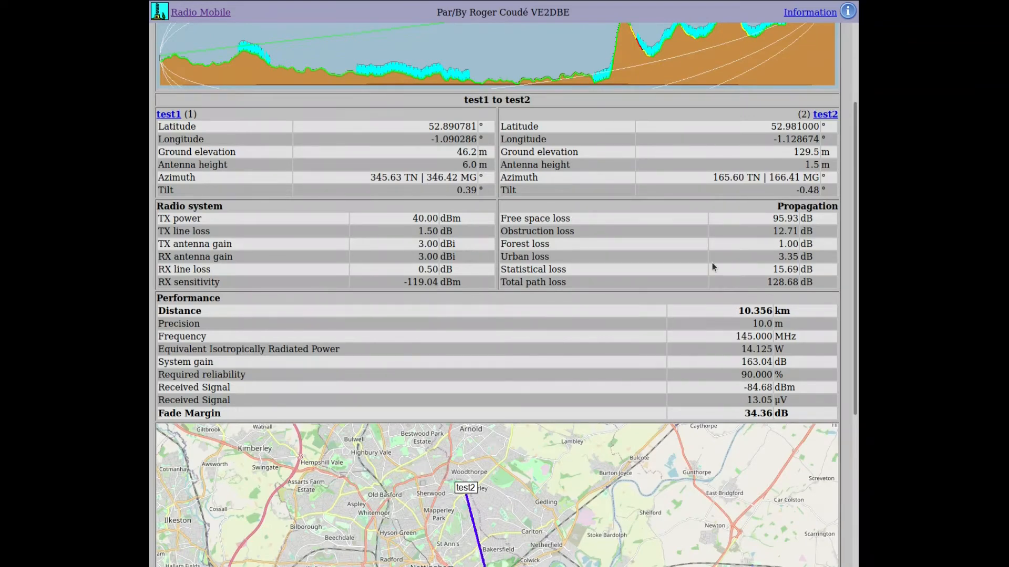
double_click(809, 208)
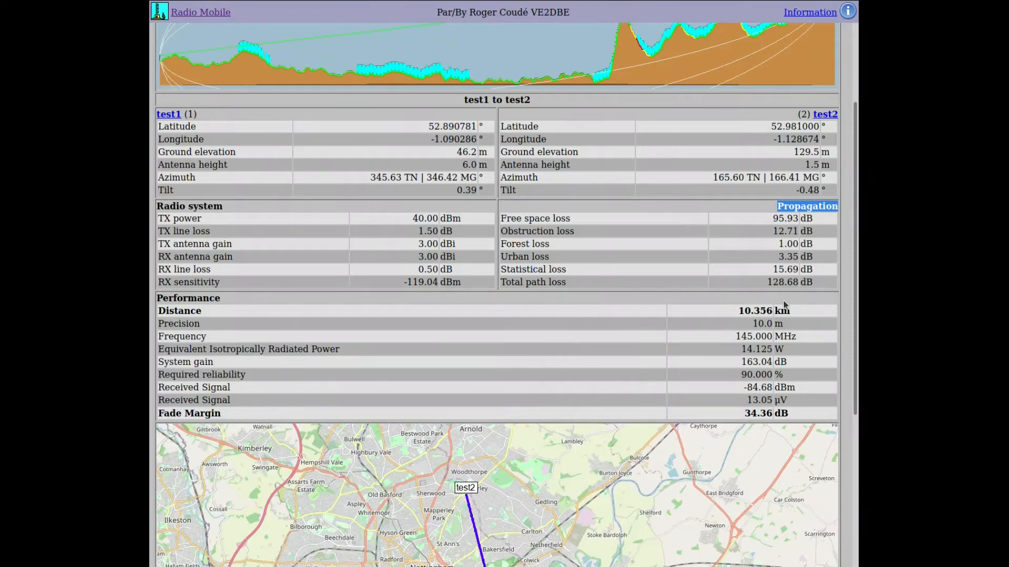
left_click_drag(766, 285, 825, 282)
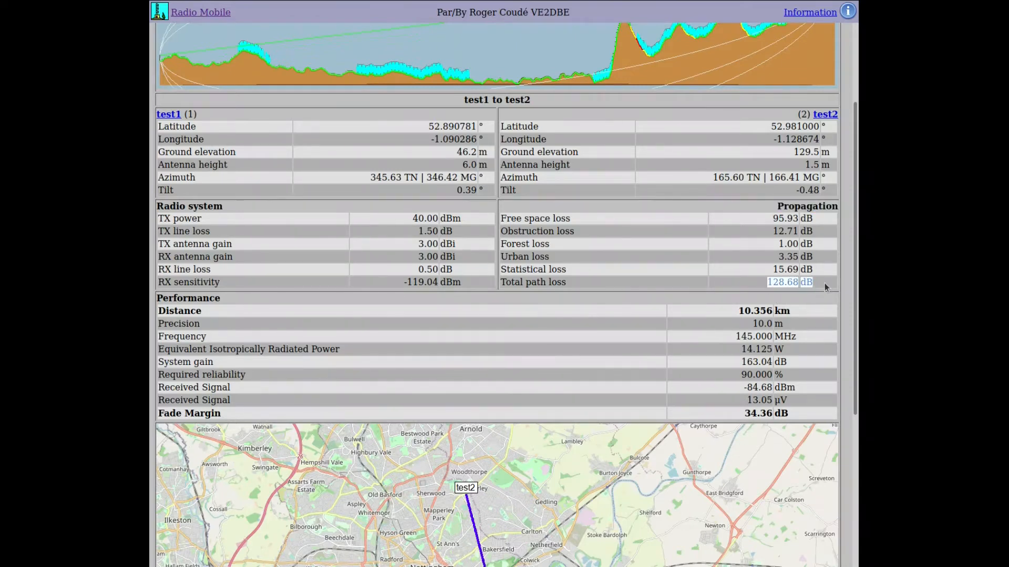
left_click(598, 237)
scroll(597, 236, "down", 4)
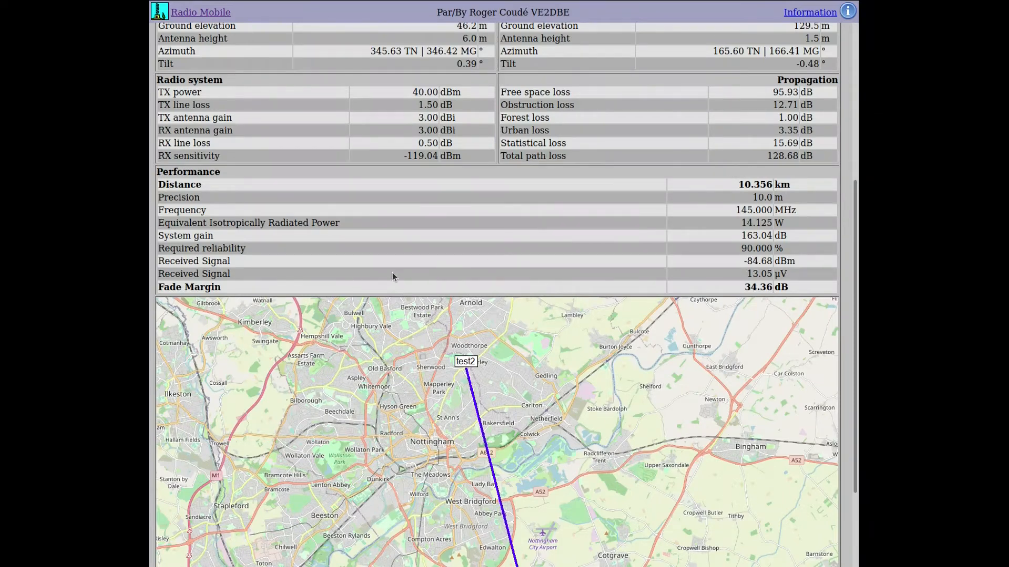
triple_click(219, 285)
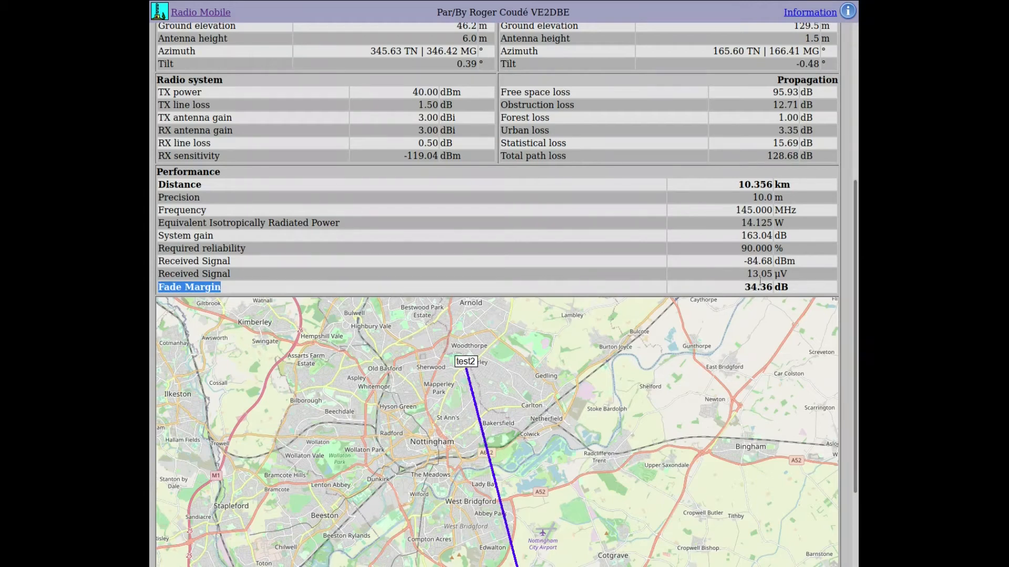
left_click_drag(743, 287, 789, 288)
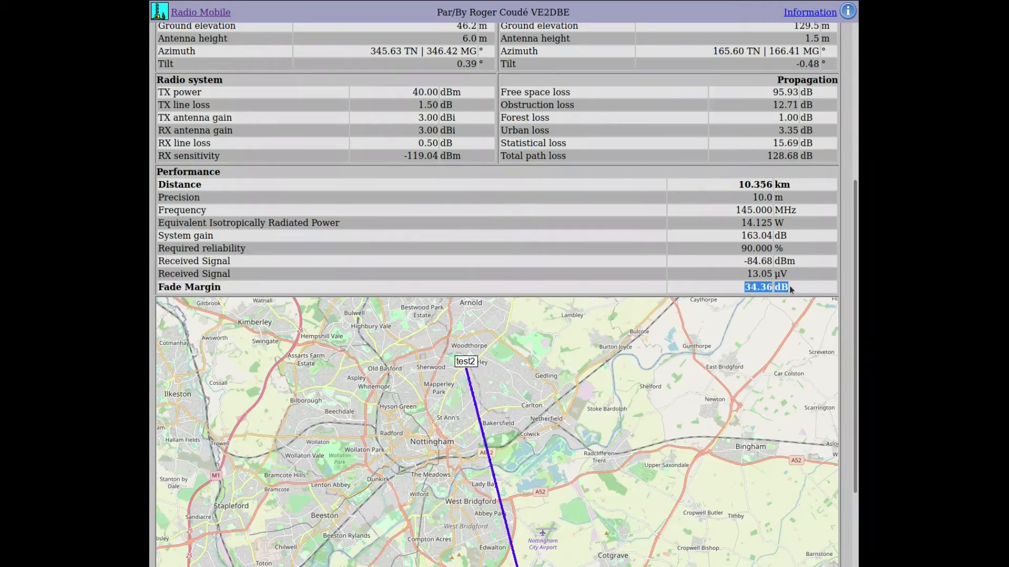
left_click(490, 241)
scroll(490, 242, "down", 3)
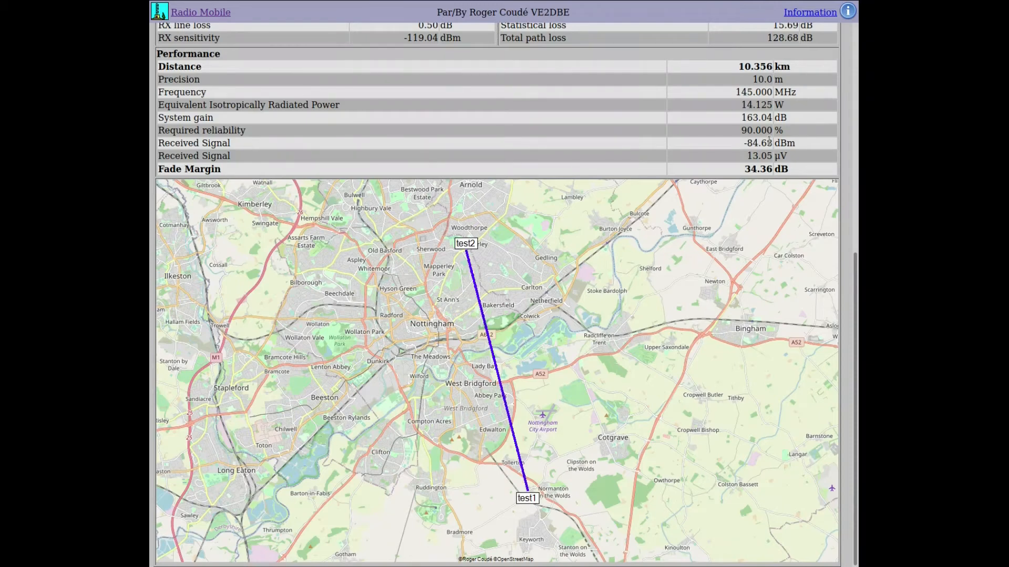
triple_click(751, 142)
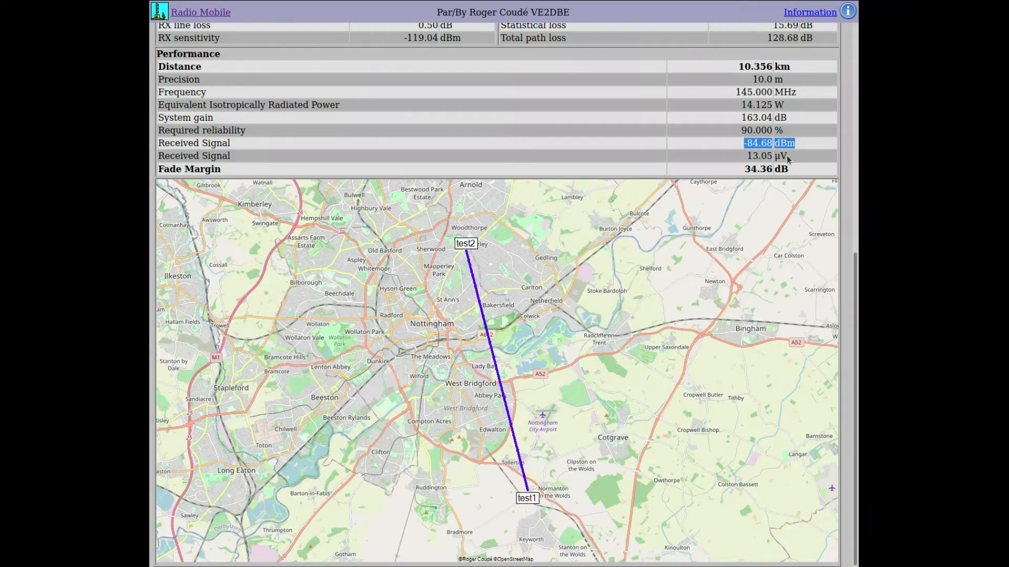
triple_click(743, 159)
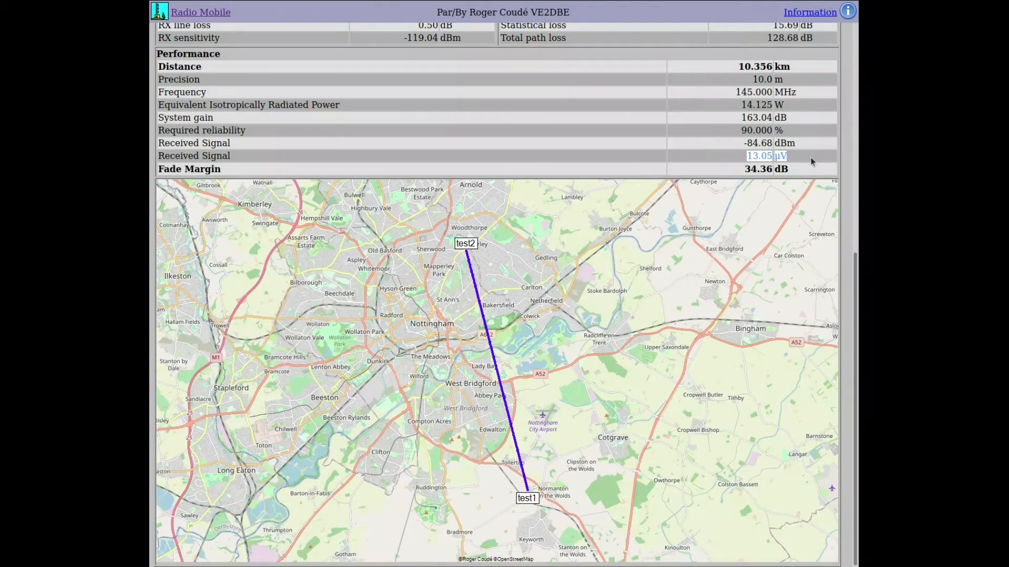
left_click(756, 157)
left_click(707, 155)
- Scroll up from the link results and return to the main menu
scroll(707, 156, "up", 7)
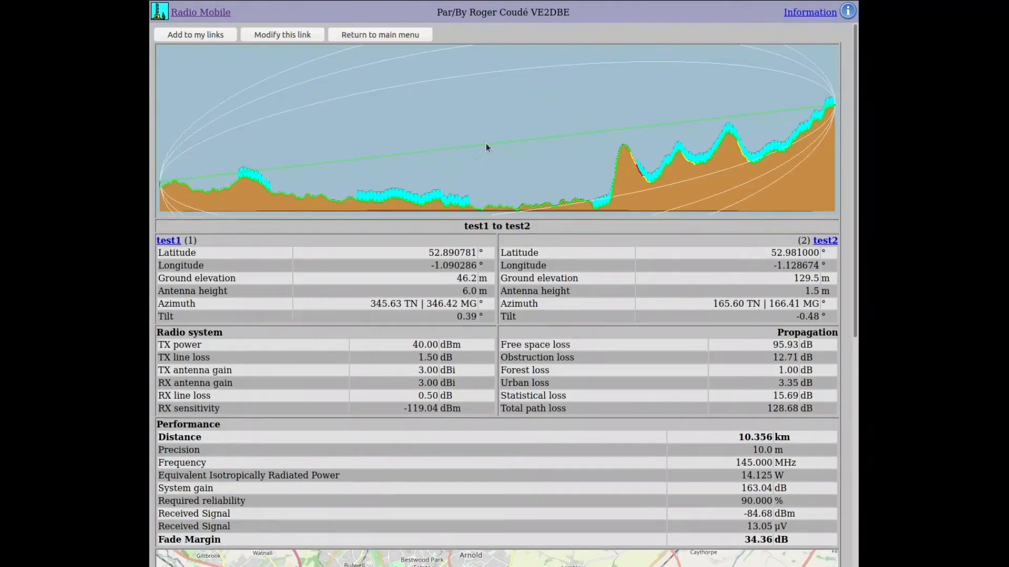
mouse_move(403, 17)
left_click(364, 35)
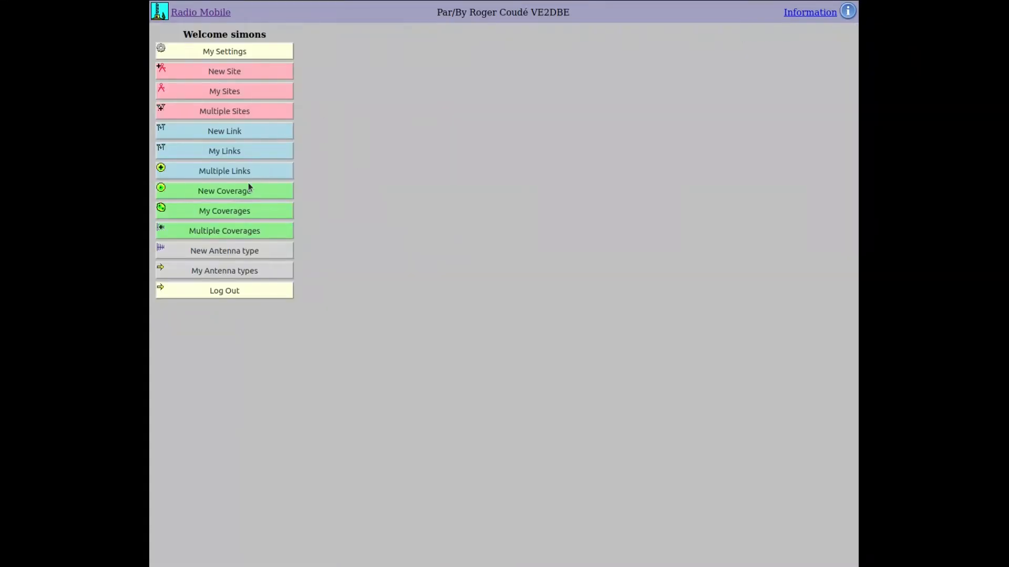
- Start a new coverage and pick test2 from the Centre Site list
left_click(210, 192)
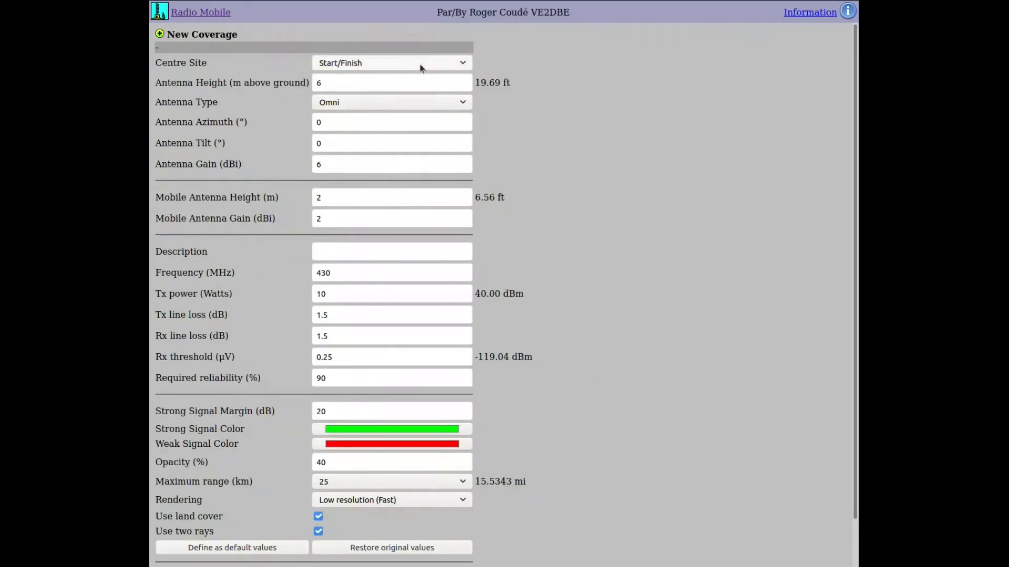
left_click(420, 64)
scroll(446, 156, "down", 5)
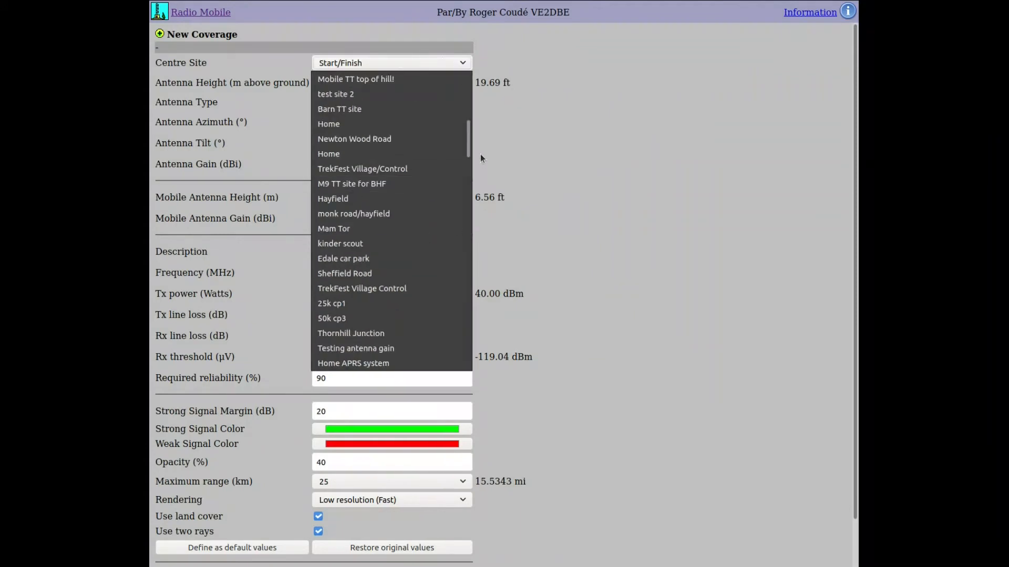
left_click_drag(469, 154, 488, 393)
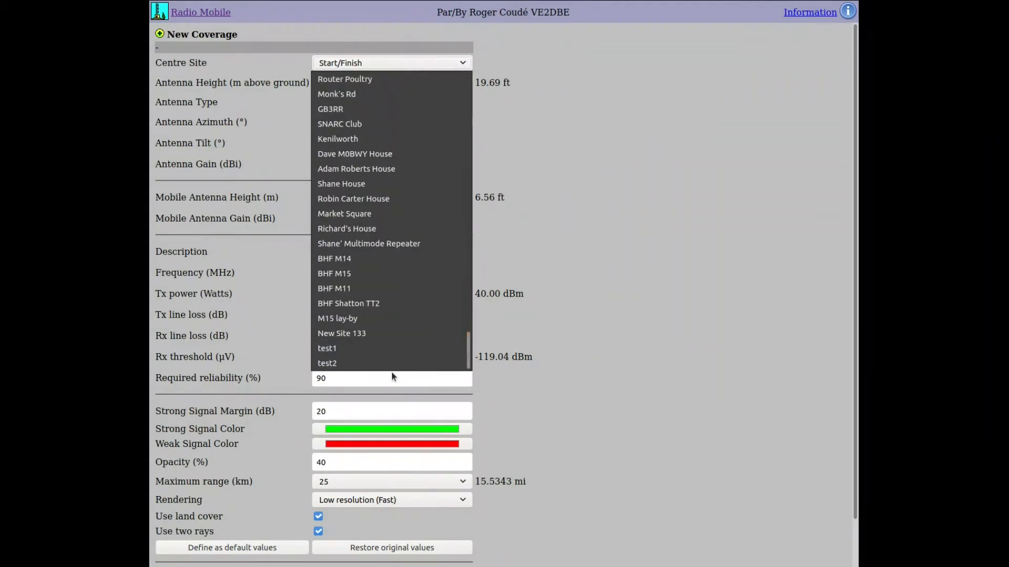
left_click(392, 364)
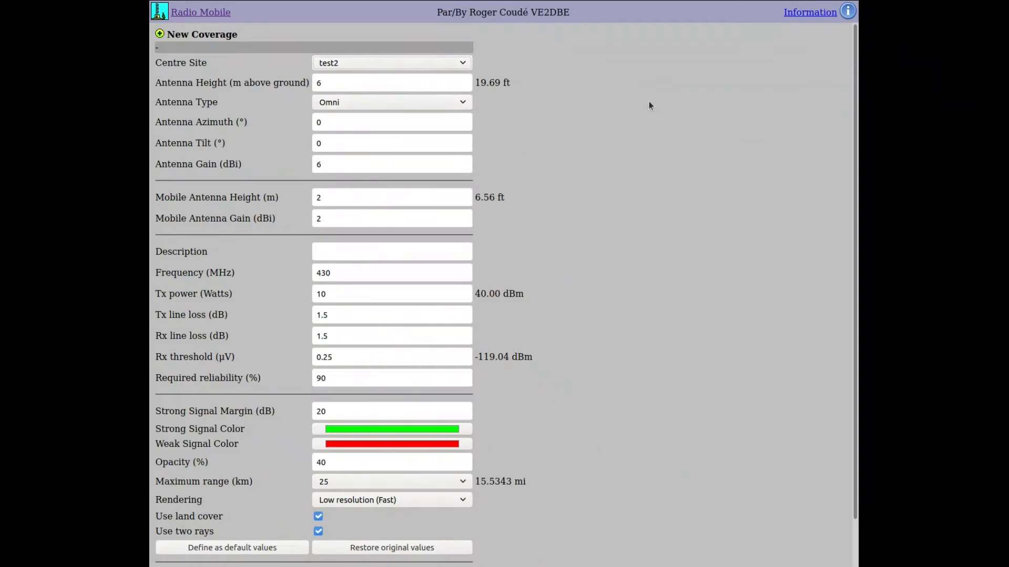
- Keep the Omni antenna type and leave the mobile antenna height unchanged
scroll(588, 130, "down", 2)
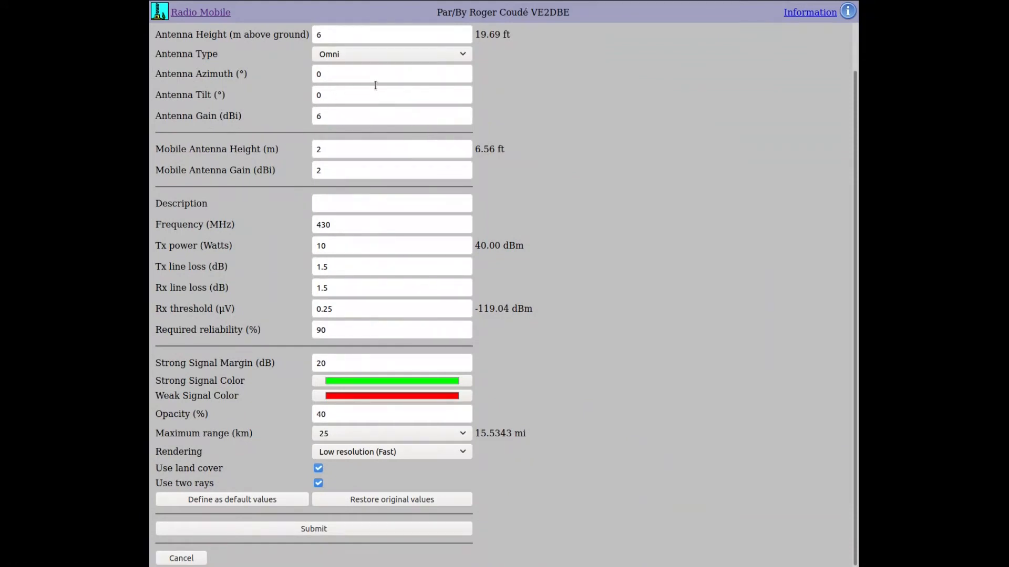
left_click(461, 54)
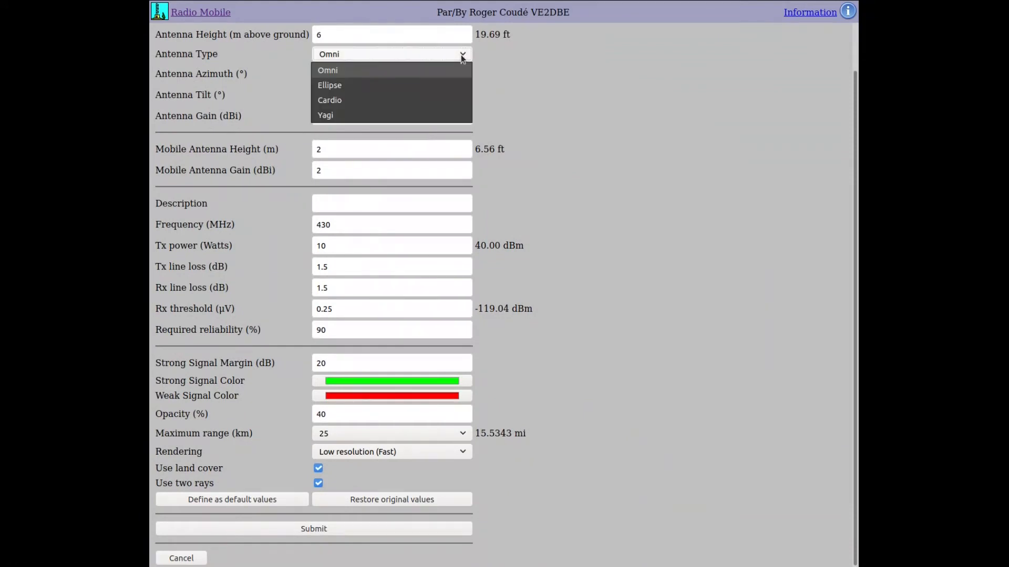
left_click(481, 84)
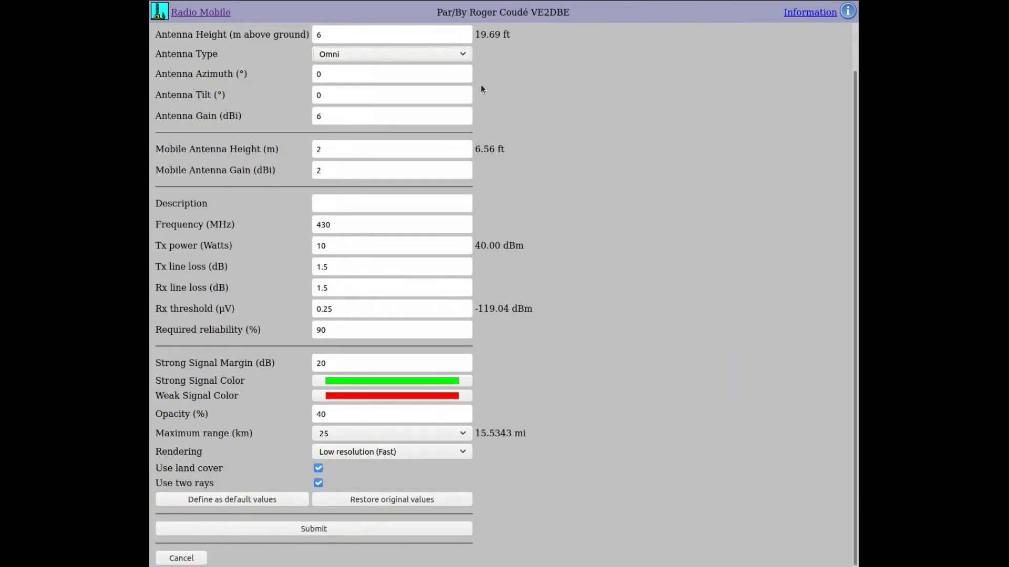
left_click(338, 151)
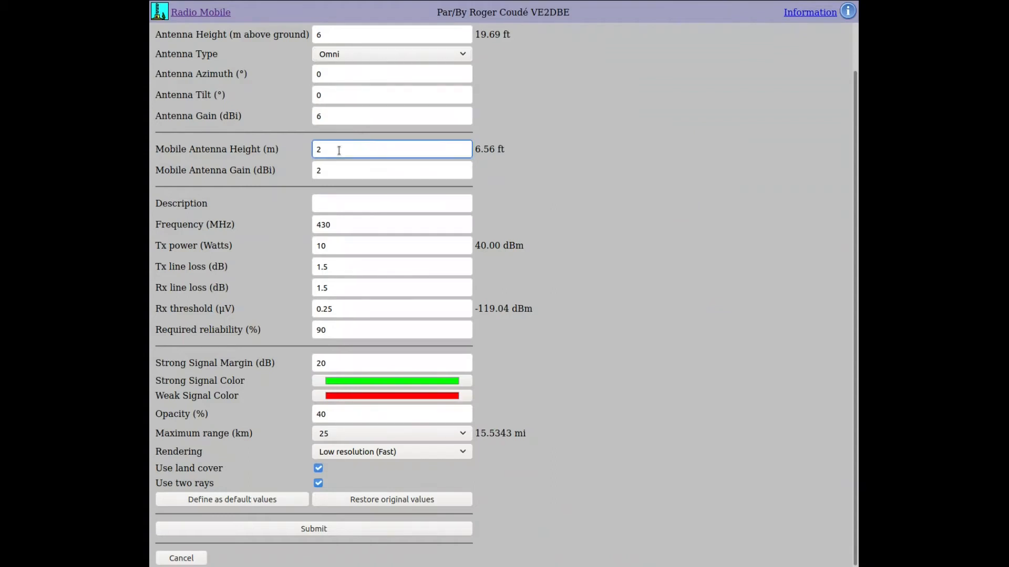
left_click_drag(339, 151, 285, 173)
left_click(285, 173)
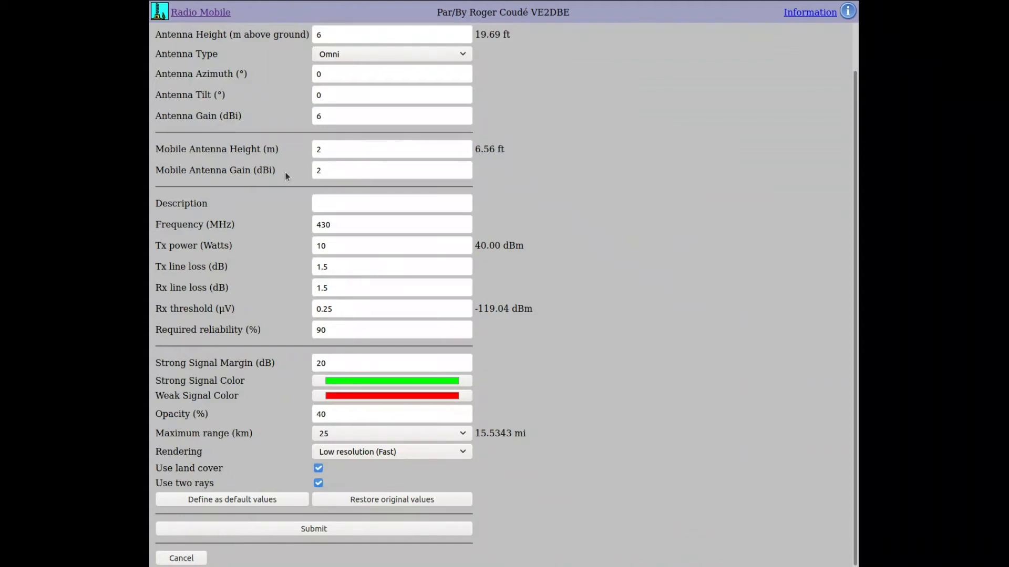
left_click(337, 207)
- Enter the description 'test coverage' and a frequency of 145 MHz
type("test cove")
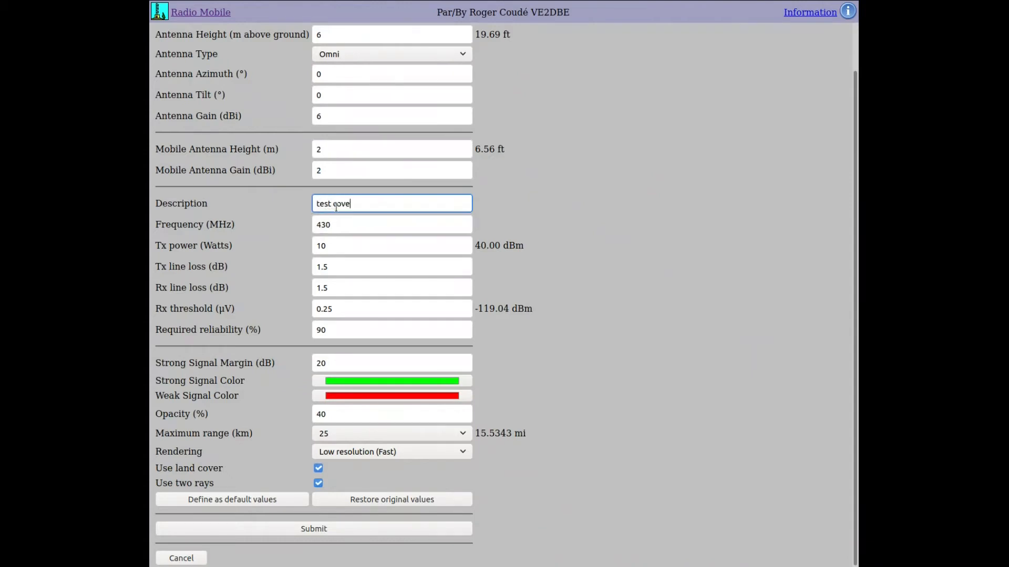
type("rage")
key("Tab")
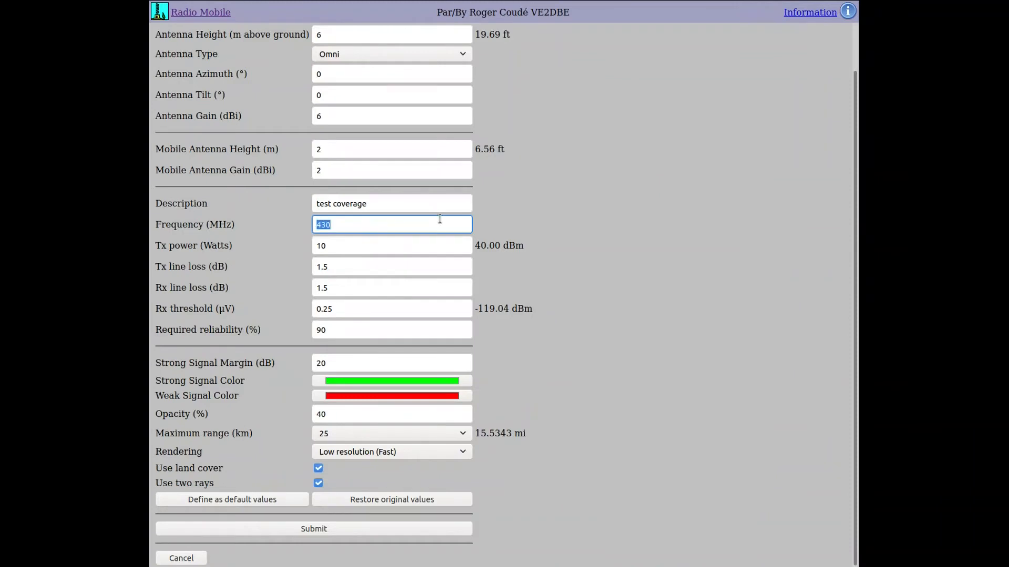
type("145")
left_click(609, 197)
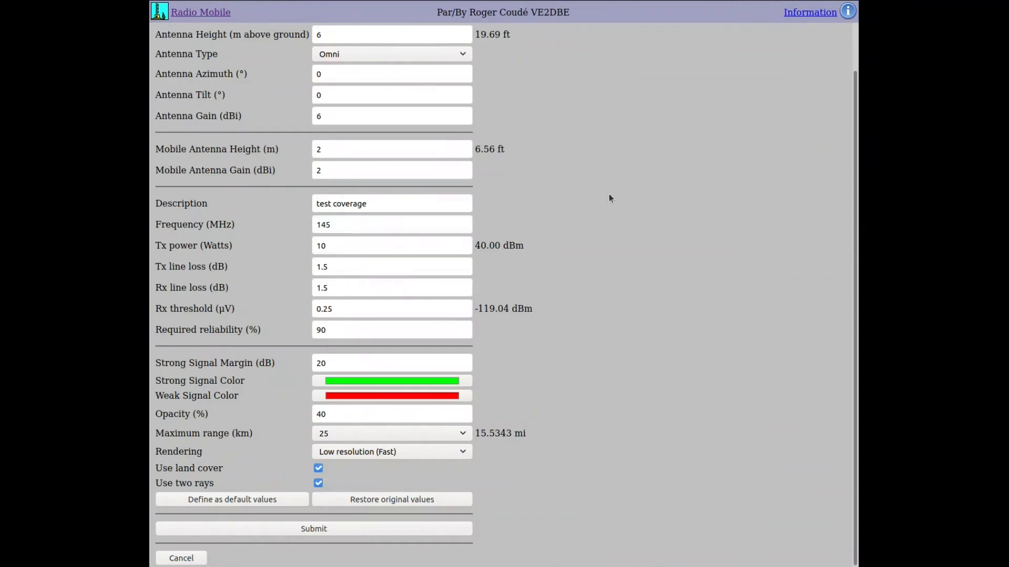
- Leave Tx power, strong signal margin, opacity 40 and maximum range 25 km unchanged
left_click(382, 243)
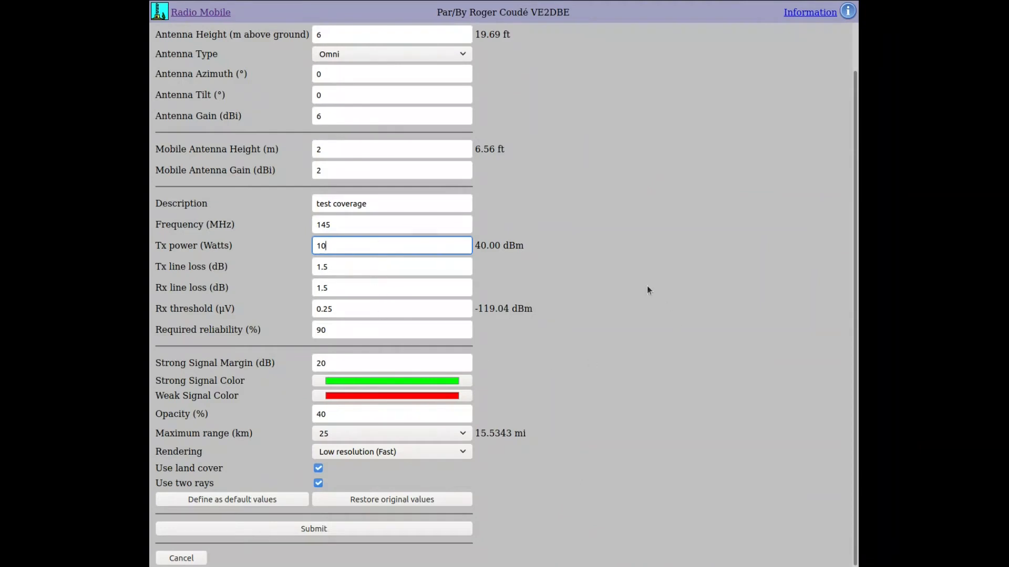
left_click(397, 358)
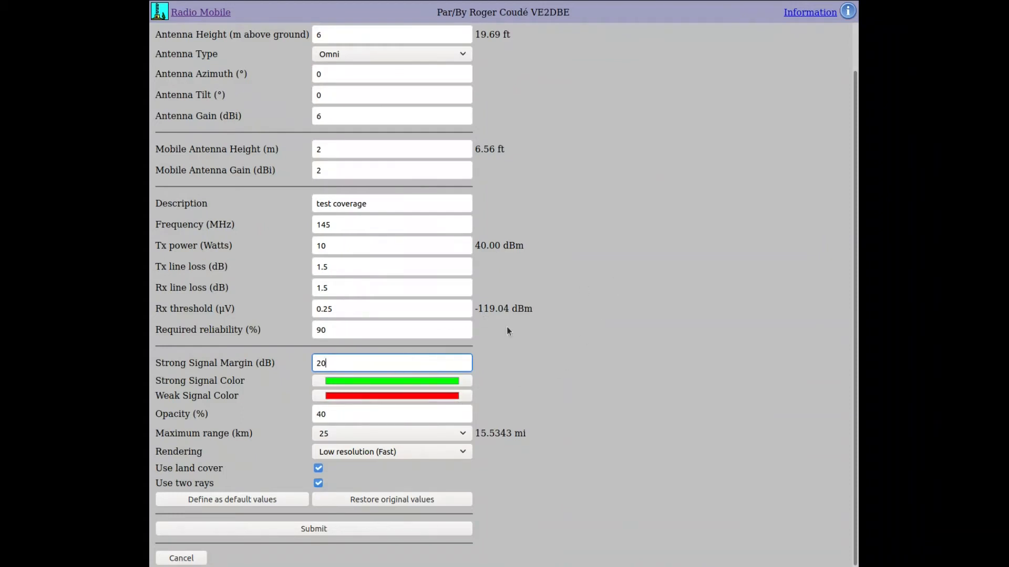
left_click(349, 414)
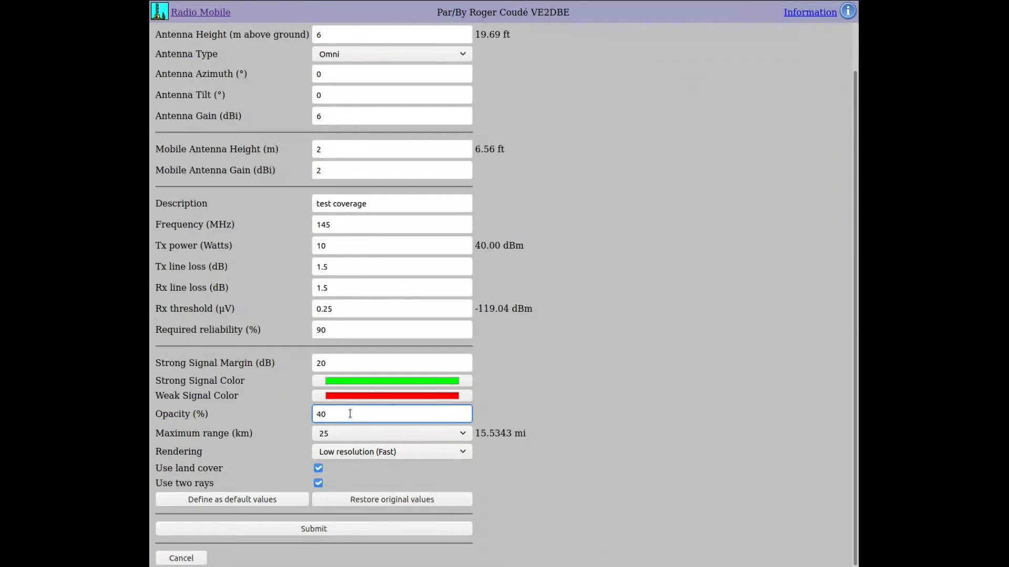
left_click_drag(350, 414, 259, 414)
left_click(259, 414)
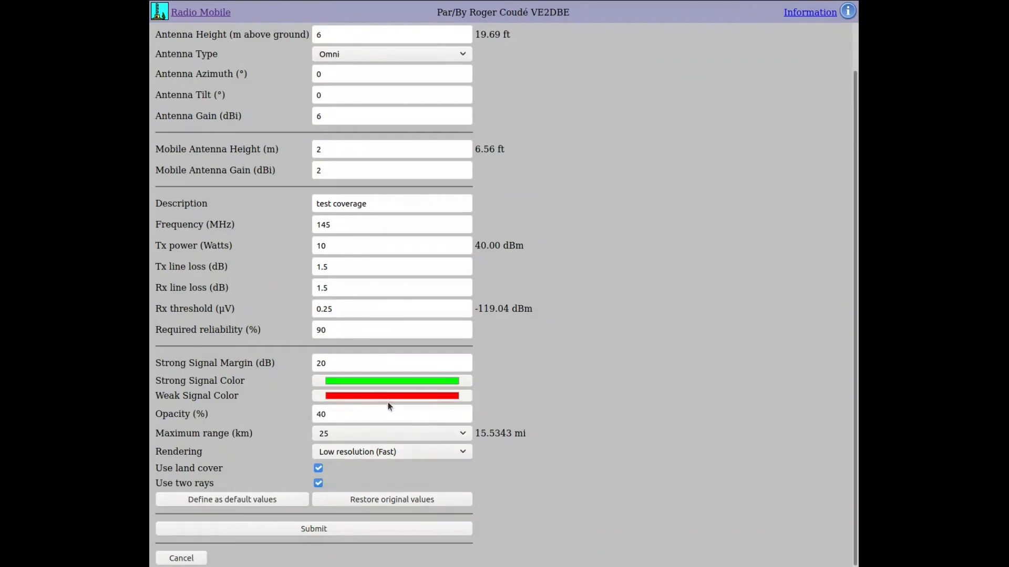
left_click(395, 434)
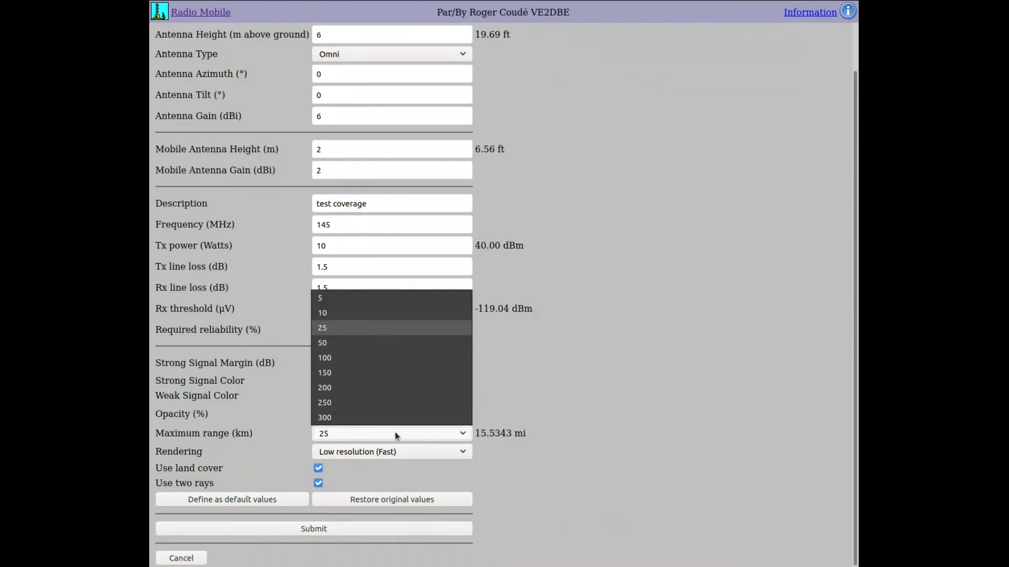
left_click(395, 335)
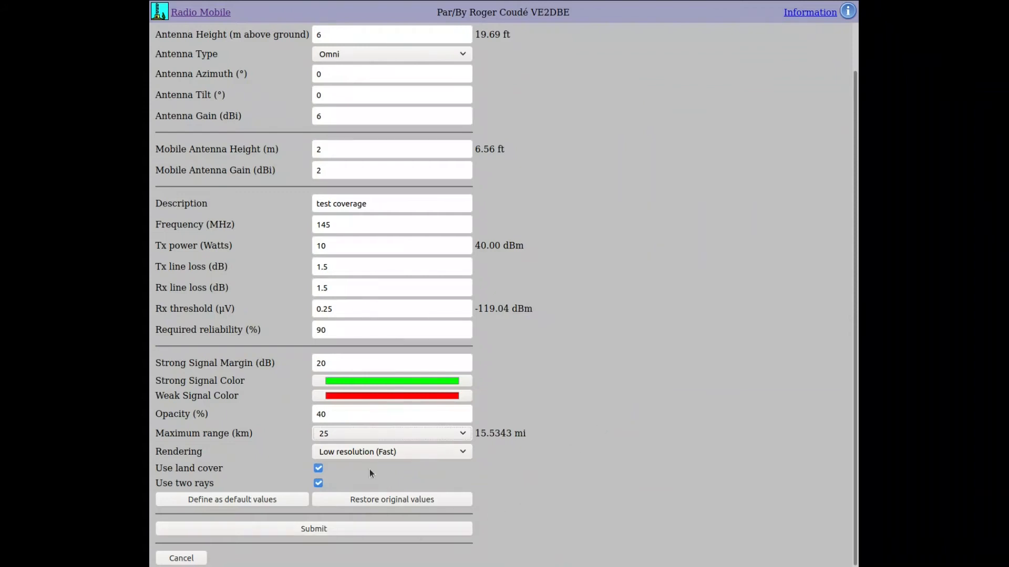
- Keep low-resolution rendering and compute the test coverage map centred on test2
left_click(389, 453)
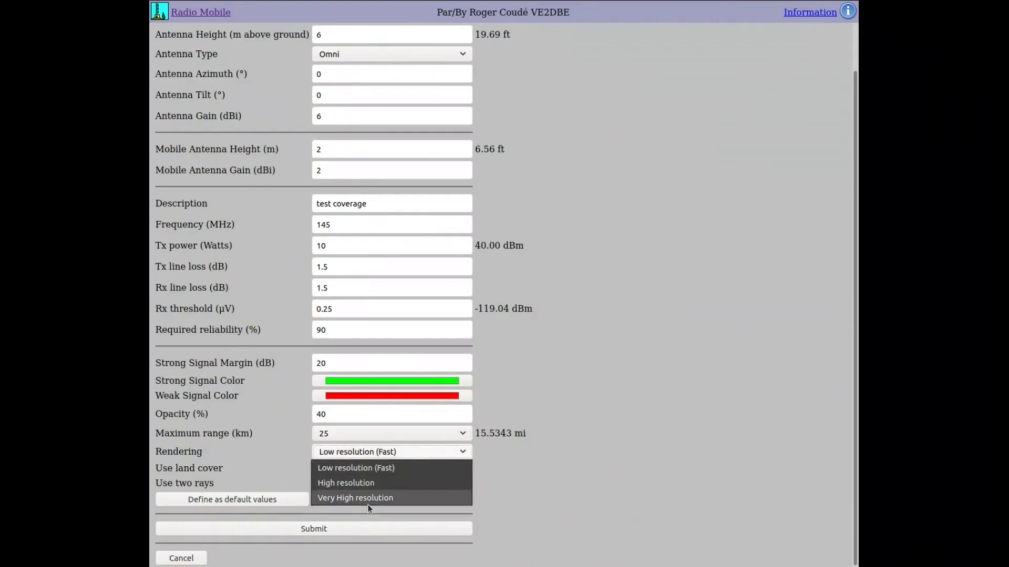
left_click(526, 499)
left_click(405, 529)
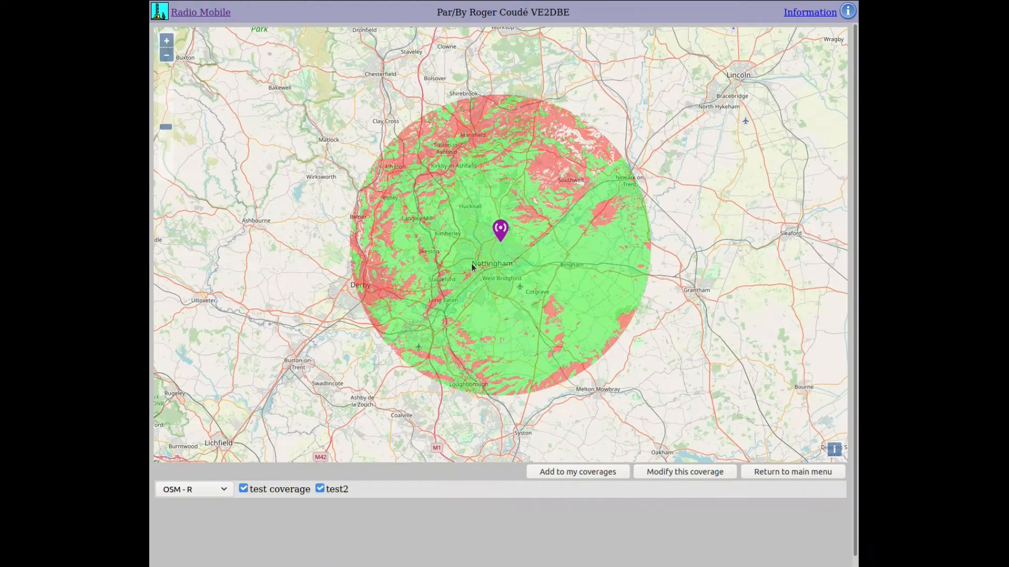
scroll(506, 266, "down", 1)
scroll(499, 257, "up", 3)
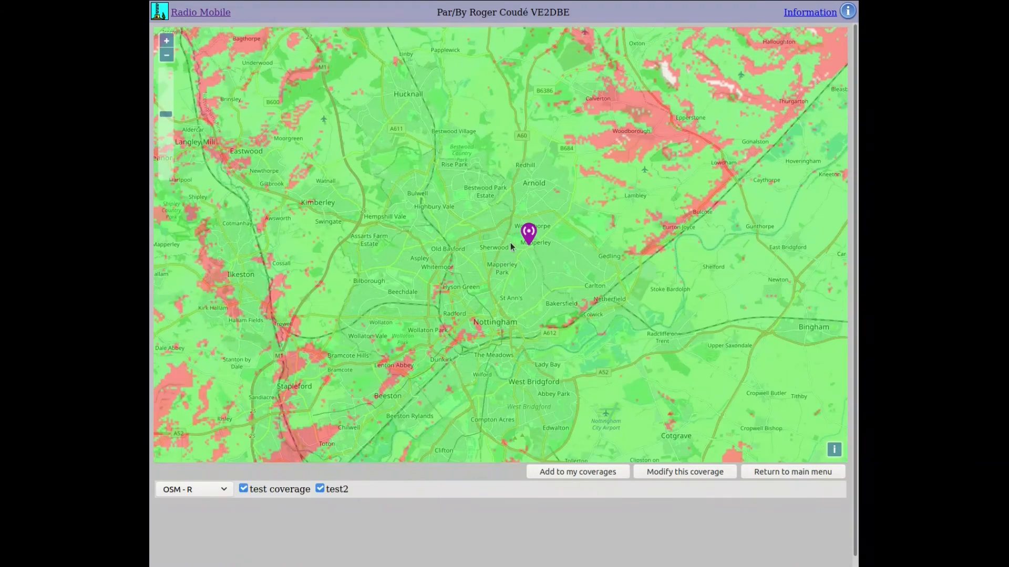
scroll(496, 282, "down", 2)
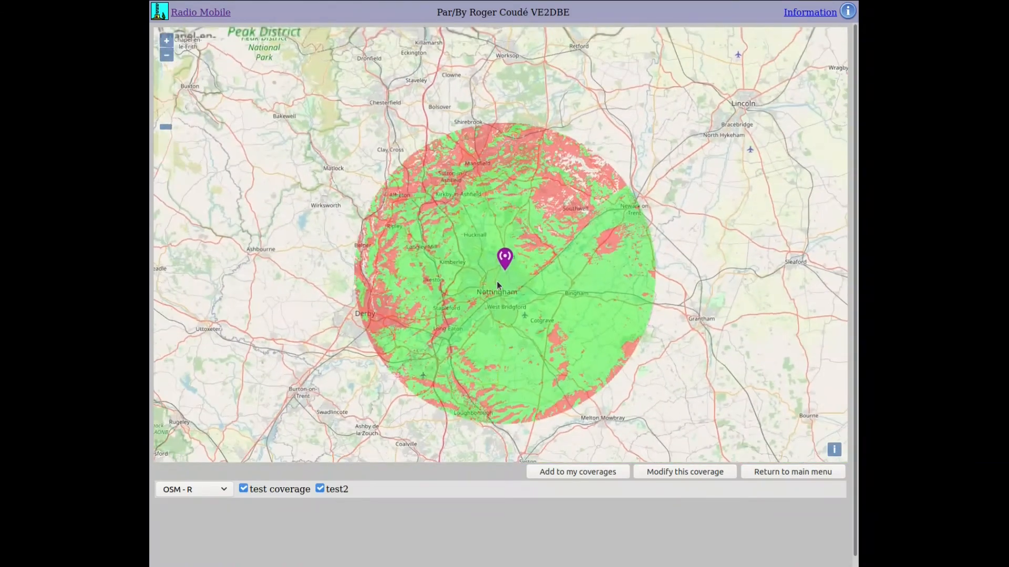
scroll(496, 282, "up", 1)
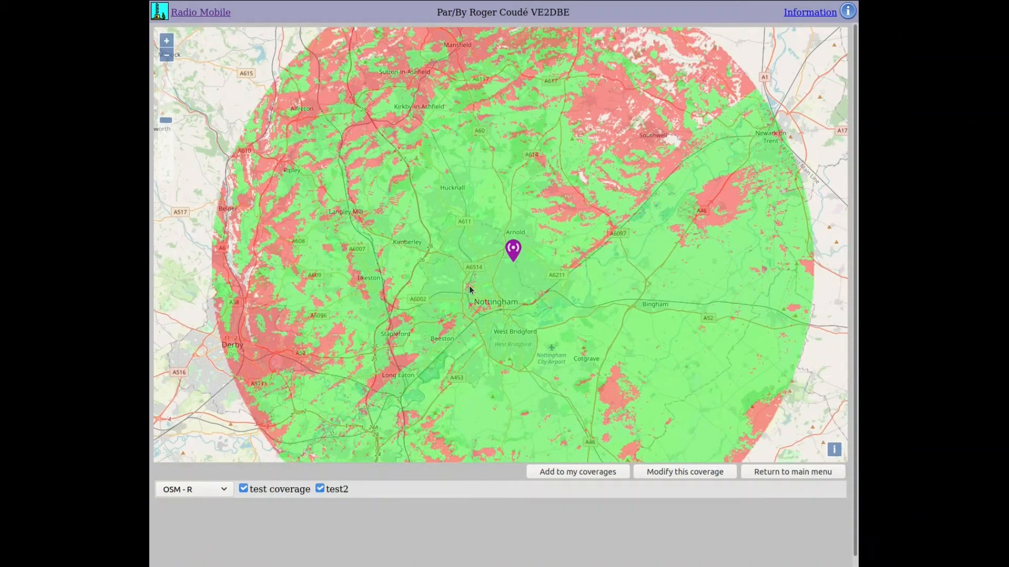
scroll(452, 315, "down", 3)
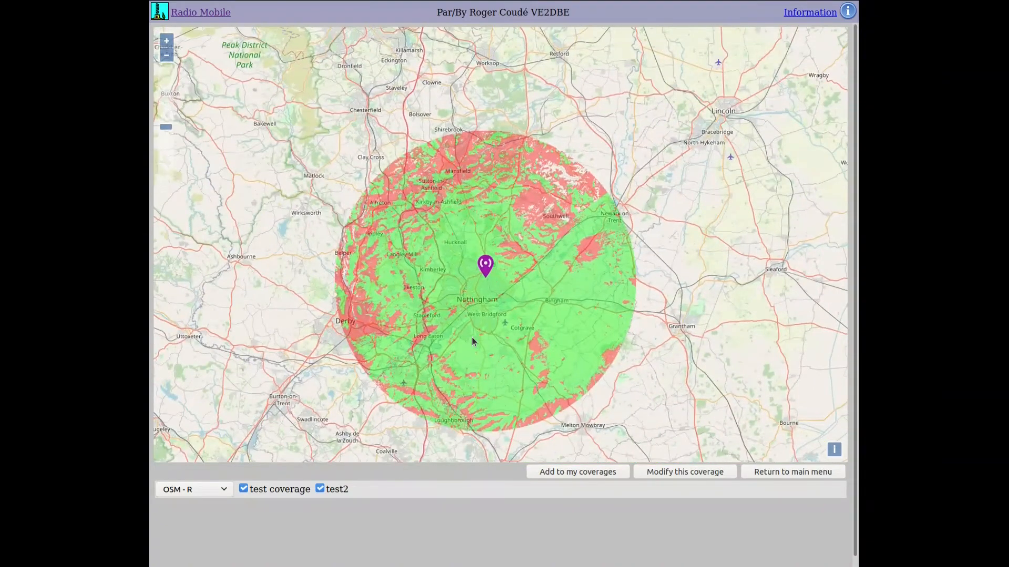
scroll(472, 339, "up", 1)
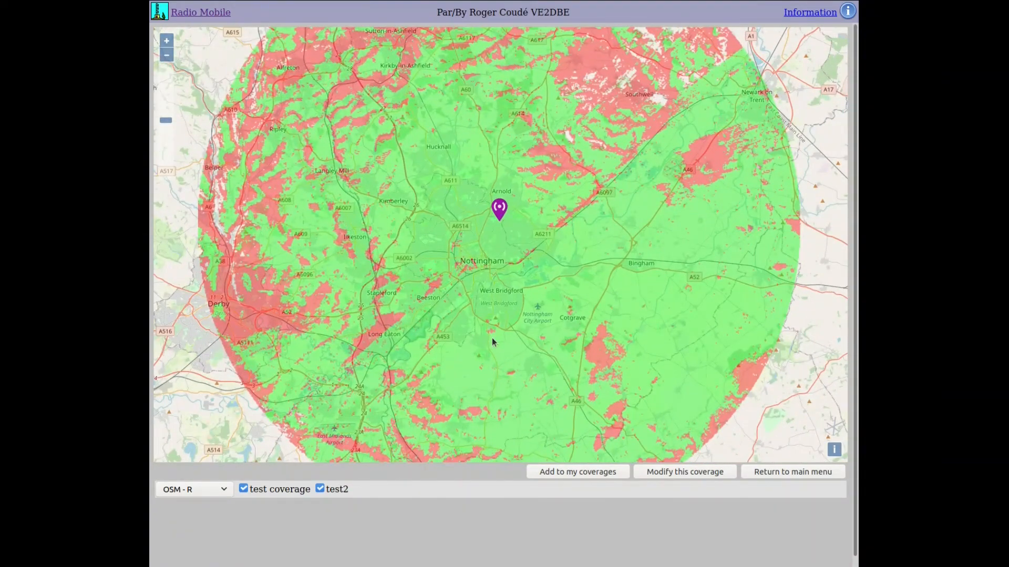
scroll(492, 338, "up", 3)
left_click_drag(594, 378, 497, 322)
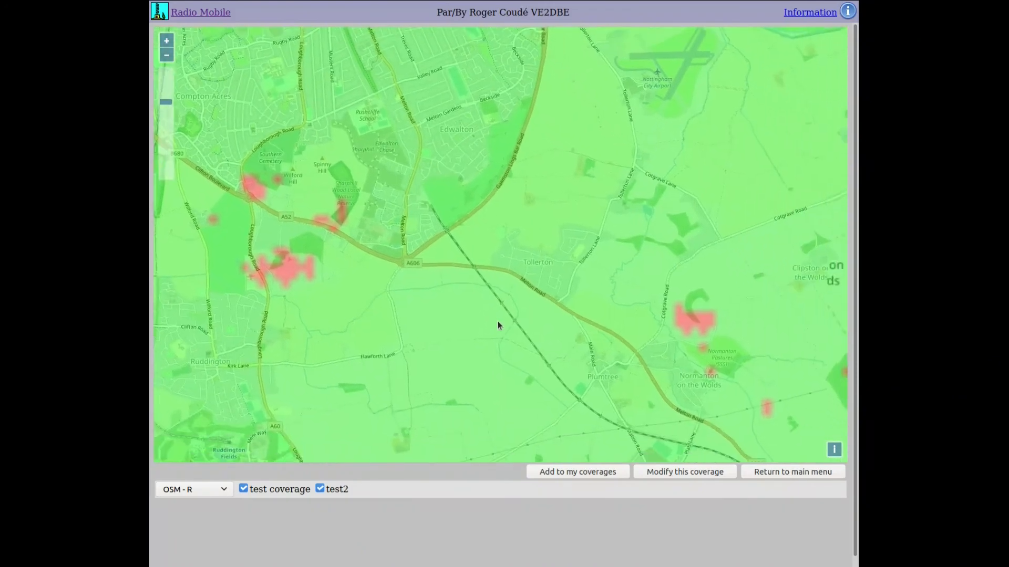
scroll(444, 337, "down", 2)
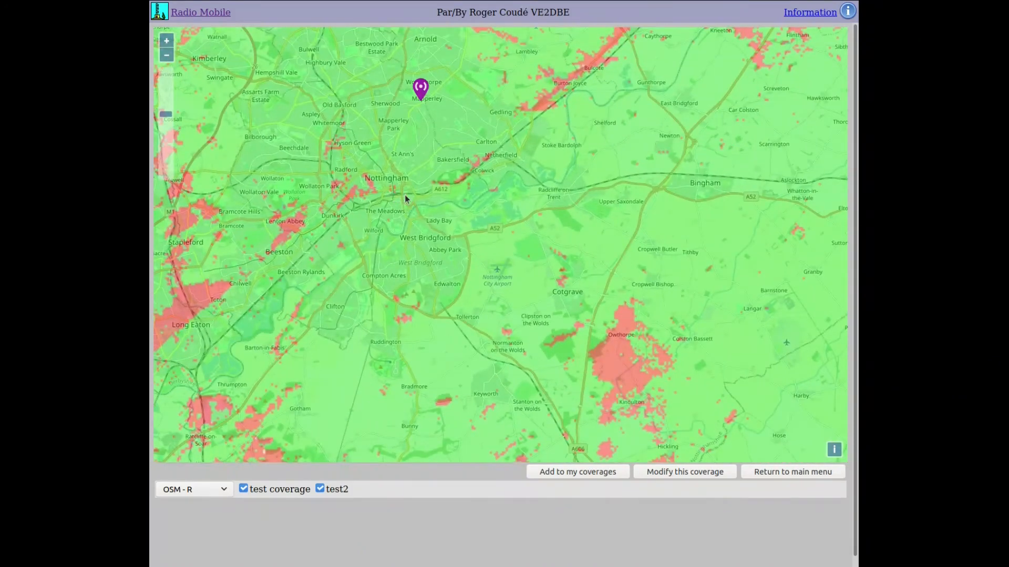
left_click_drag(444, 254, 561, 183)
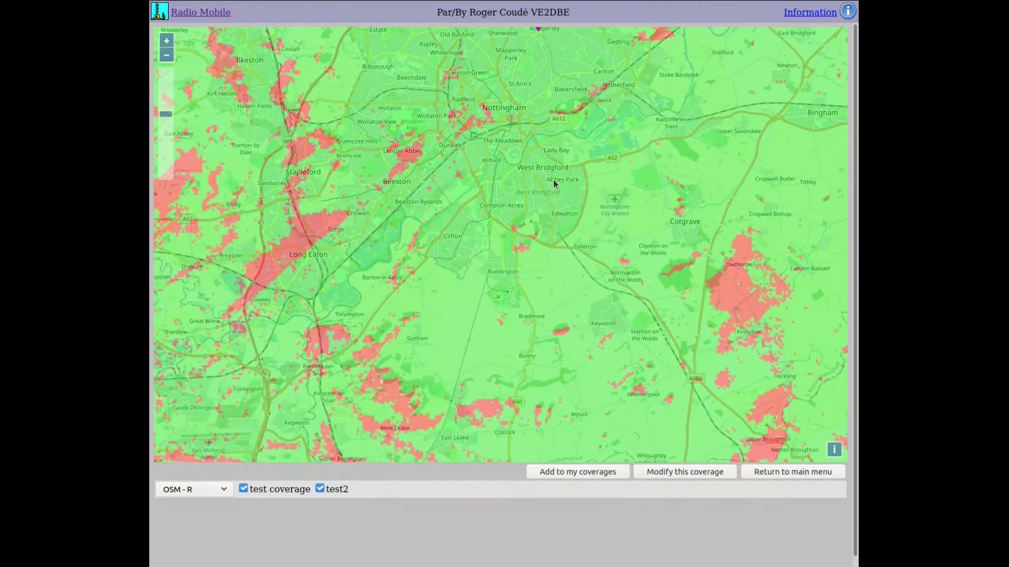
left_click_drag(517, 155, 287, 153)
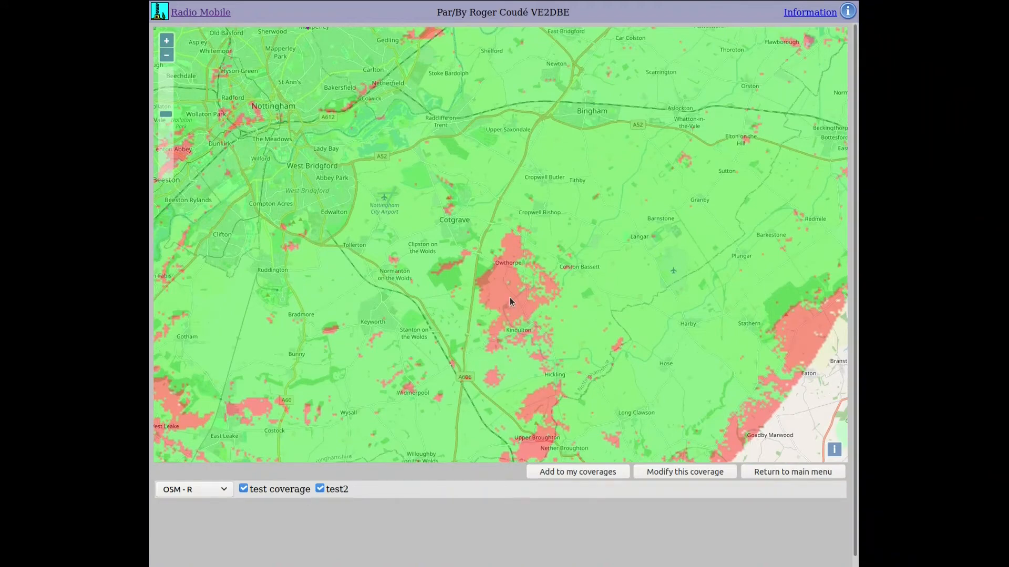
scroll(509, 298, "up", 1)
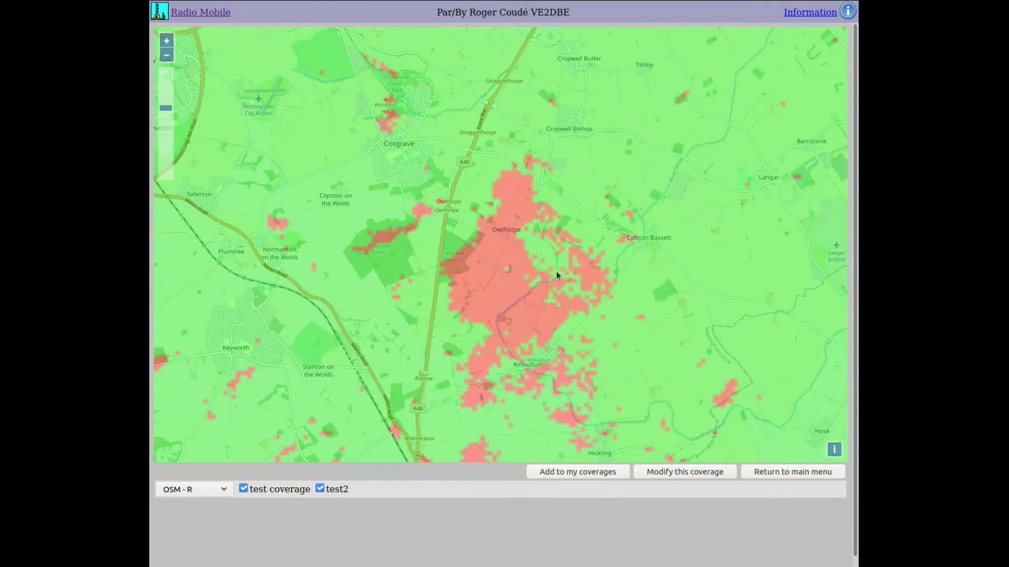
scroll(556, 271, "down", 1)
scroll(556, 271, "down", 1)
left_click_drag(458, 275, 537, 286)
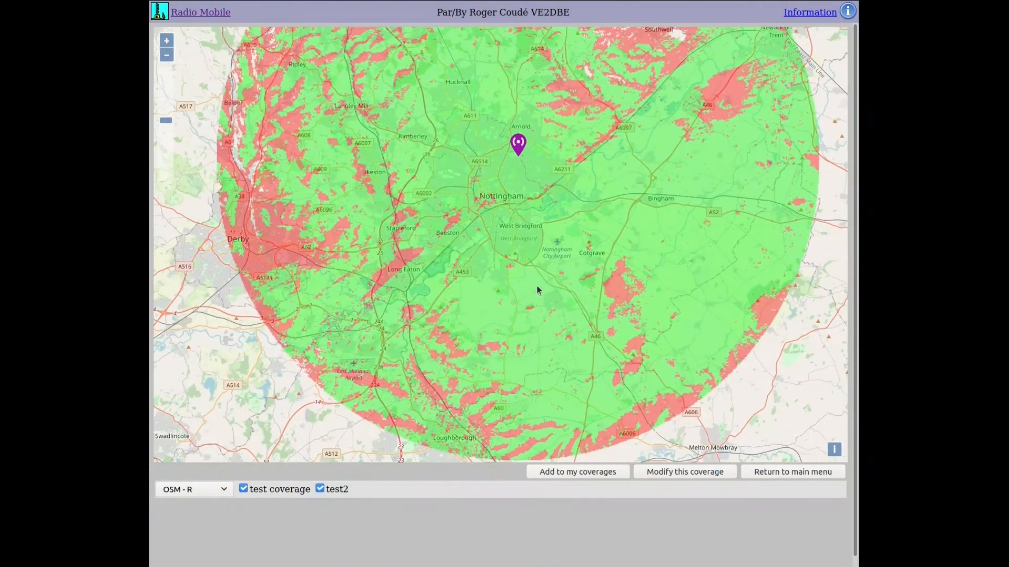
left_click_drag(499, 225, 465, 224)
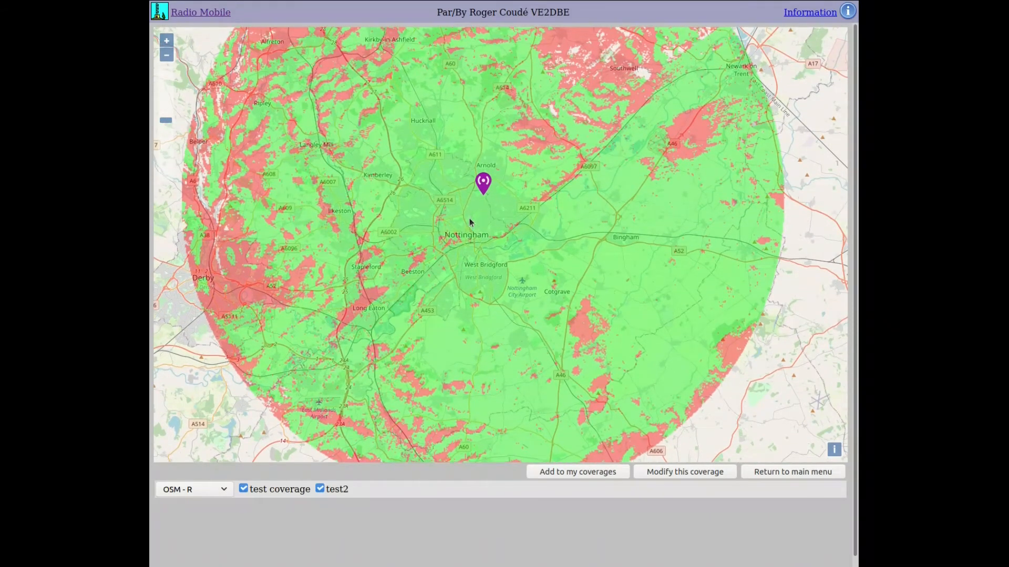
- Go back to the main menu and start a new coverage centred on test1
left_click(756, 472)
left_click(235, 196)
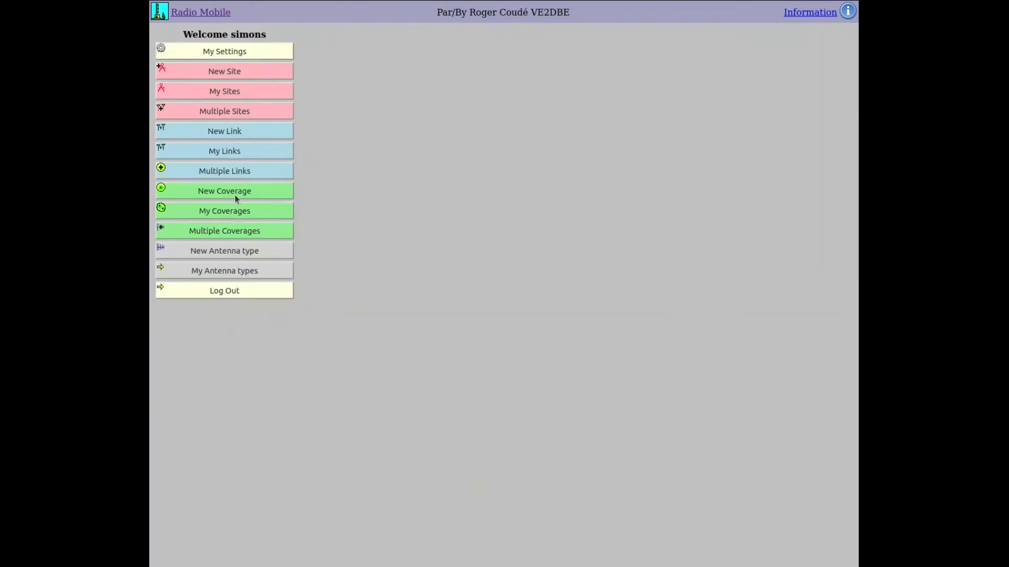
left_click(435, 64)
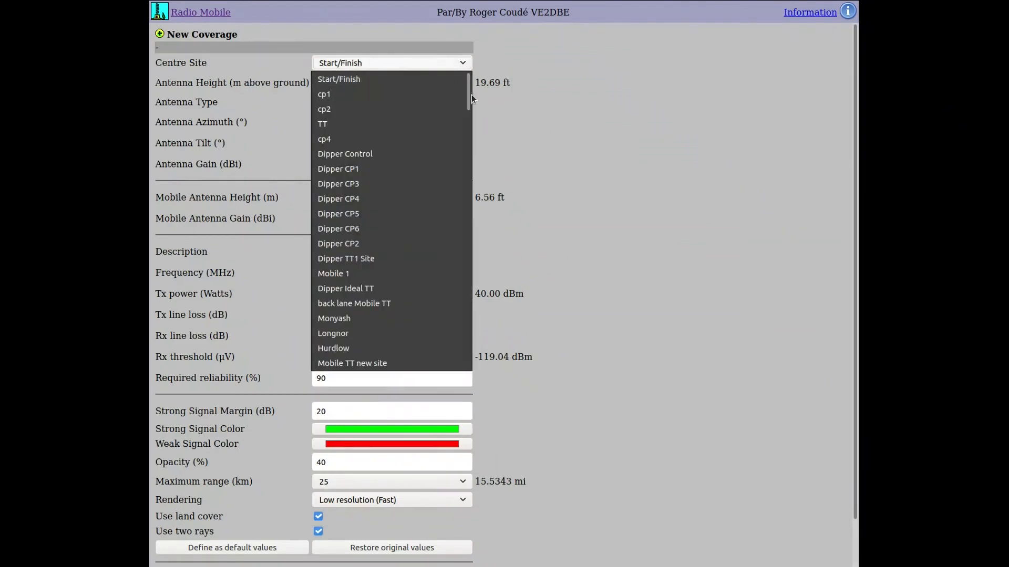
left_click_drag(468, 98, 479, 360)
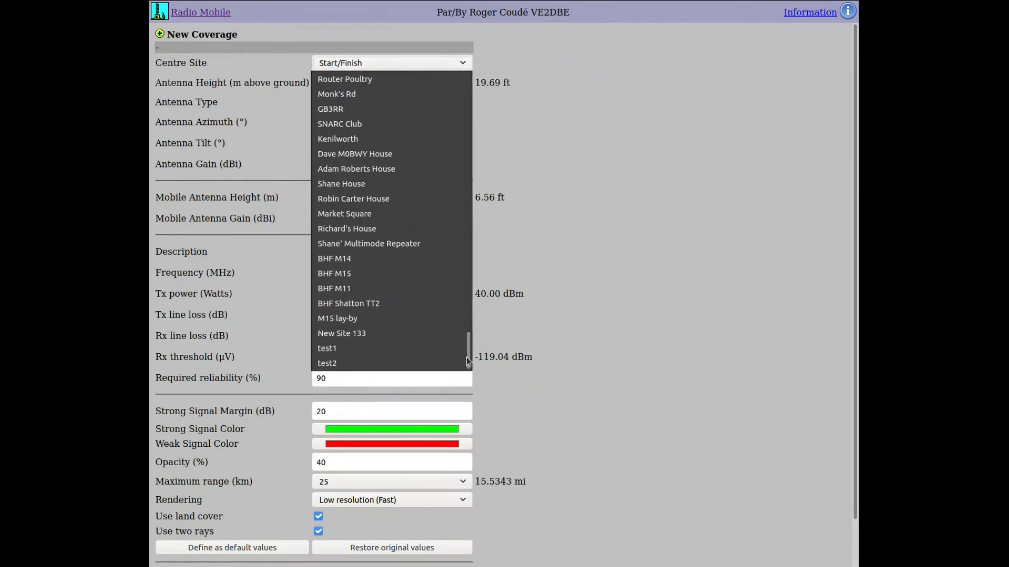
left_click(401, 348)
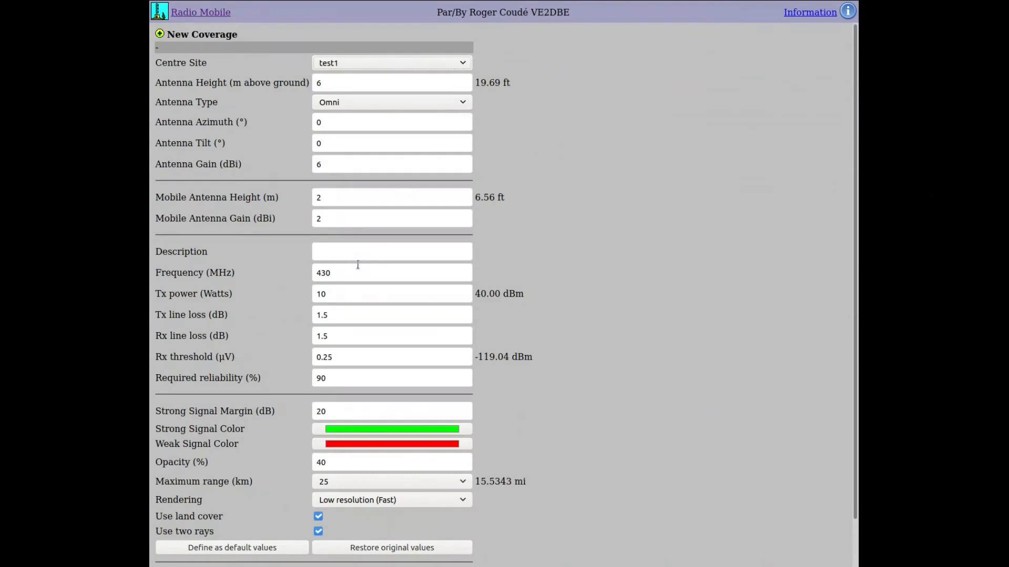
- Describe it as 'test coverage 2', set frequency to 145 MHz, and run the calculation
left_click(389, 253)
type("t")
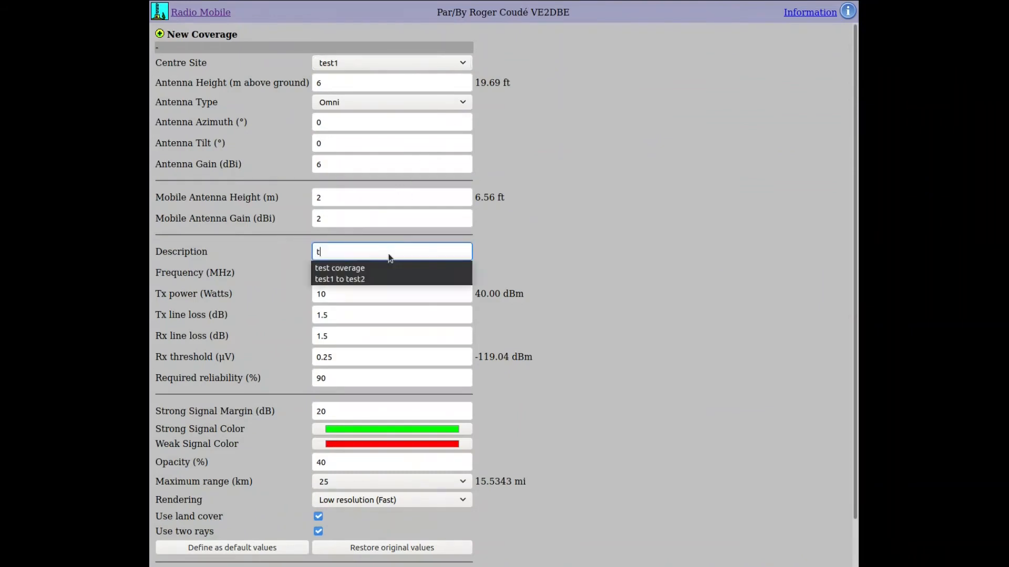
type("est cvoerage")
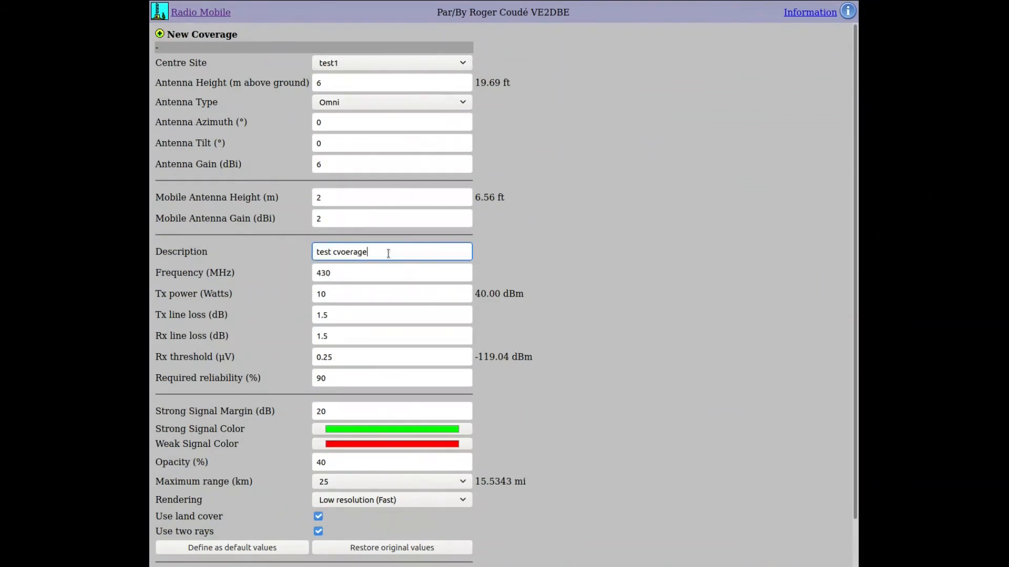
key("BackSpace")
key("BackSpace")
key("BackSpace")
key("BackSpace")
key("BackSpace")
key("BackSpace")
key("BackSpace")
type("overage 2")
double_click(369, 273)
type("1")
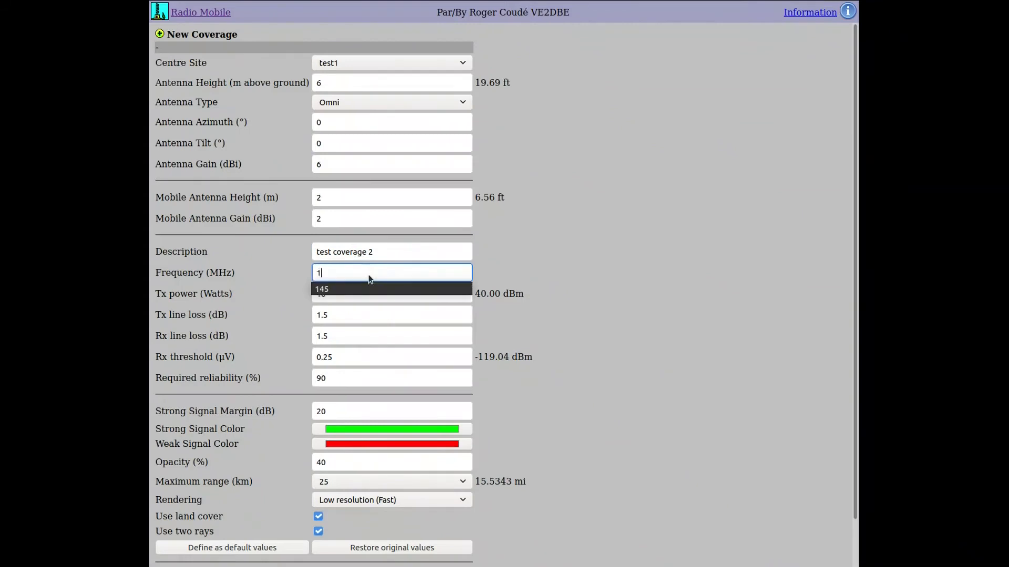
type("45")
left_click(517, 271)
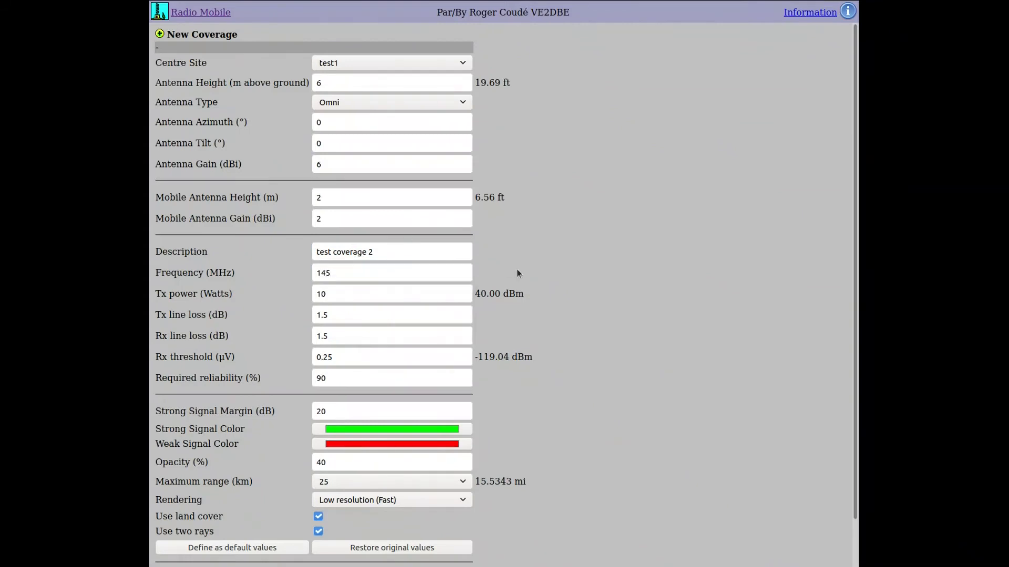
scroll(517, 272, "down", 1)
left_click(369, 533)
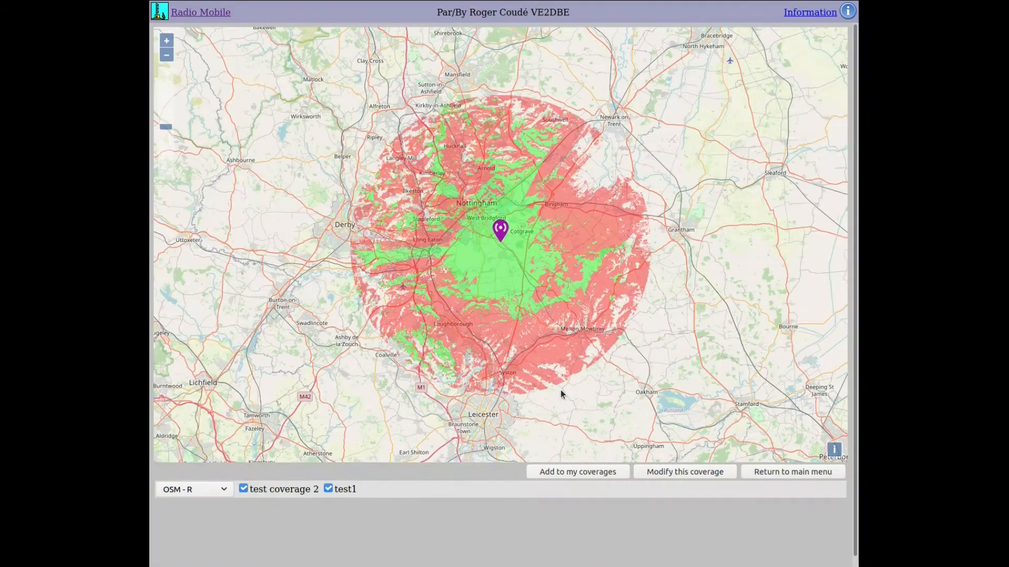
- Zoom and pan the test coverage 2 map north of Nottingham, then return to the main menu
scroll(503, 281, "up", 1)
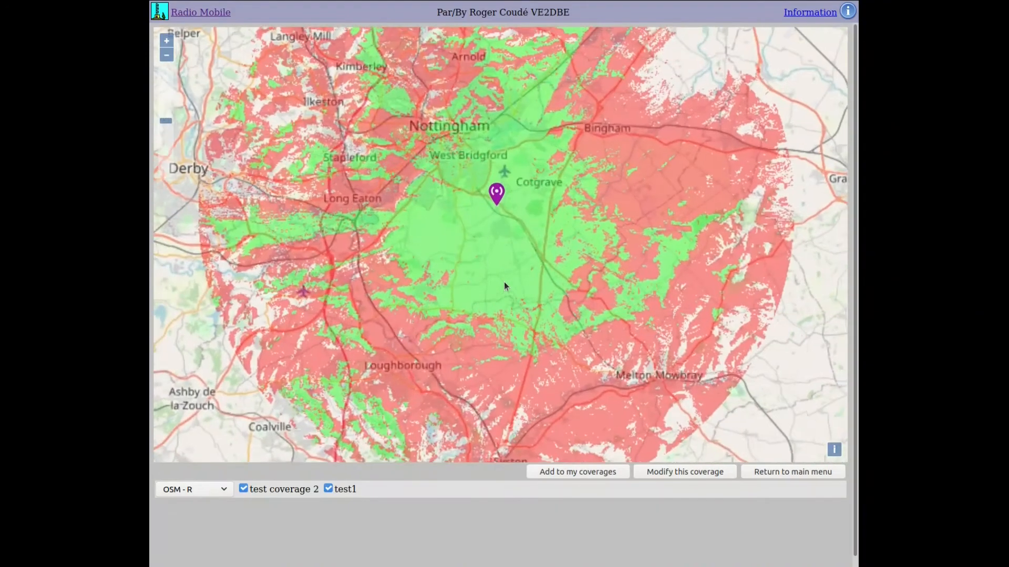
mouse_move(490, 244)
left_mouse_down()
mouse_move(509, 284)
mouse_move(491, 310)
mouse_move(499, 313)
left_mouse_up()
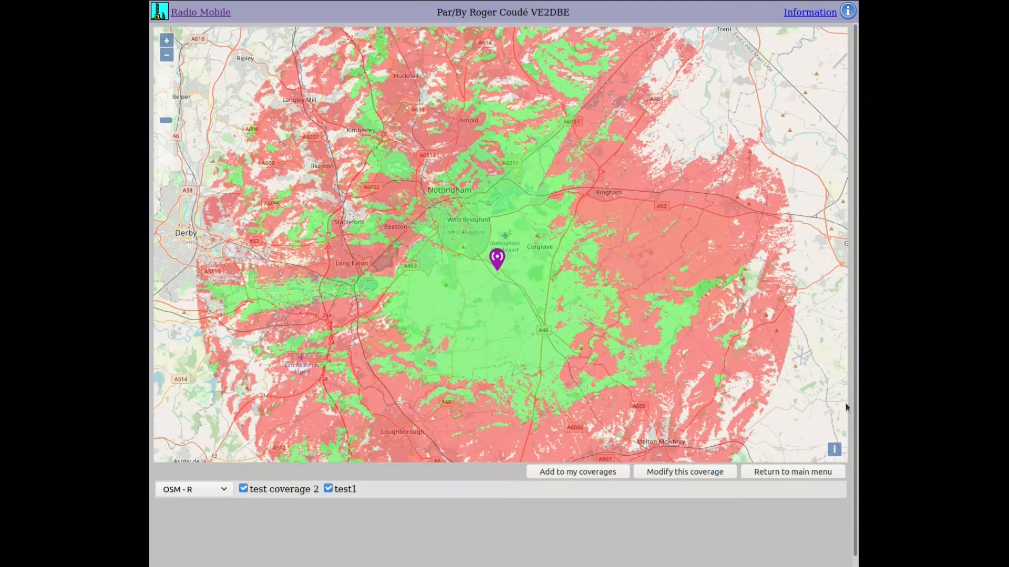
left_click(796, 472)
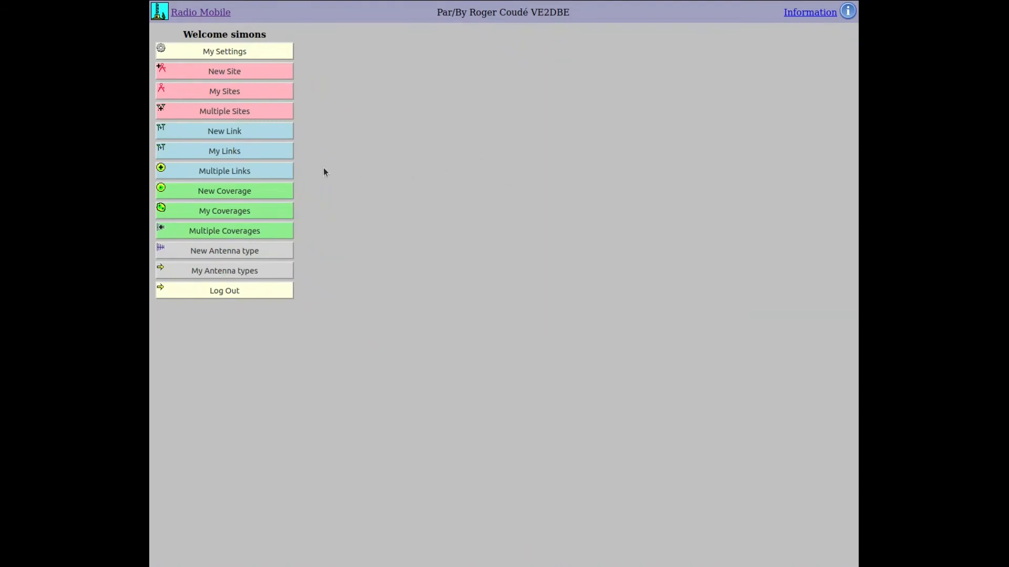
left_click(219, 214)
left_click(282, 63)
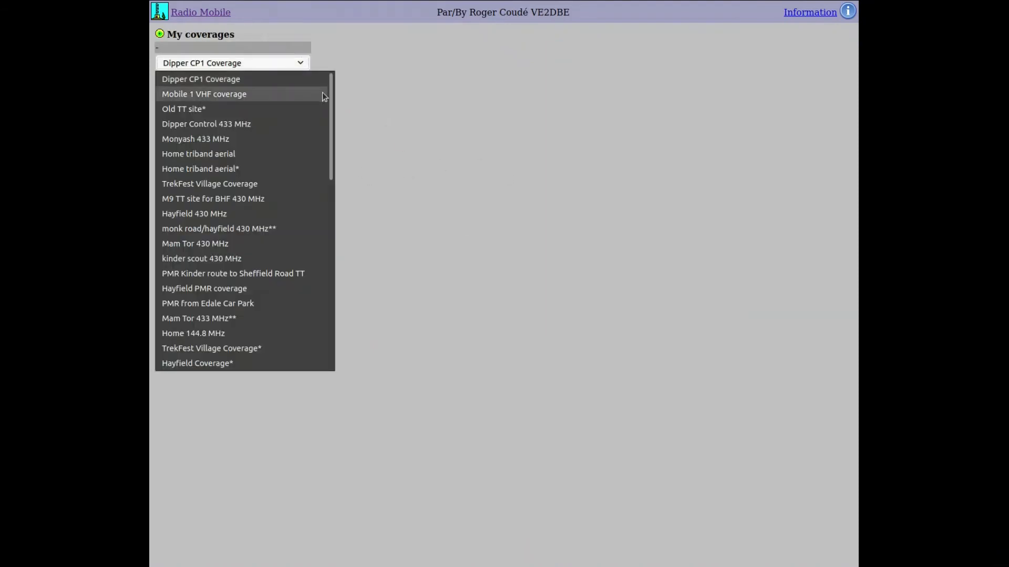
scroll(282, 273, "down", 10)
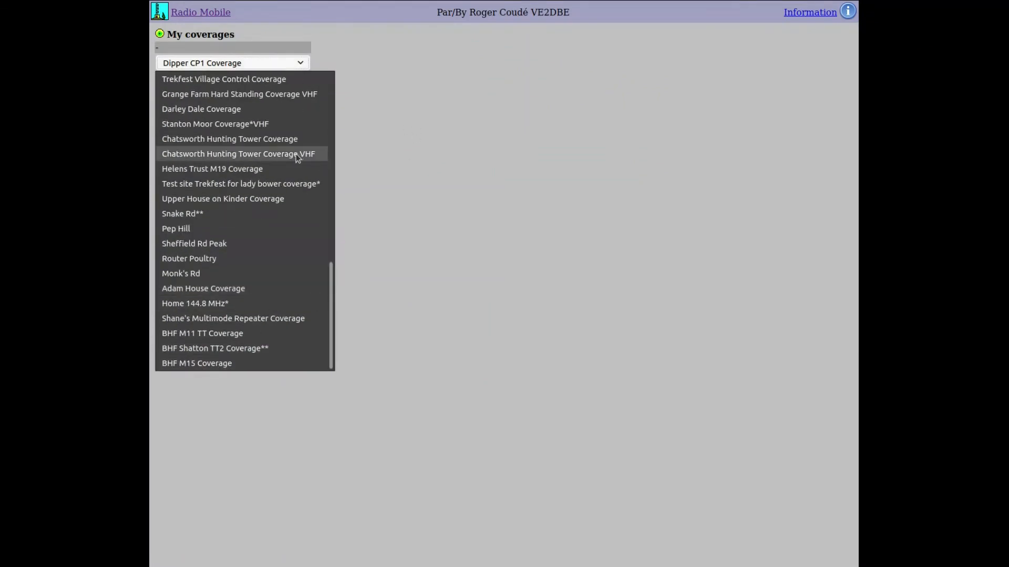
scroll(257, 312, "up", 7)
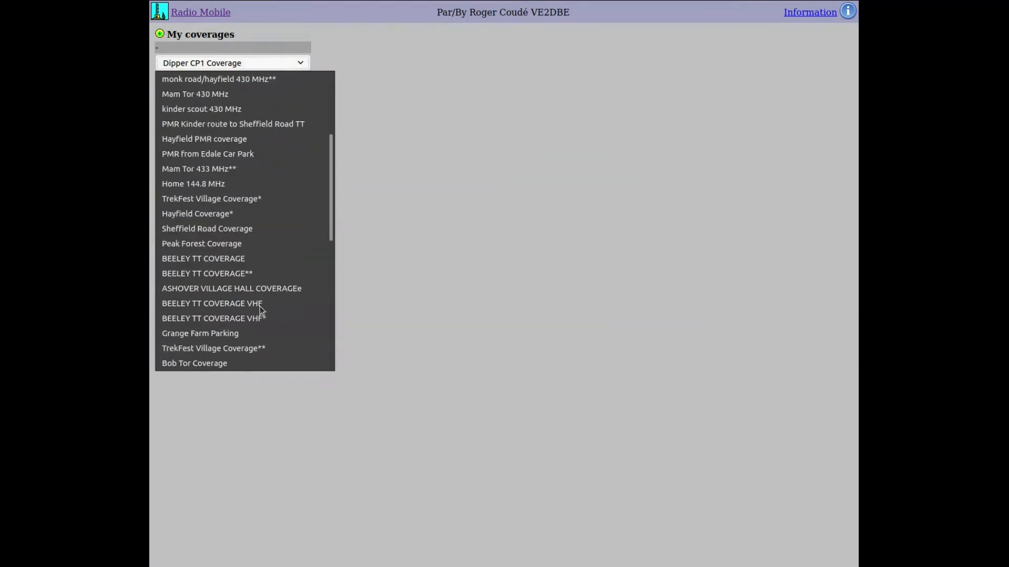
scroll(260, 307, "up", 3)
left_click(412, 140)
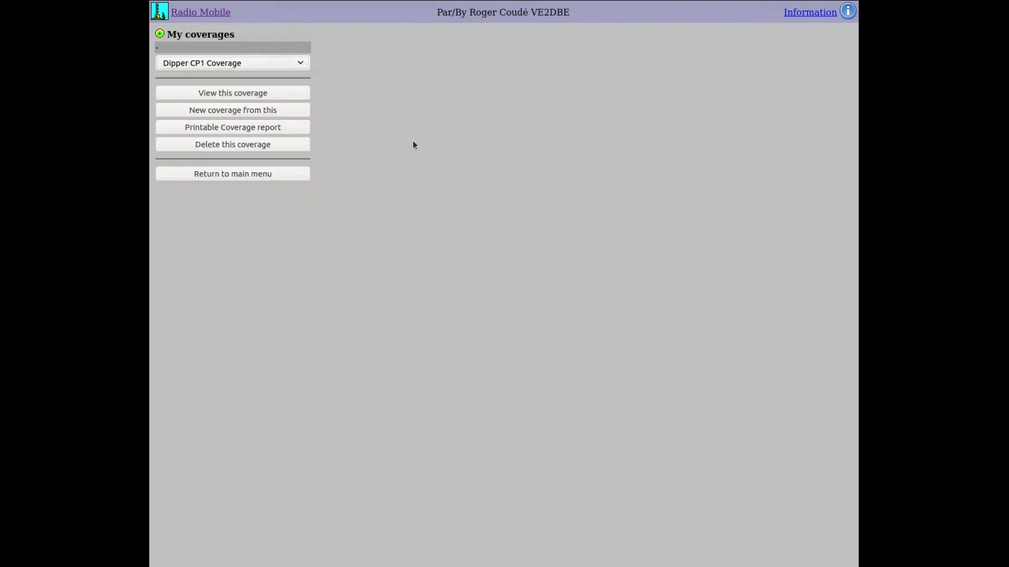
left_click(229, 174)
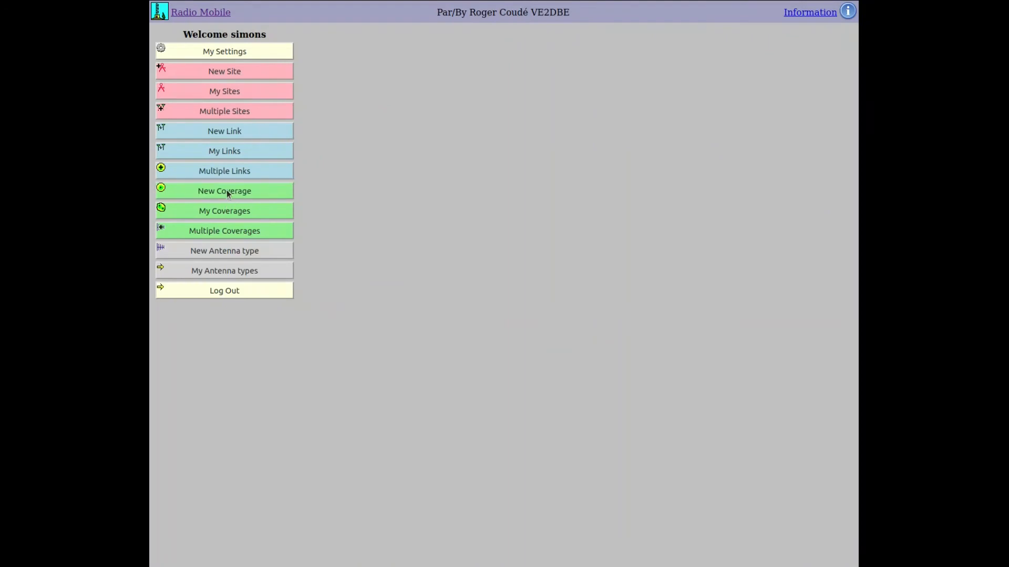
- Start a new coverage with test1 as the centre site
left_click(224, 190)
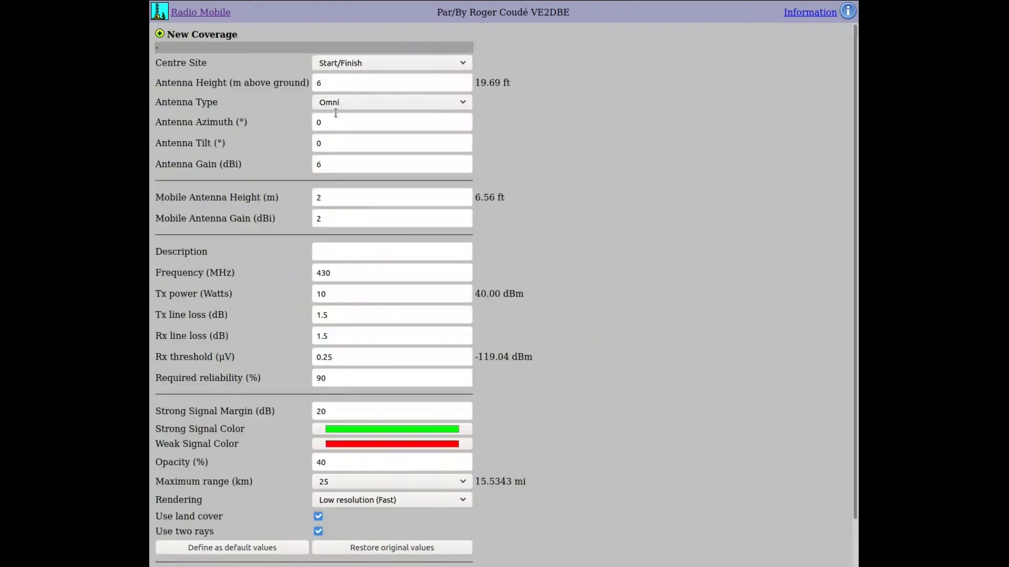
left_click(422, 63)
scroll(402, 97, "down", 10)
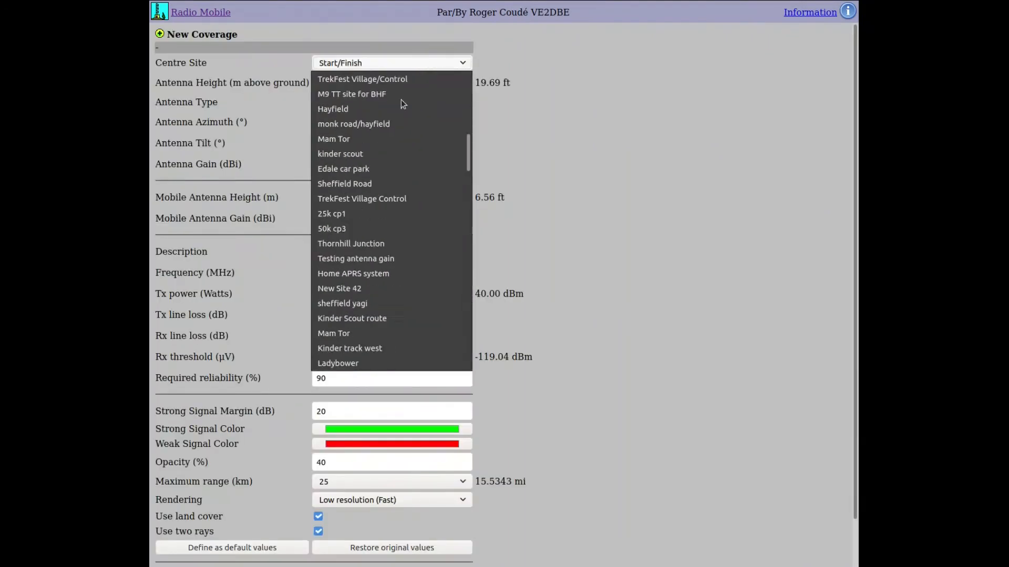
scroll(404, 105, "down", 15)
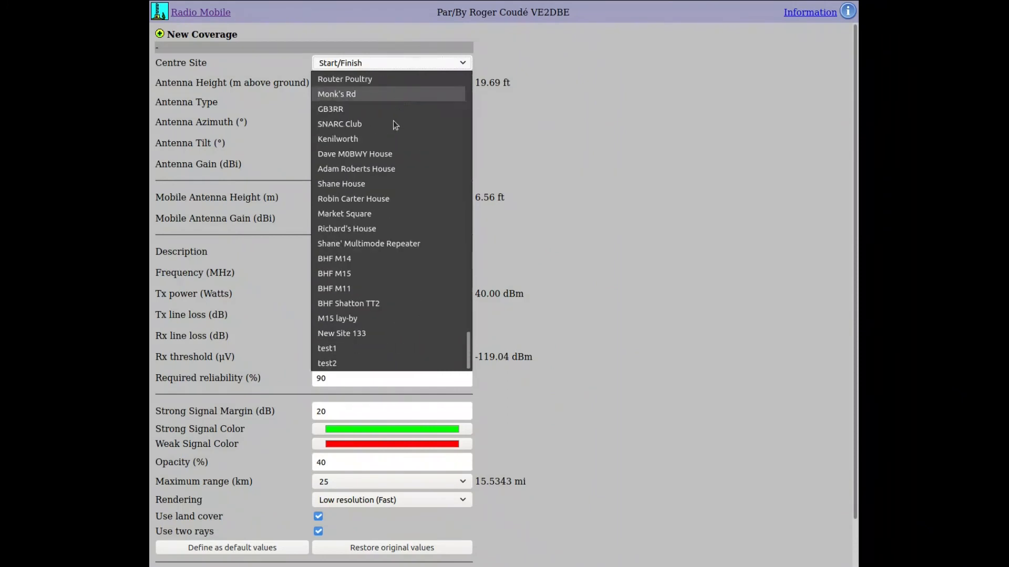
left_click(336, 354)
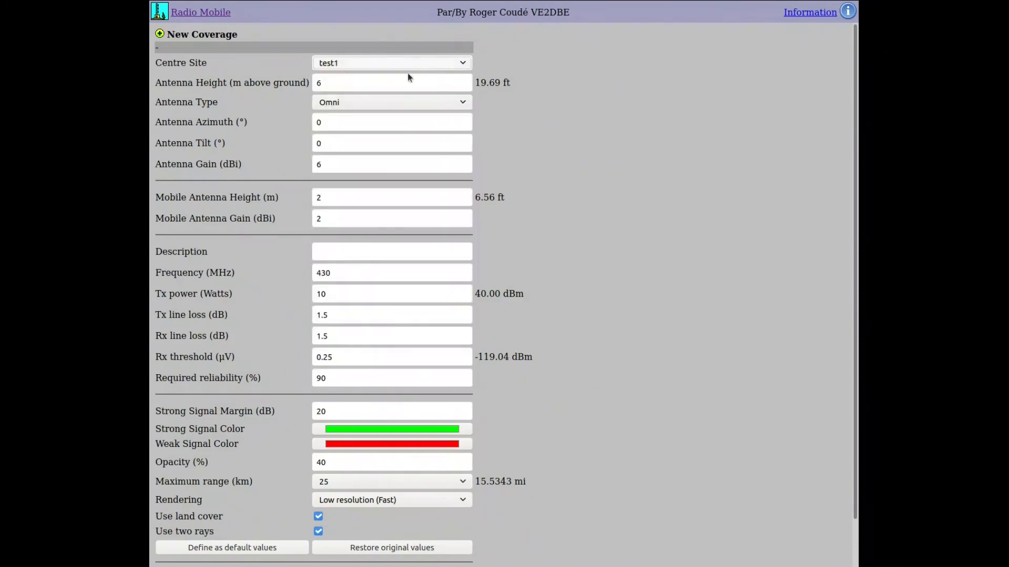
- Set frequency 145 MHz, description 'test coverage 3' and Tx power 50 W
left_click(216, 275)
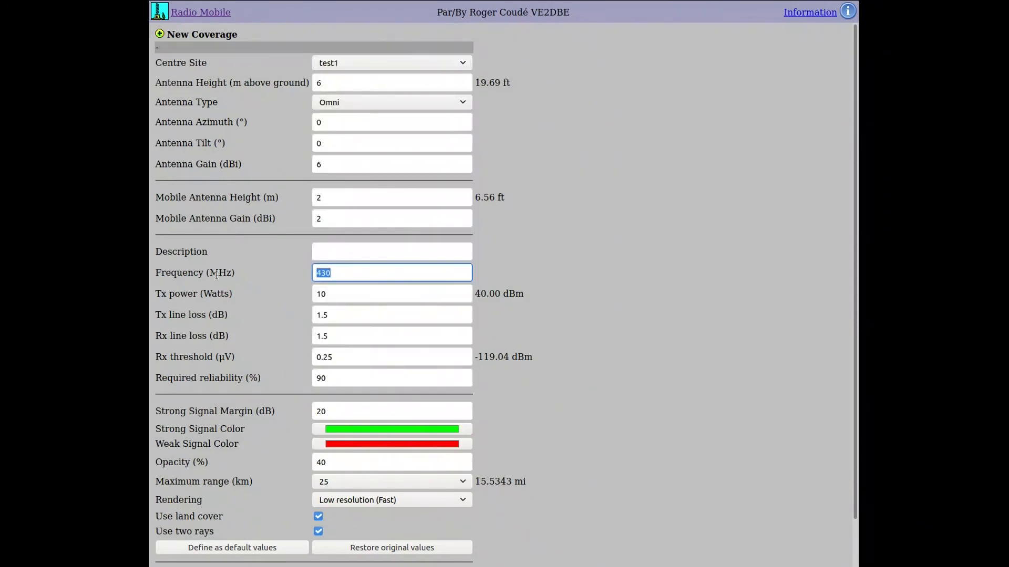
type("145")
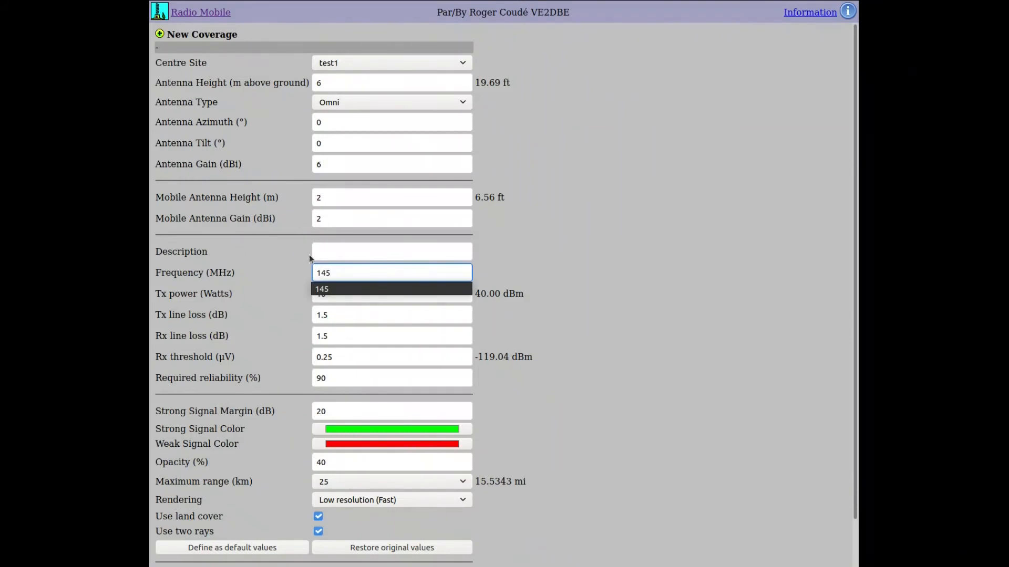
left_click(325, 245)
type("test cov")
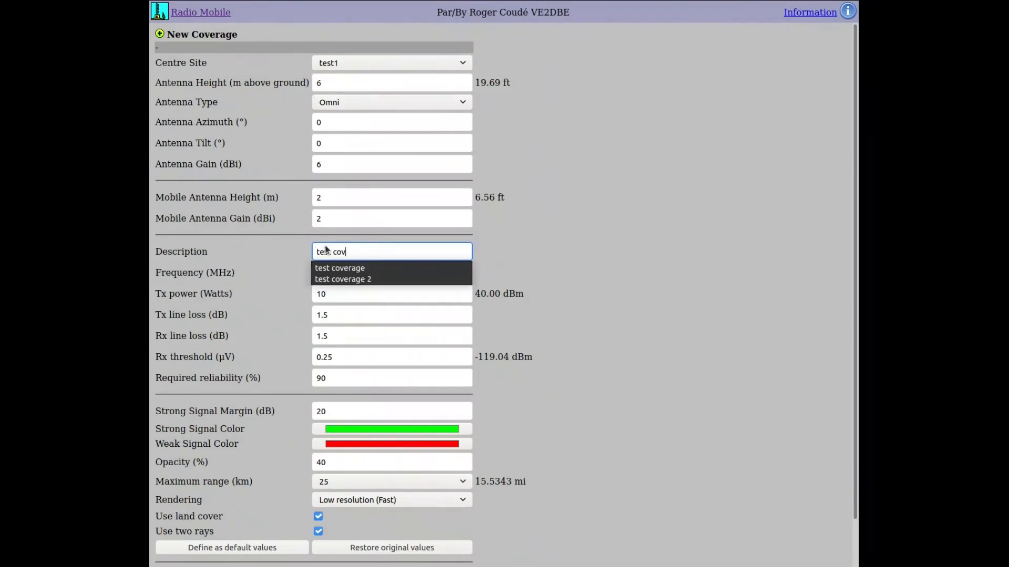
type("erage 3")
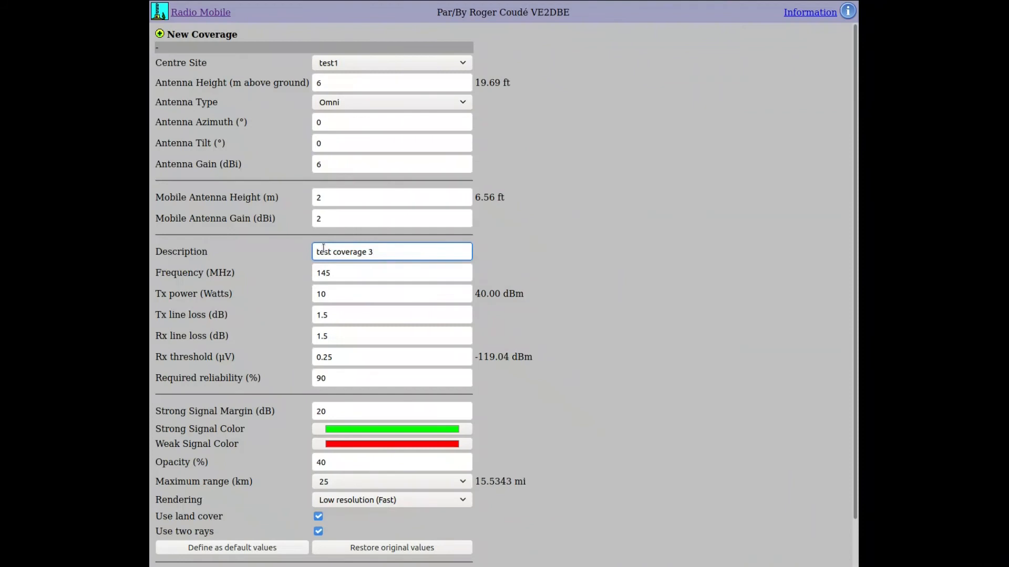
left_click(401, 294)
double_click(402, 295)
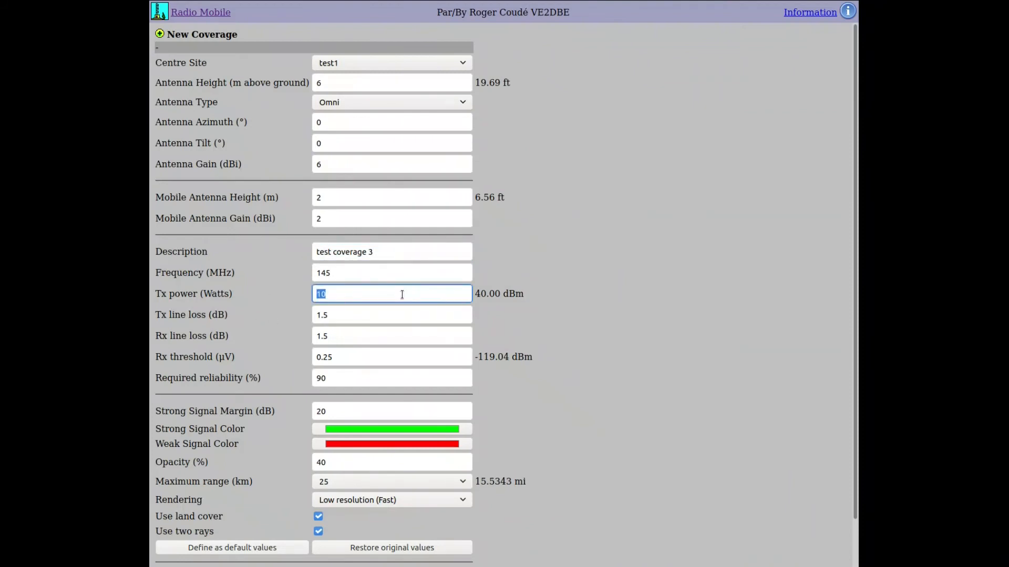
type("50")
left_click(522, 253)
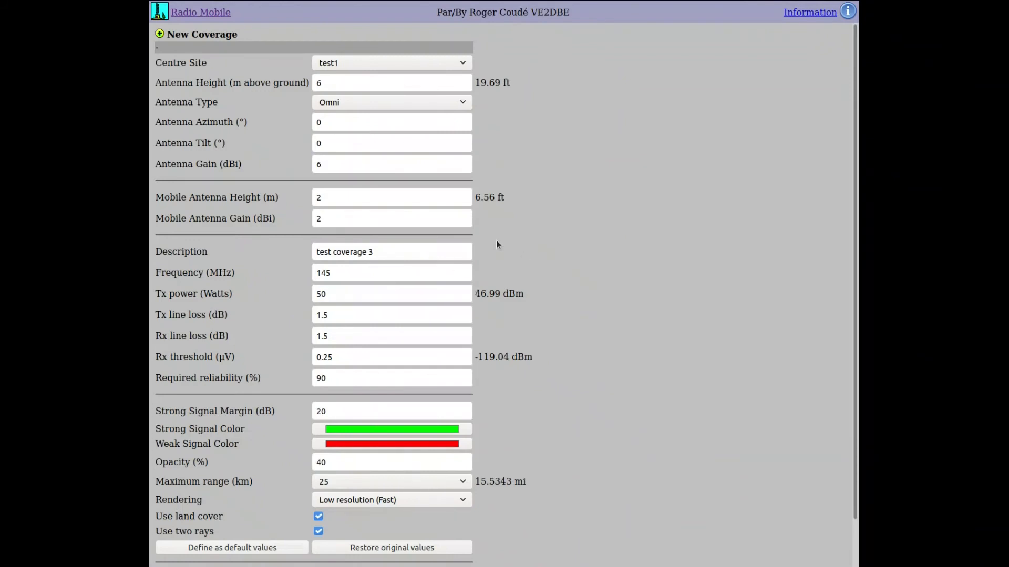
scroll(528, 303, "down", 2)
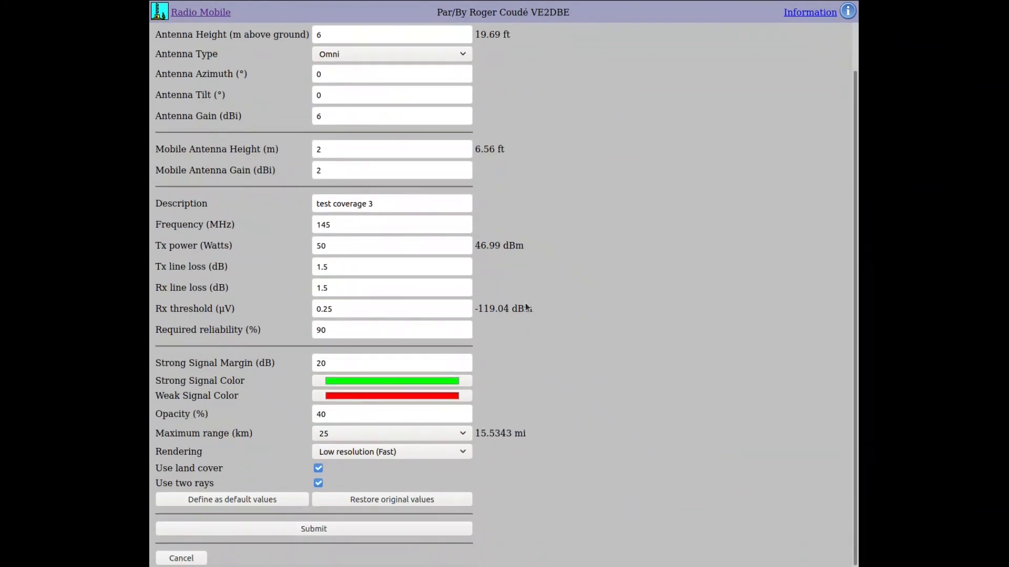
left_click(301, 532)
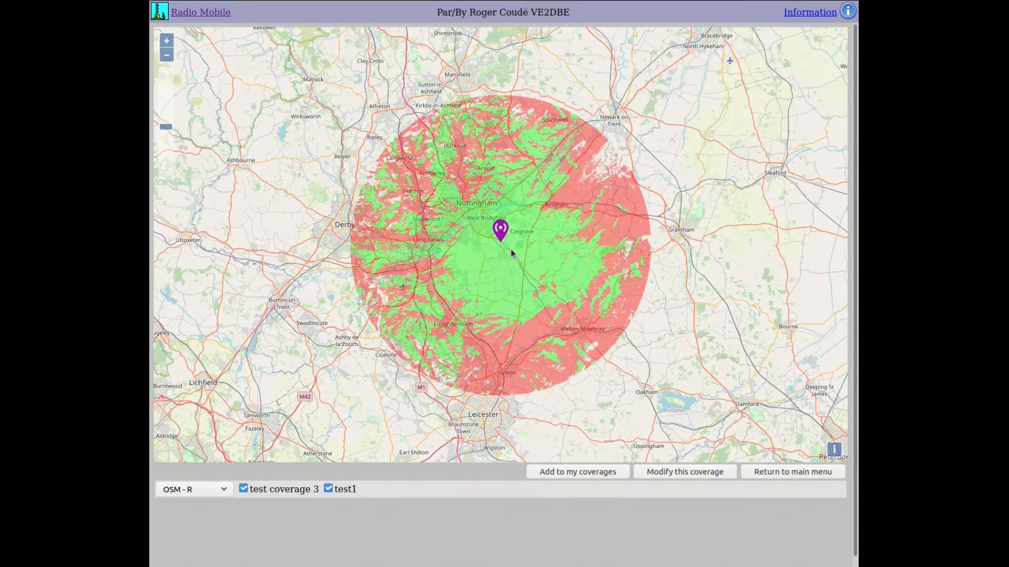
scroll(511, 249, "up", 1)
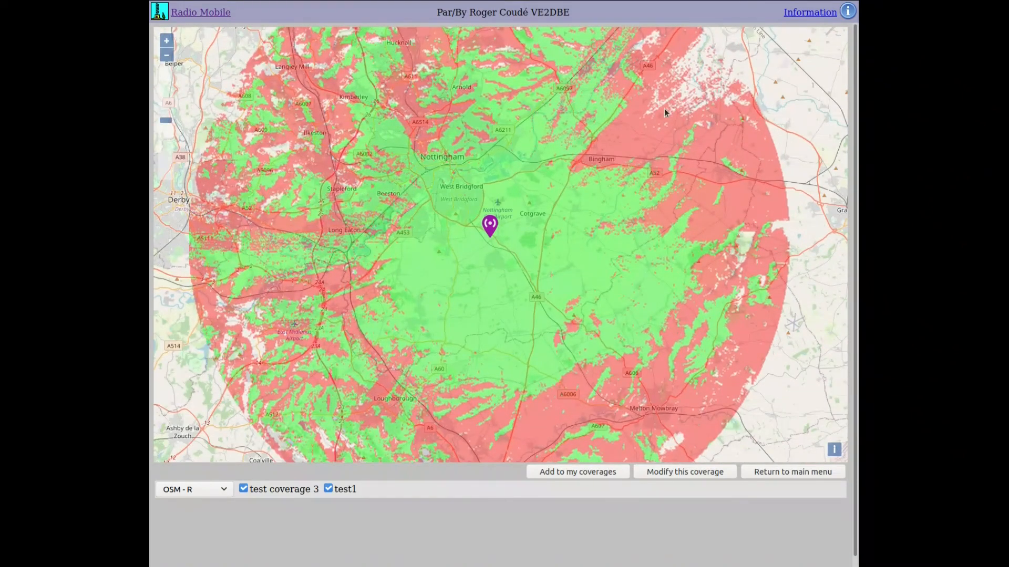
left_click_drag(566, 157, 581, 193)
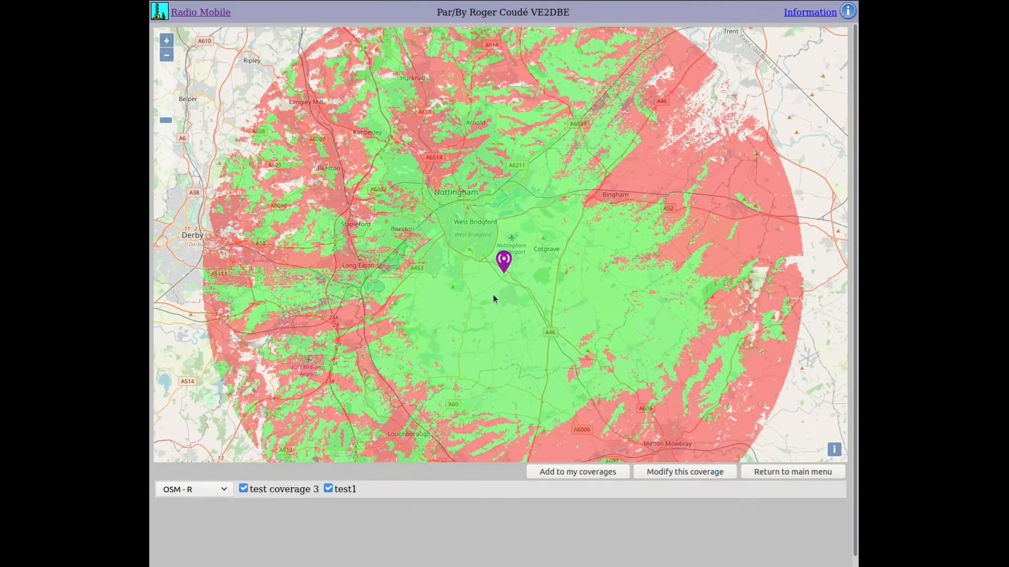
scroll(493, 295, "down", 1)
left_click_drag(492, 295, 495, 269)
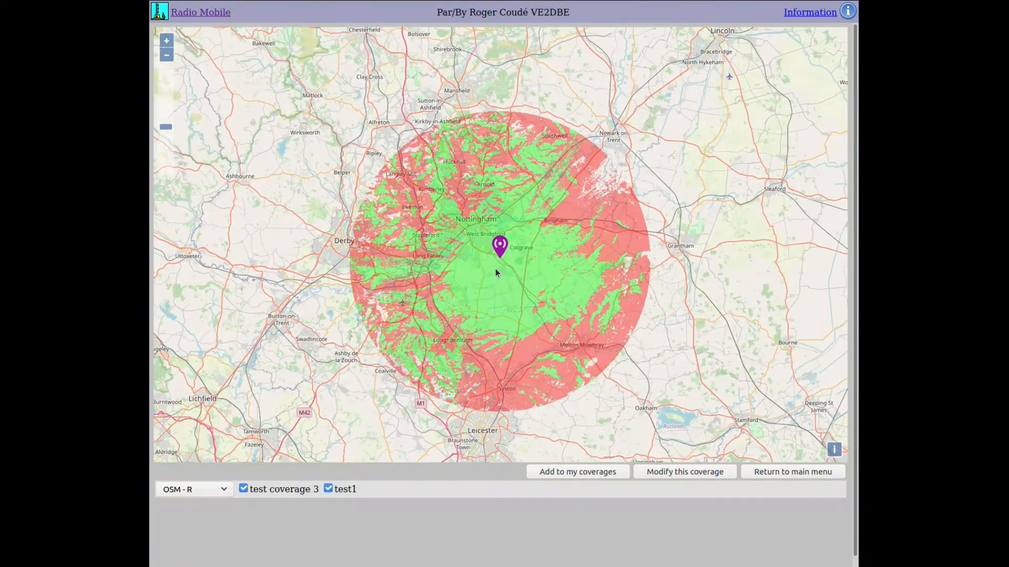
scroll(495, 269, "up", 1)
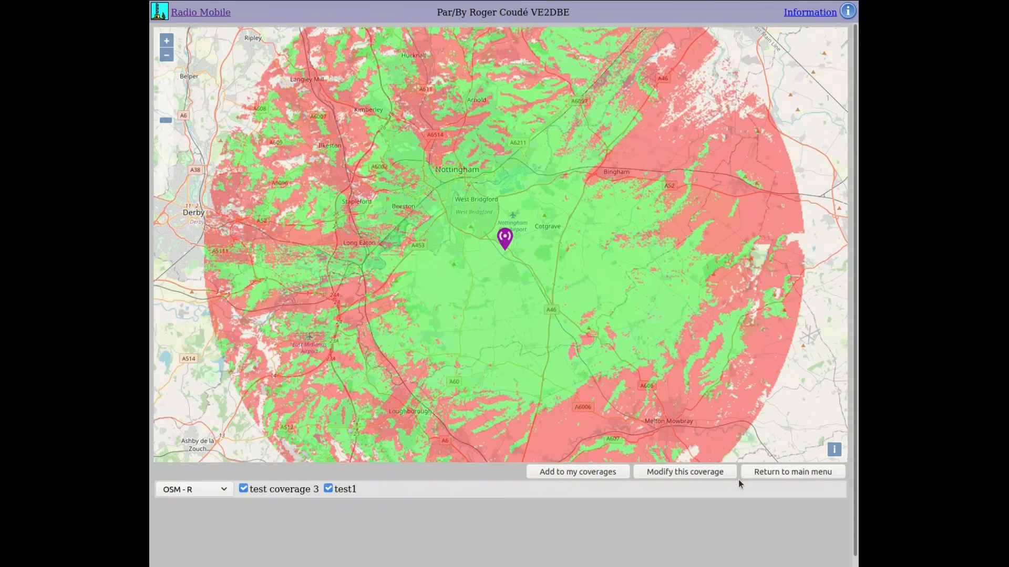
left_click(698, 472)
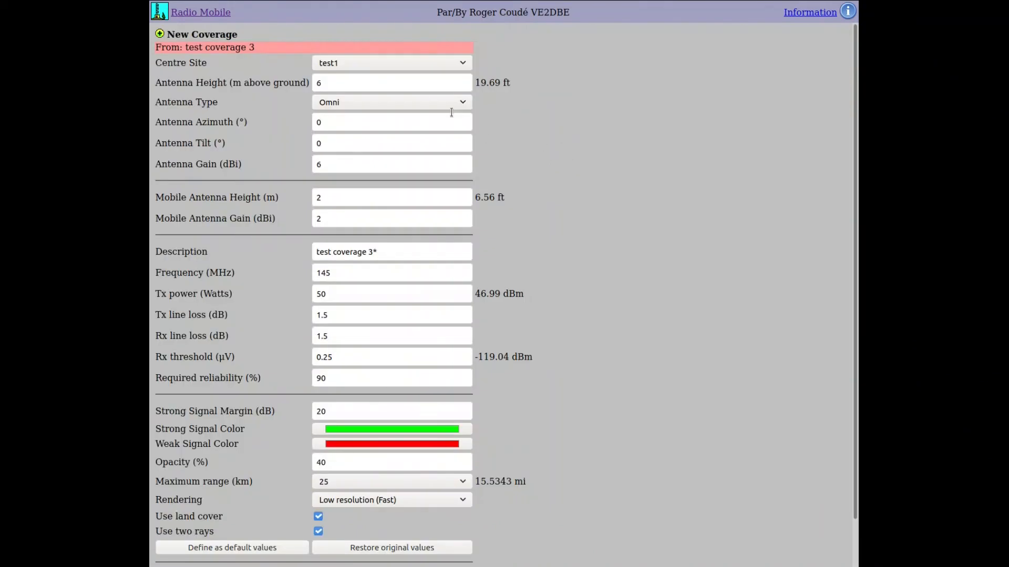
- Change antenna height to 10 m and Tx power to 10 W, then recompute the coverage
double_click(407, 83)
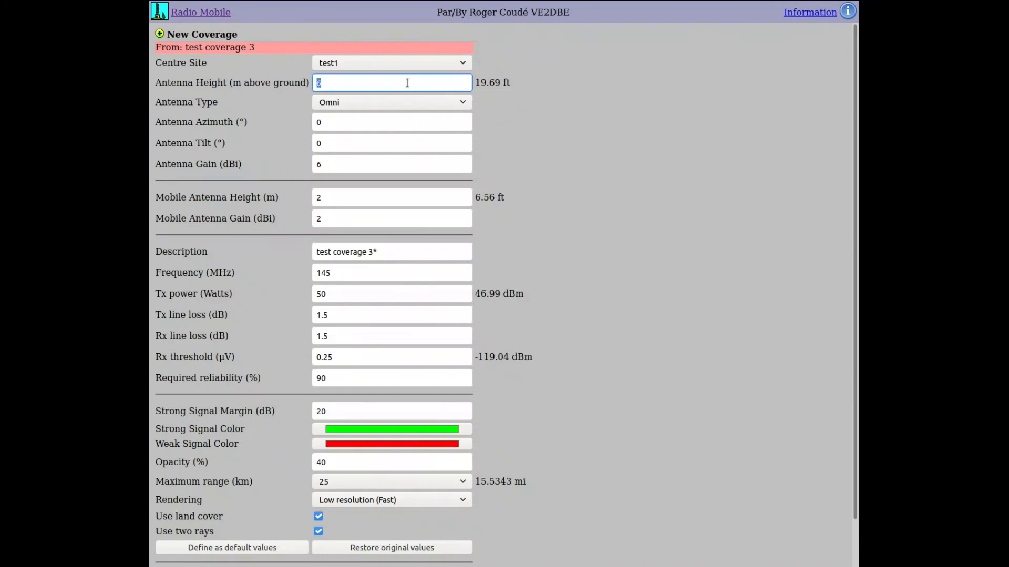
type("10")
scroll(598, 307, "down", 2)
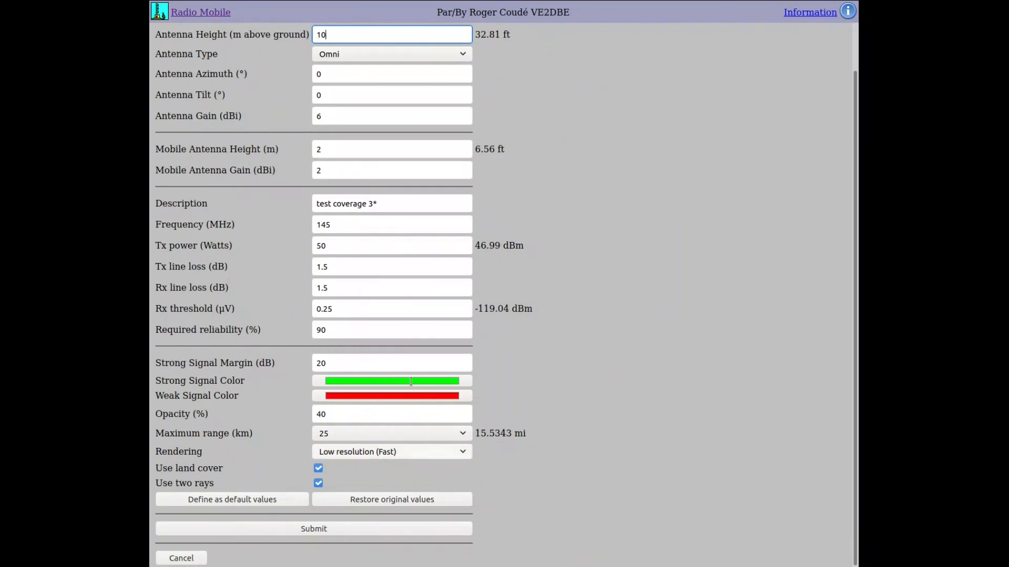
double_click(393, 245)
type("1")
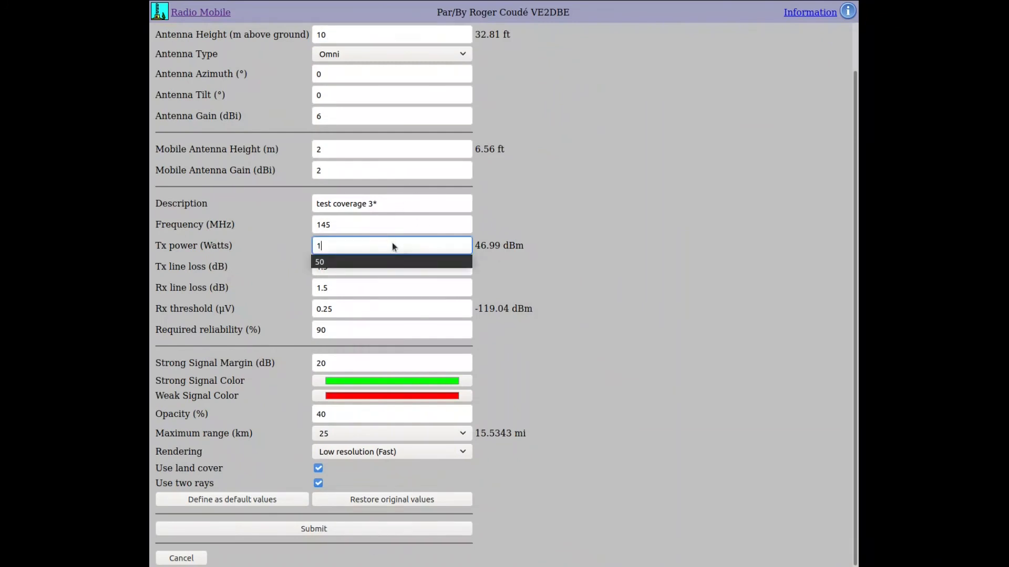
type("0")
left_click(396, 529)
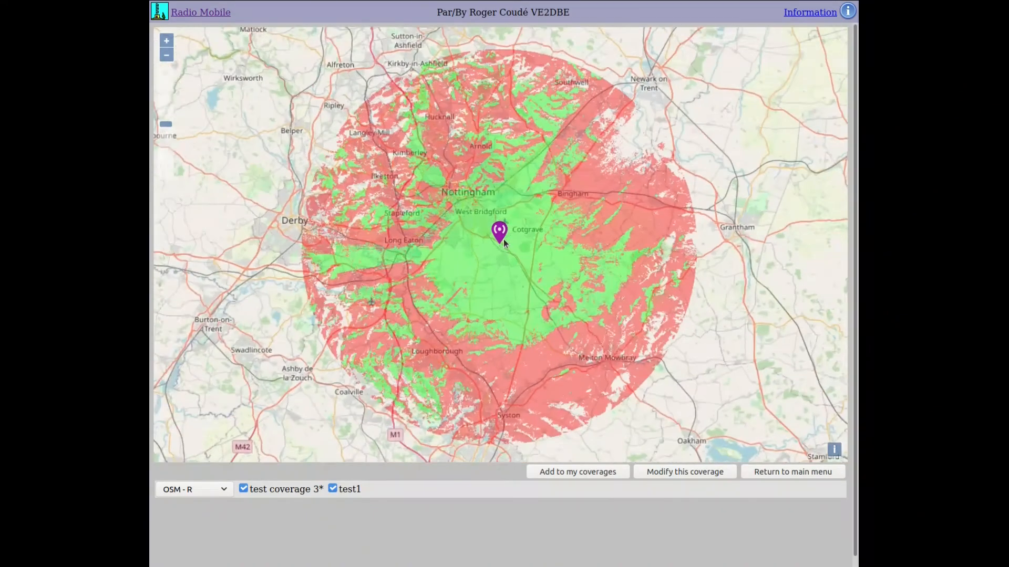
- Zoom and pan the test coverage 3* map to centre its coverage circle, then return to the main menu
scroll(504, 242, "up", 2)
scroll(507, 232, "down", 1)
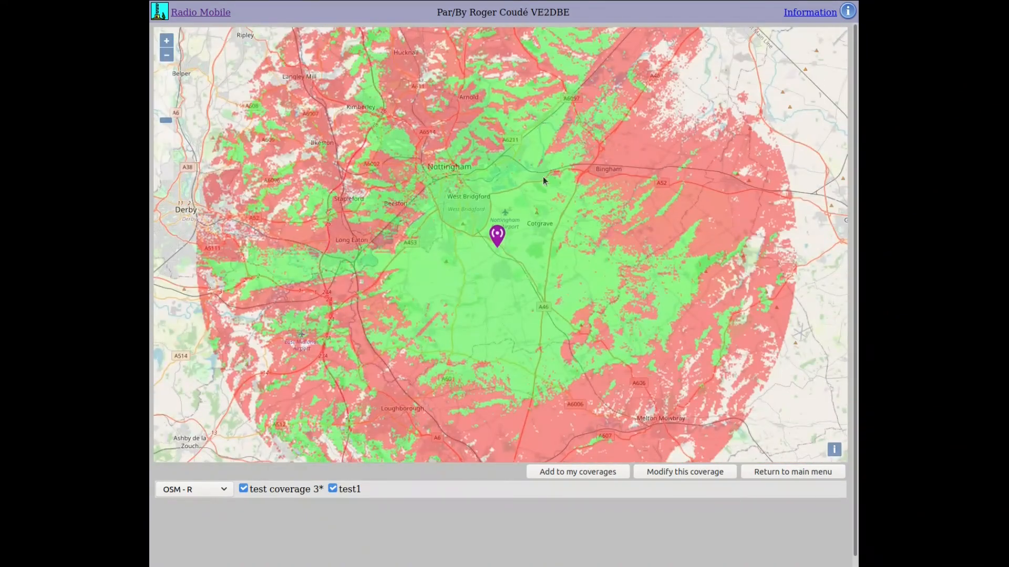
scroll(509, 228, "down", 1)
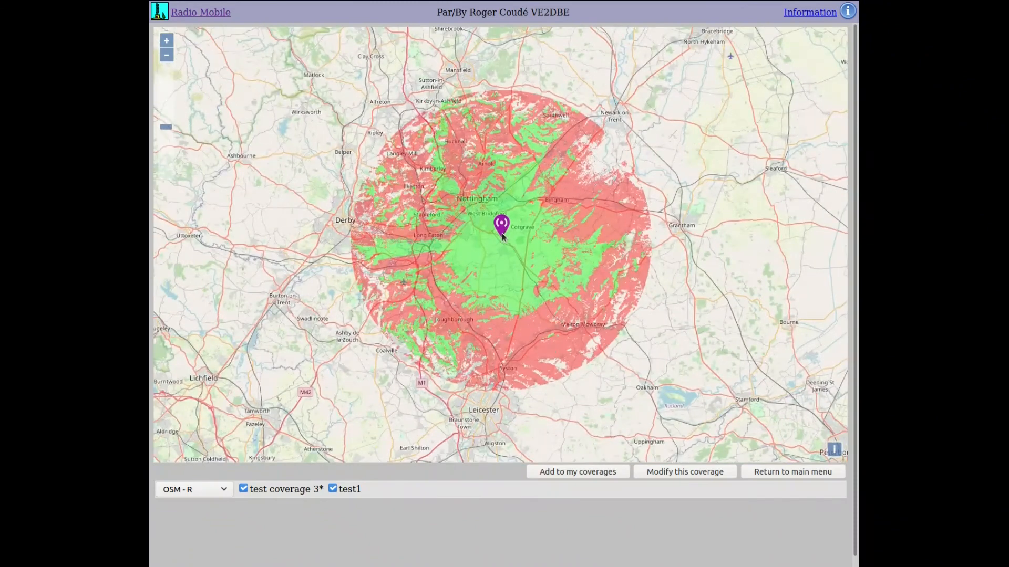
scroll(502, 251, "up", 1)
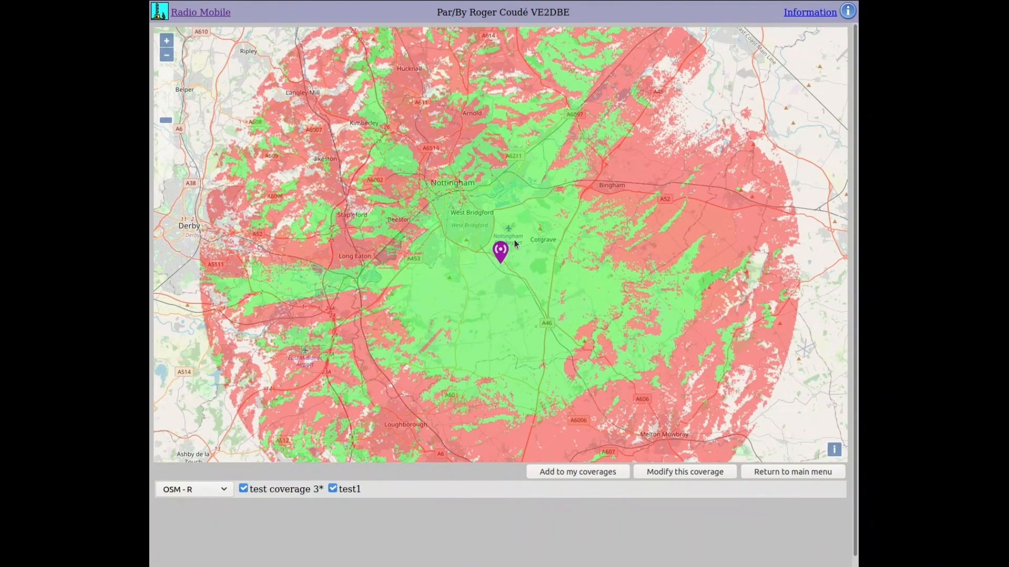
left_click_drag(565, 195, 525, 274)
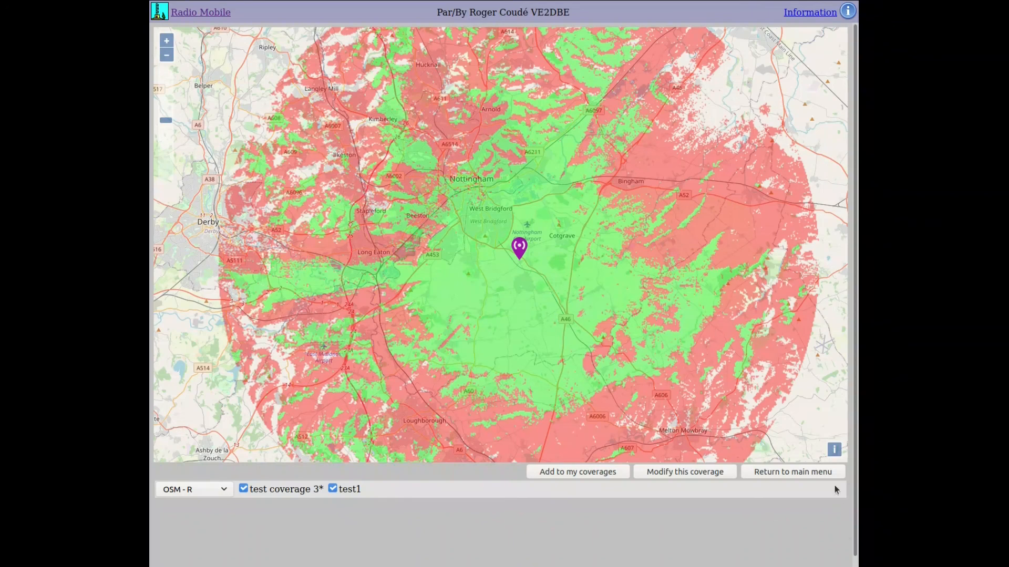
left_click(799, 472)
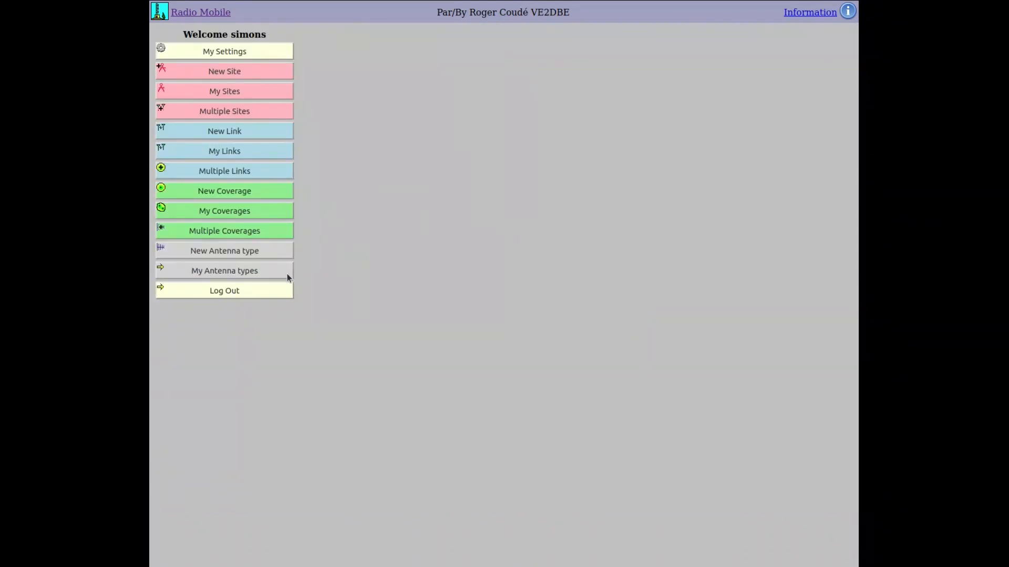
- Start a new antenna type, then cancel the file upload and abandon it
left_click(257, 253)
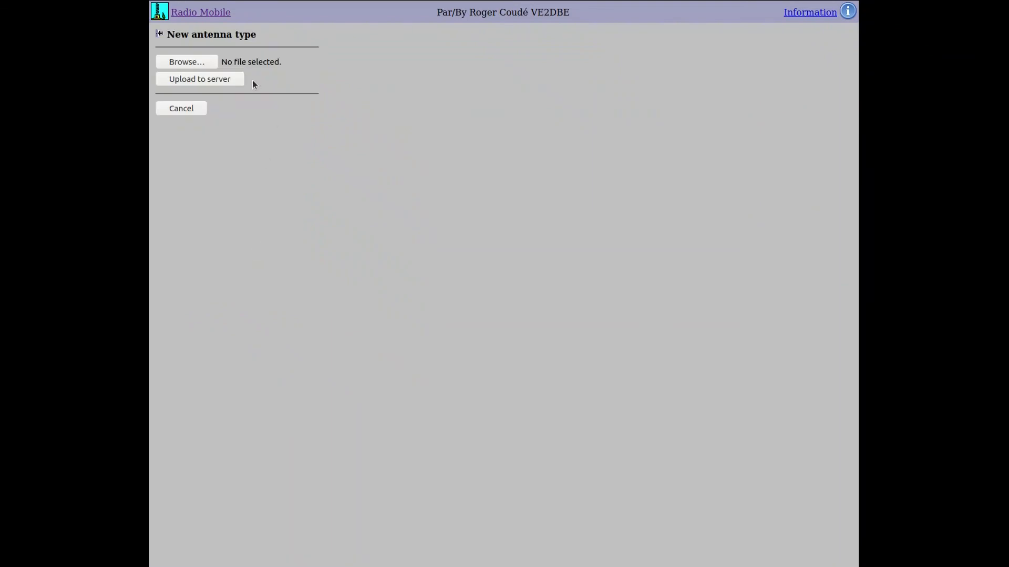
left_click(209, 65)
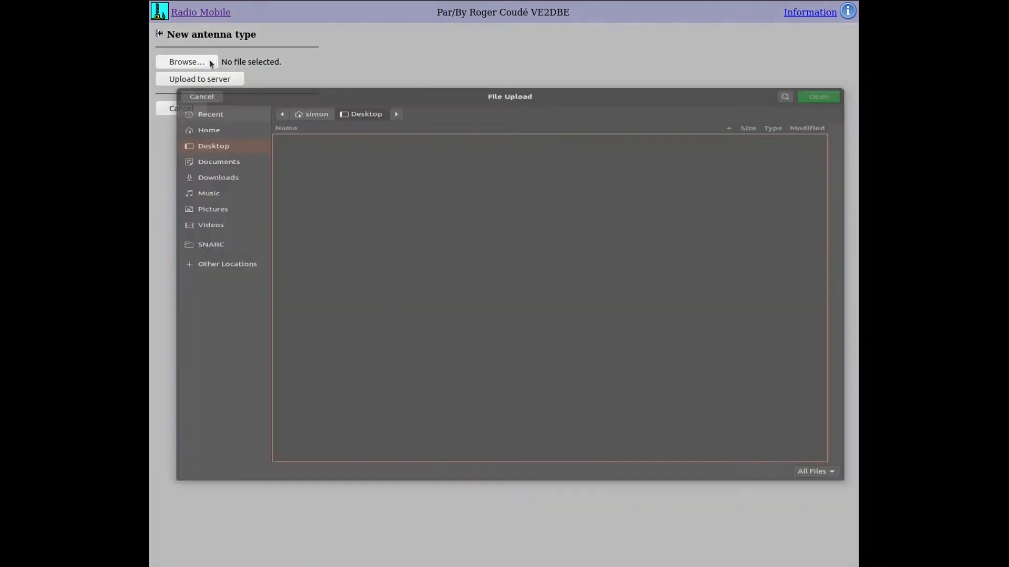
left_click(201, 33)
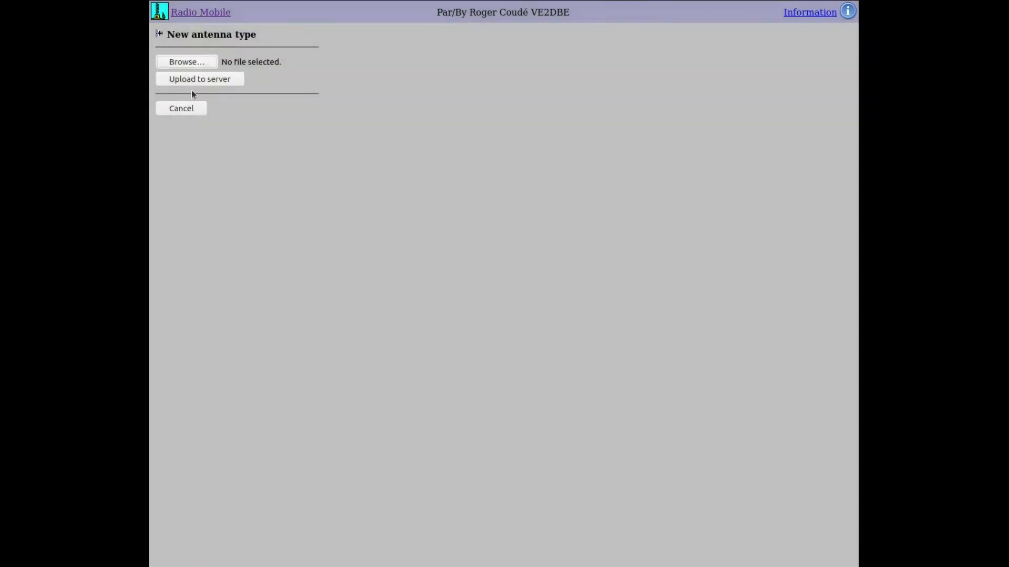
left_click(187, 110)
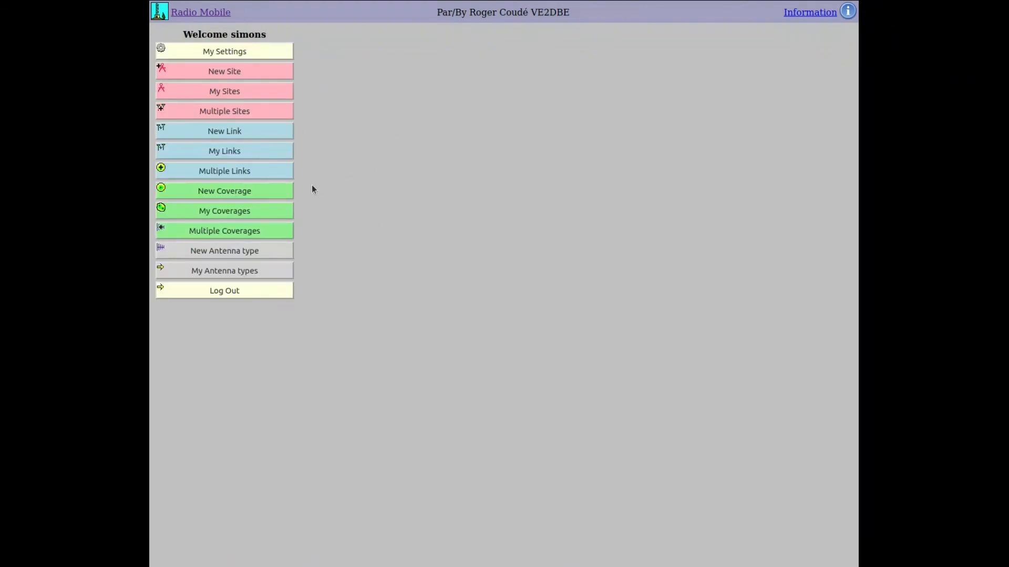
- Select Yagi under My antenna types and draw its antenna pattern
left_click(236, 271)
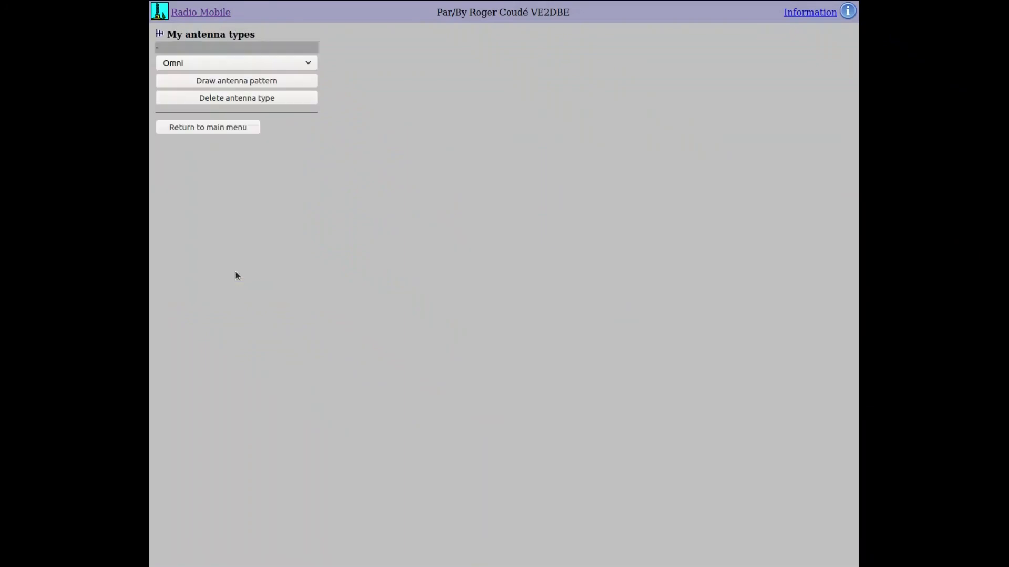
left_click(298, 63)
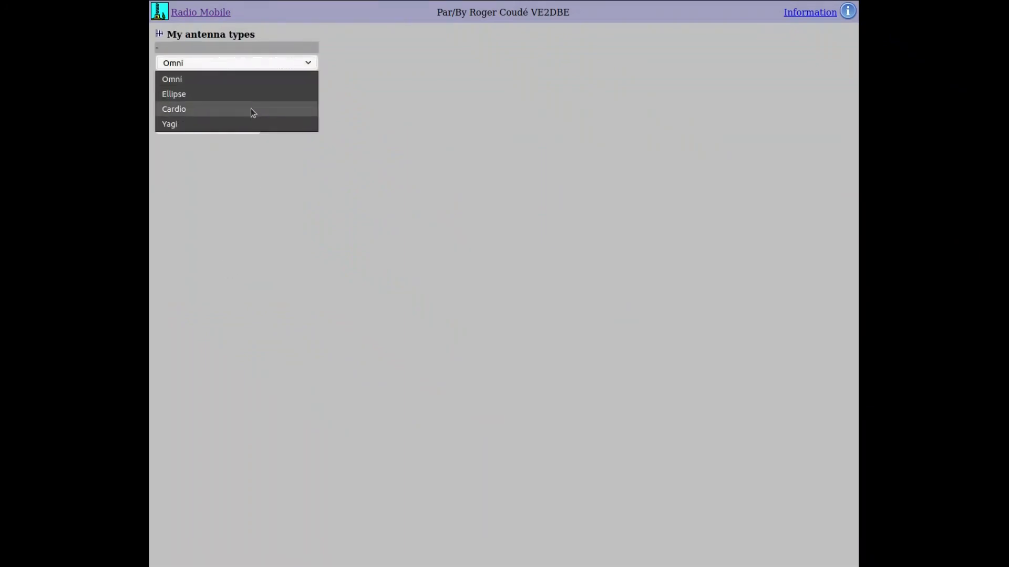
left_click(241, 126)
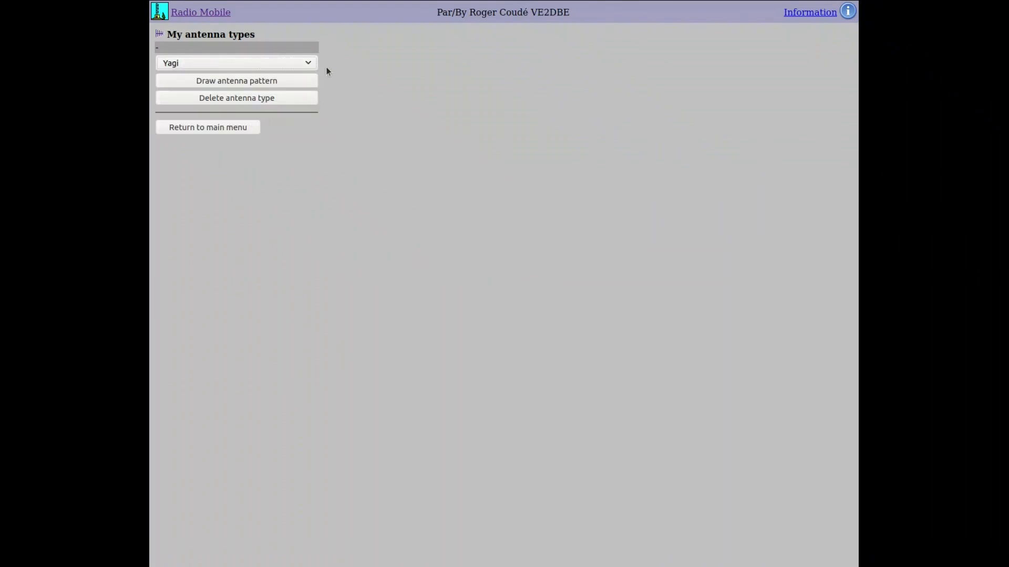
left_click(260, 79)
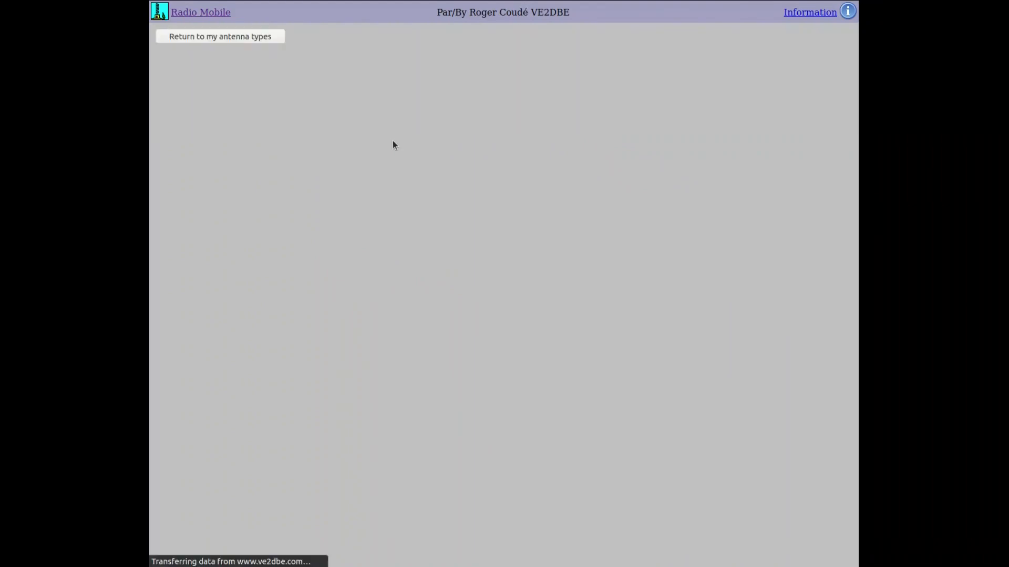
- Scroll through the Yagi pattern plots, then go back through My antenna types to the main menu
scroll(440, 208, "down", 3)
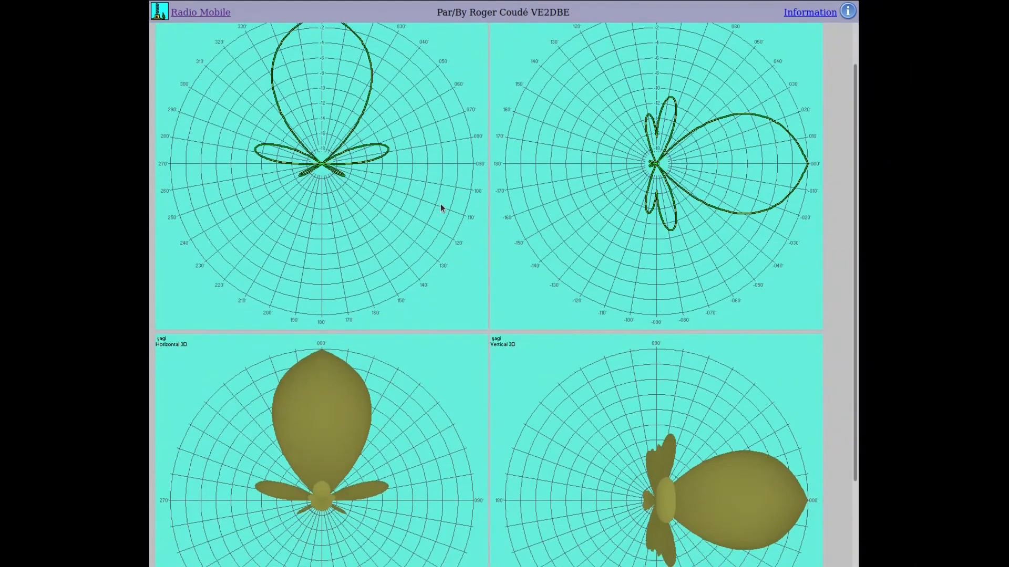
scroll(440, 208, "up", 2)
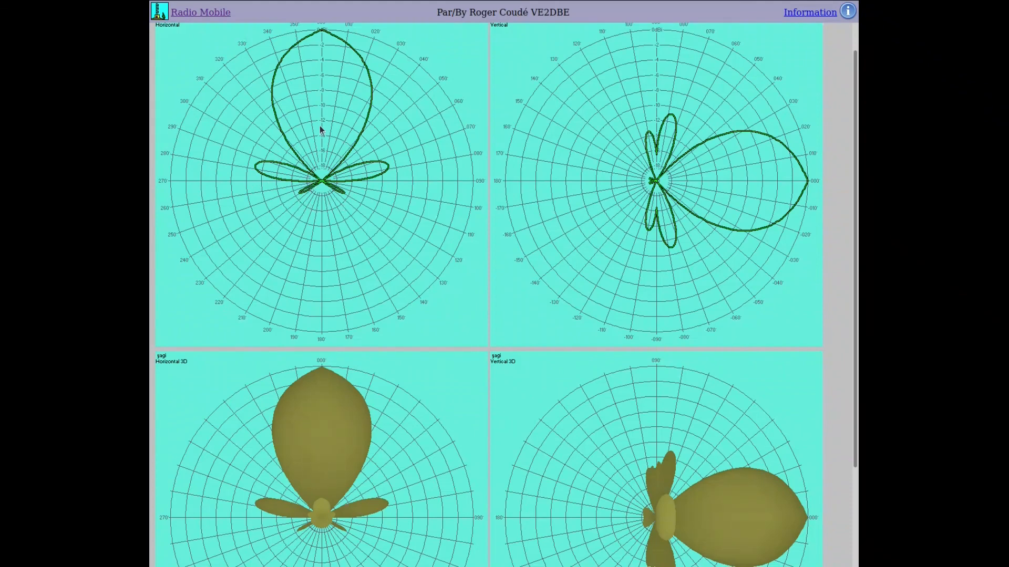
scroll(265, 136, "up", 2)
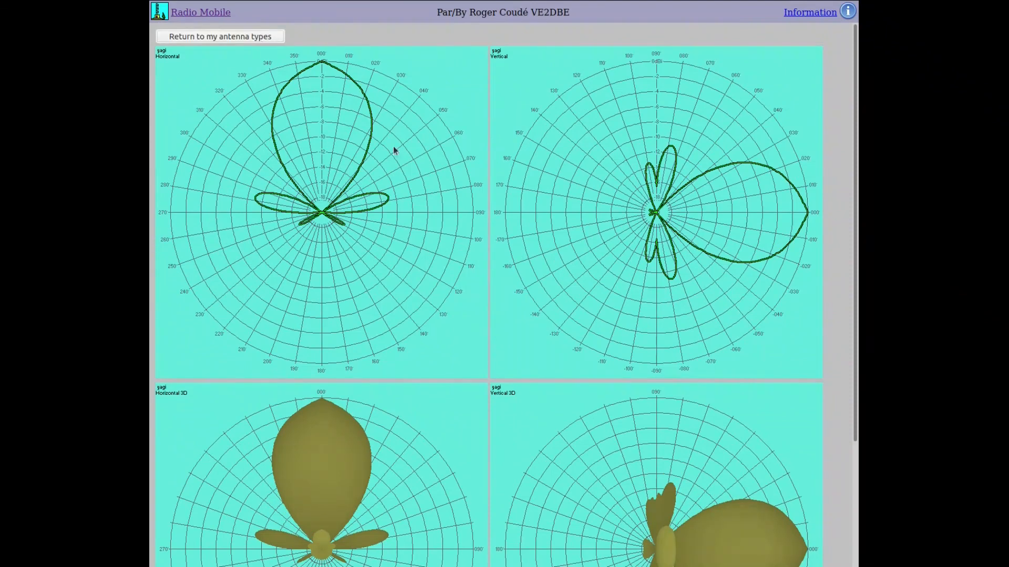
left_click(265, 38)
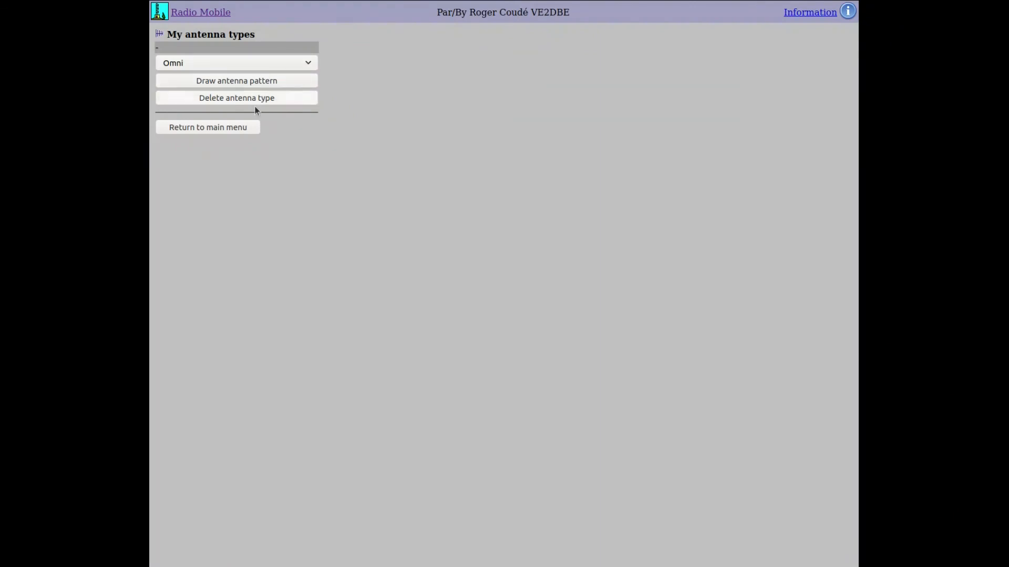
left_click(243, 131)
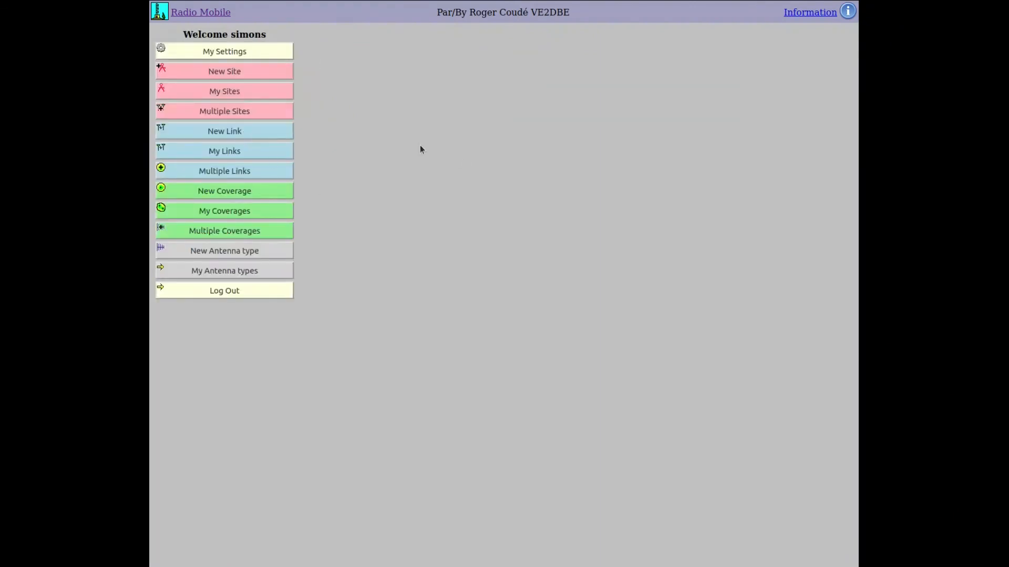